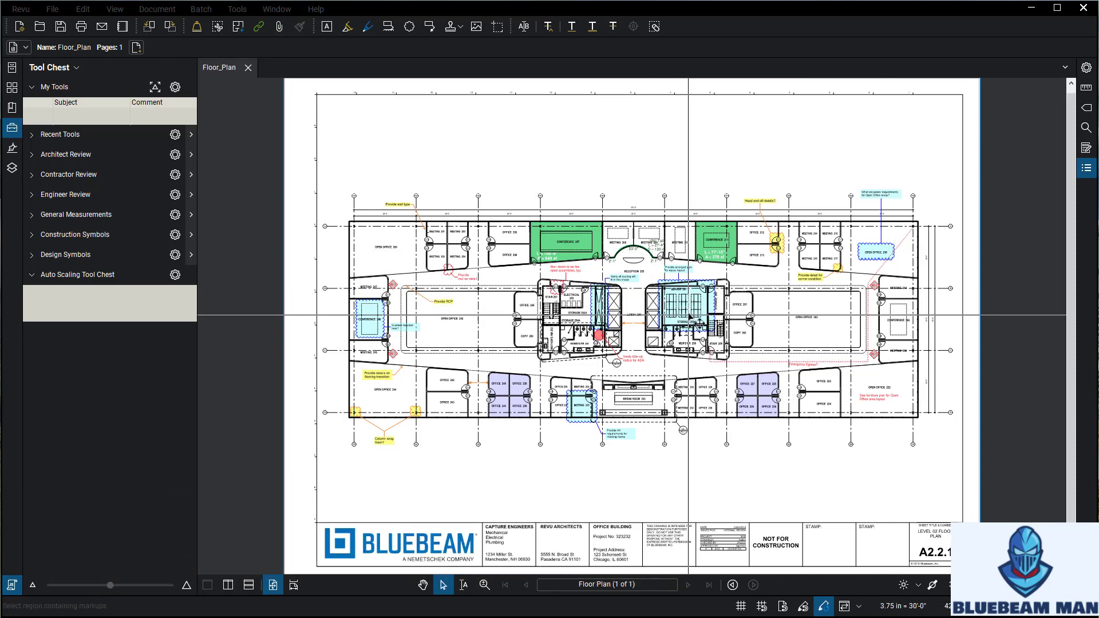
Step: View the Welcome to Revu page with its sample file option, and close the page again
scroll(691, 309, "down", 1)
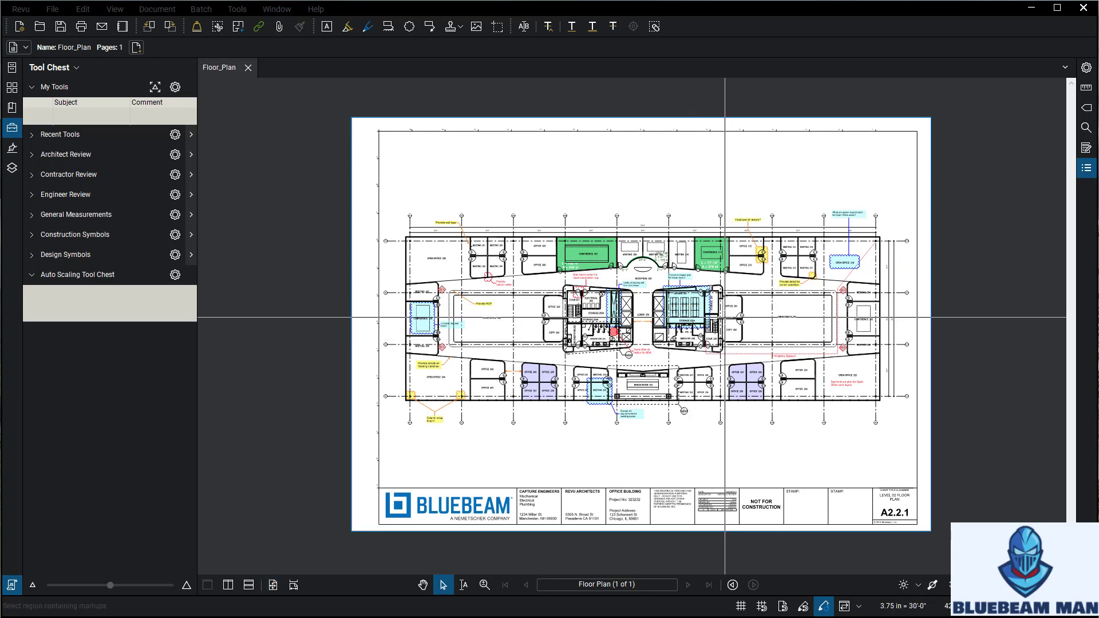
left_click(316, 10)
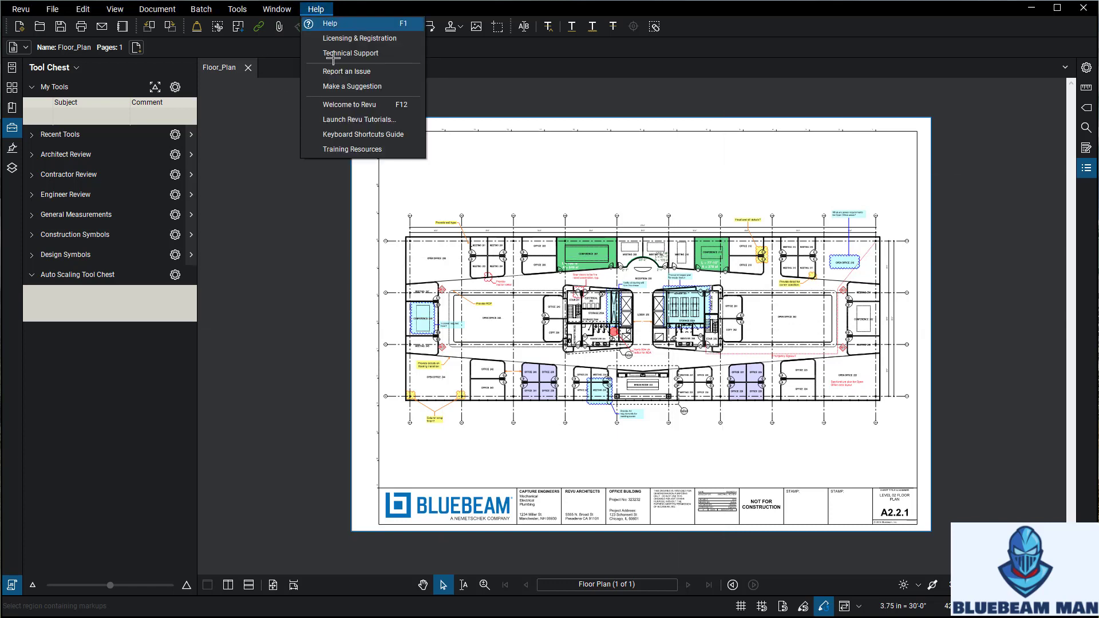
left_click(351, 105)
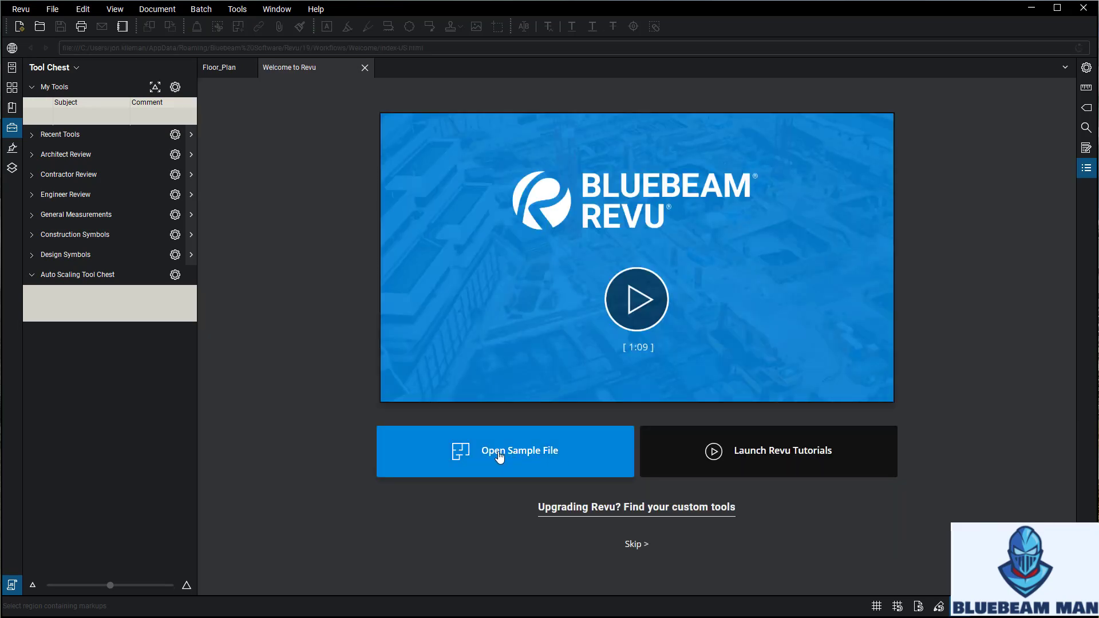
left_click(364, 68)
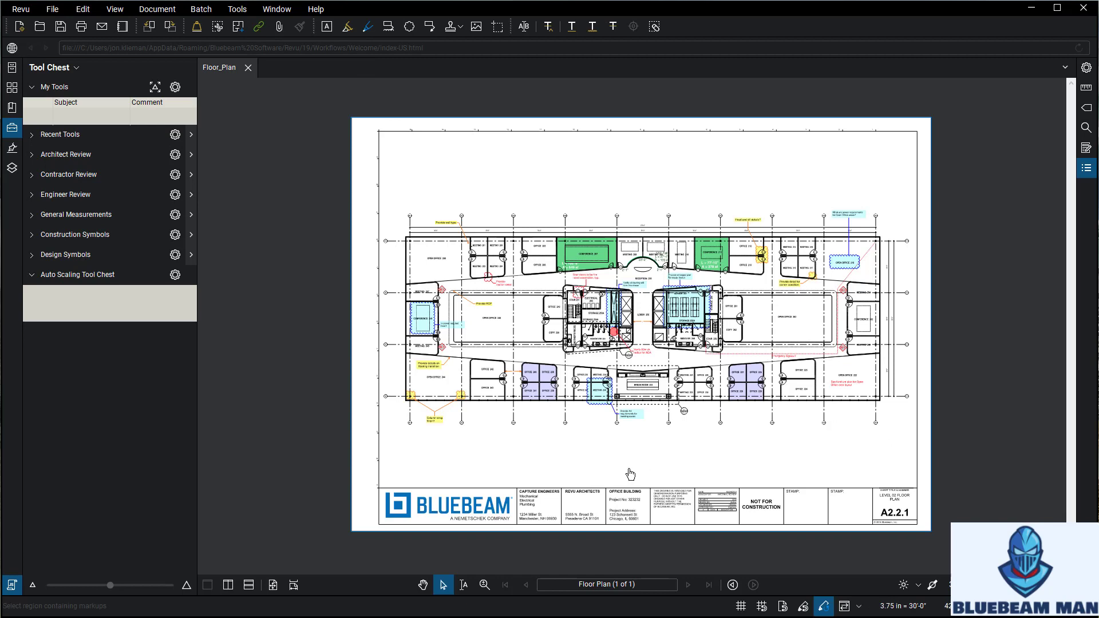
Step: Select all the existing markups across the floor plan and delete them
left_click(441, 585)
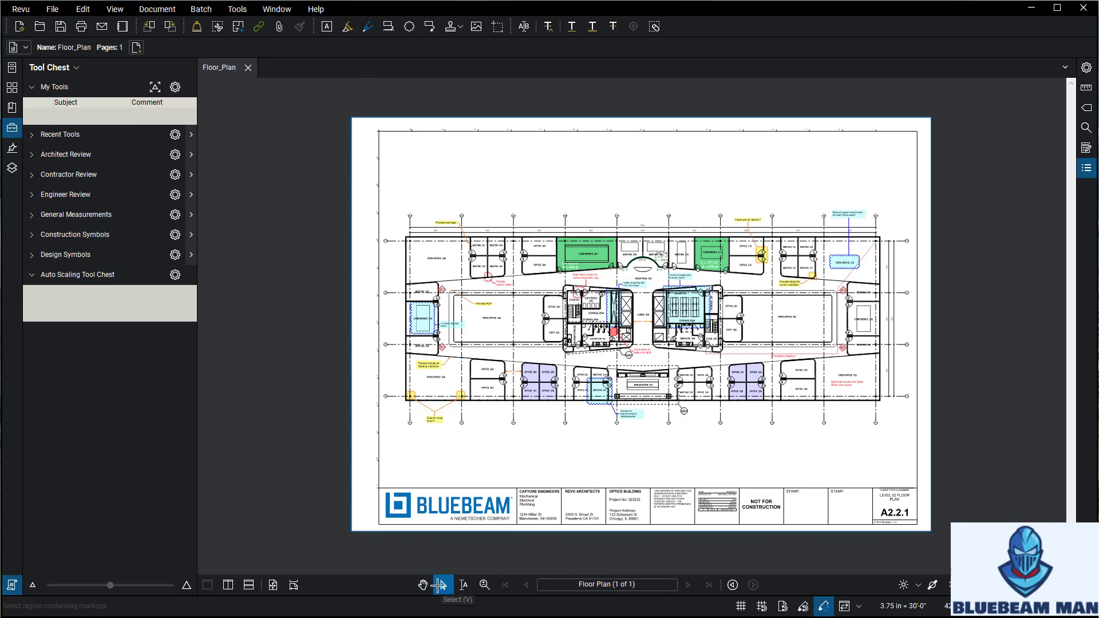
mouse_move(912, 441)
left_mouse_down()
mouse_move(391, 153)
mouse_move(380, 159)
left_mouse_up()
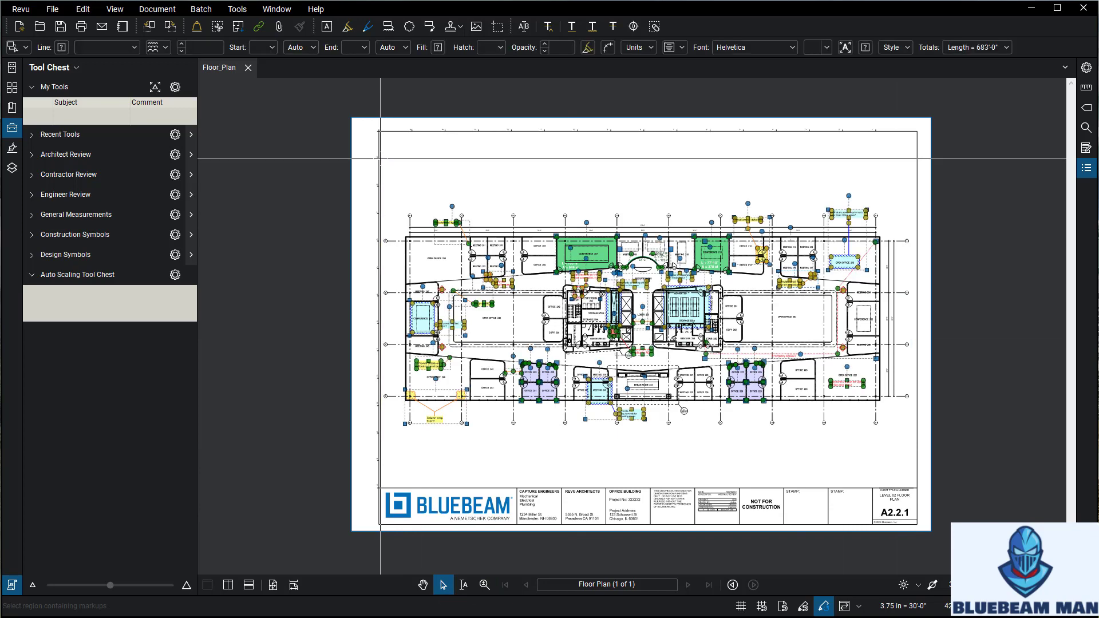
key("Delete")
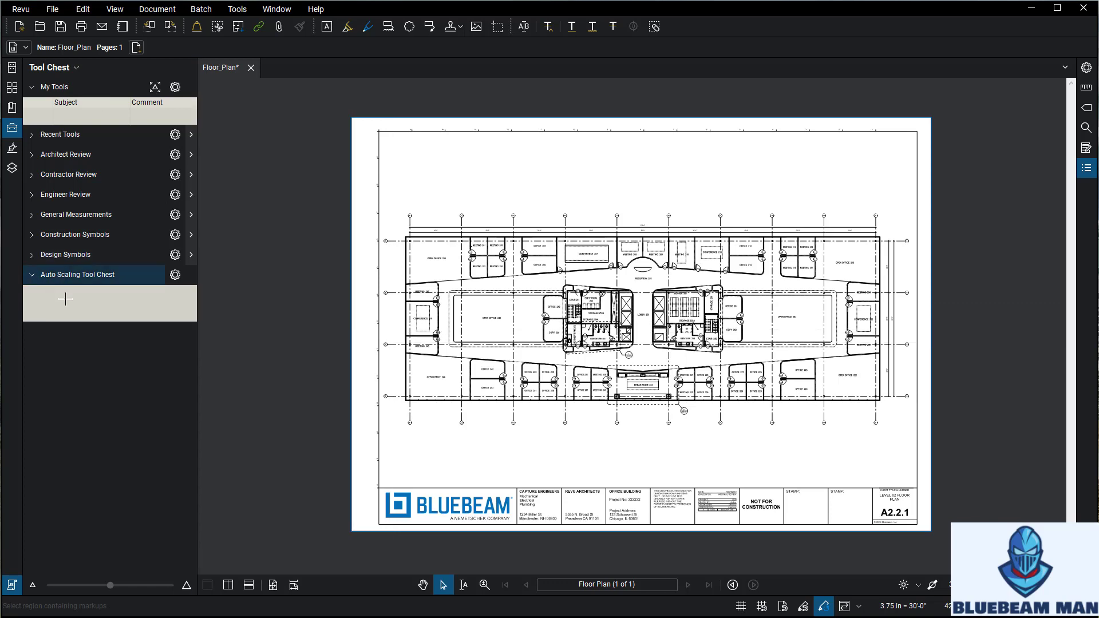
Step: Look through the Design Symbols tool set and examine the floor plan's title block and dimension lines for scale information
left_click(32, 257)
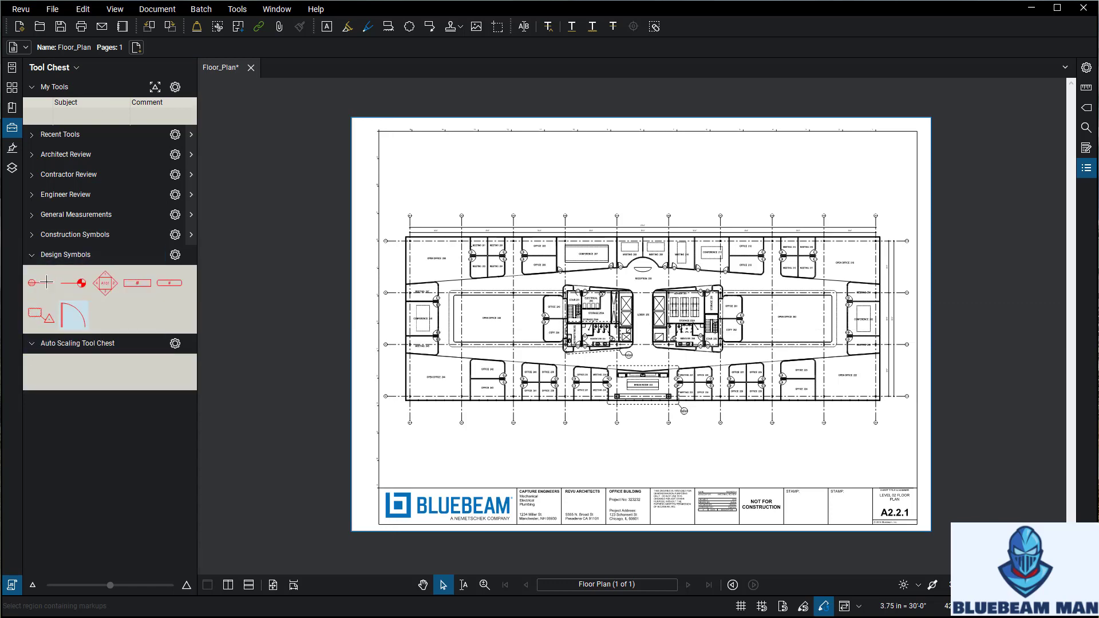
left_click(34, 264)
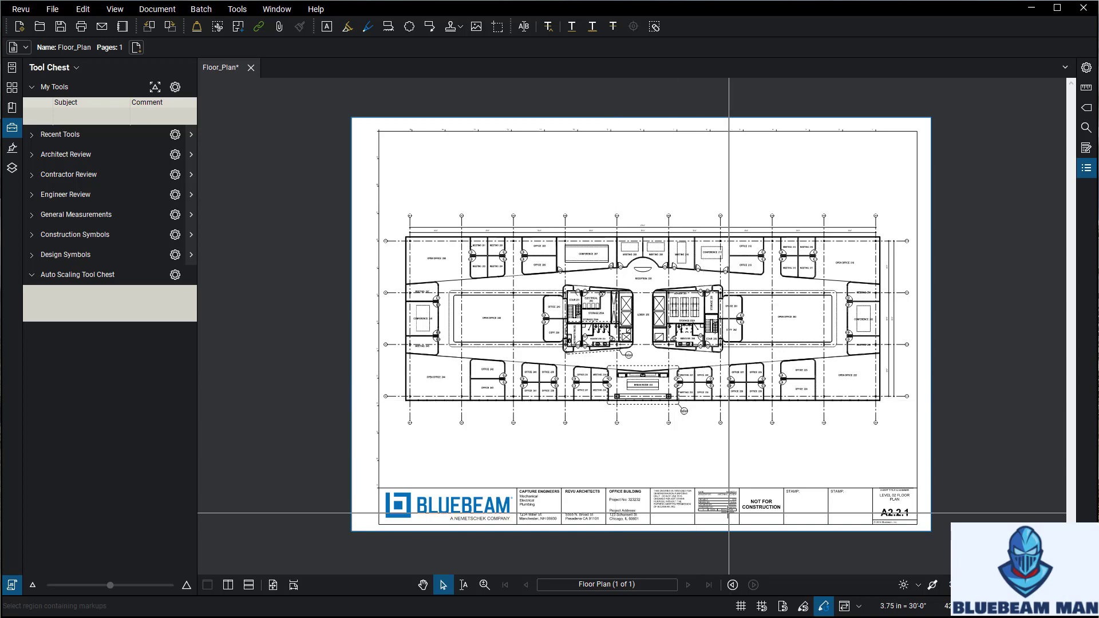
scroll(724, 512, "up", 5)
scroll(723, 511, "down", 5)
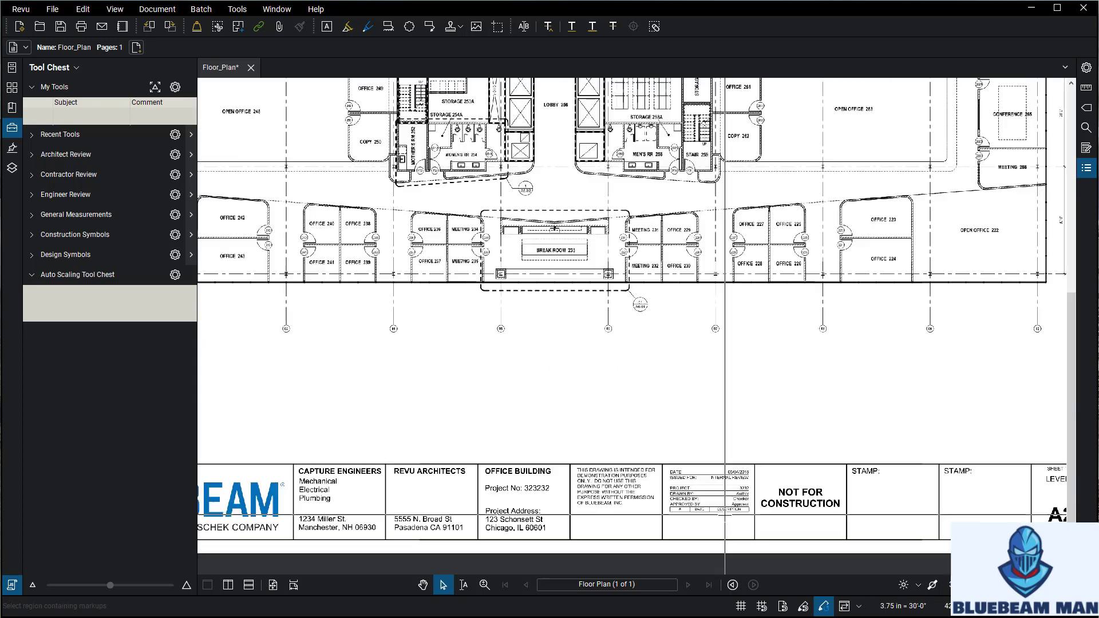
scroll(641, 429, "down", 1)
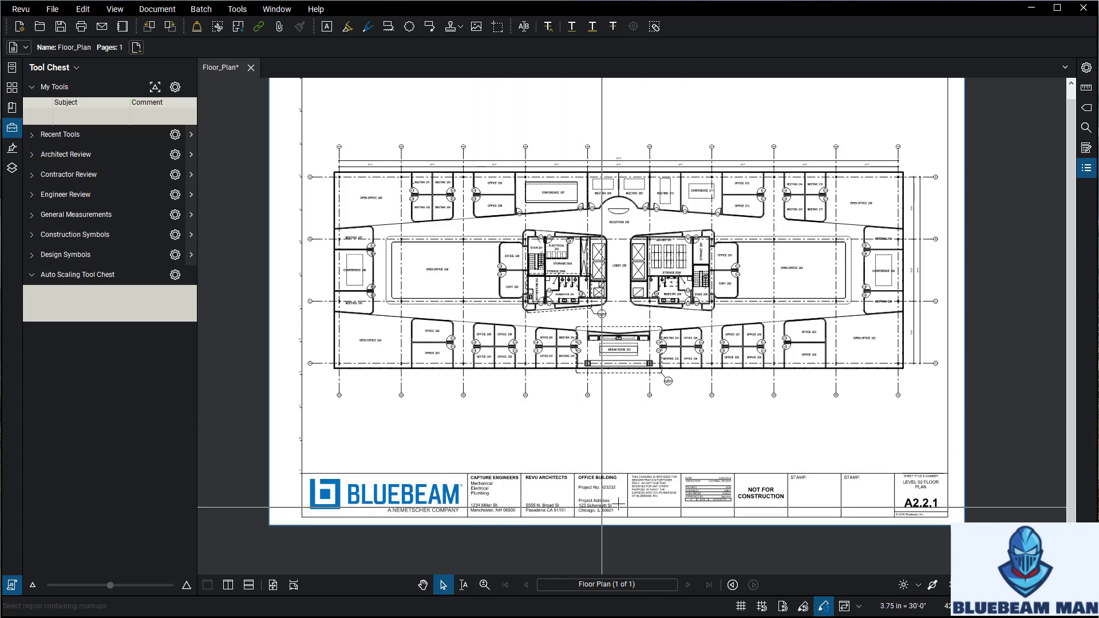
scroll(921, 366, "up", 4)
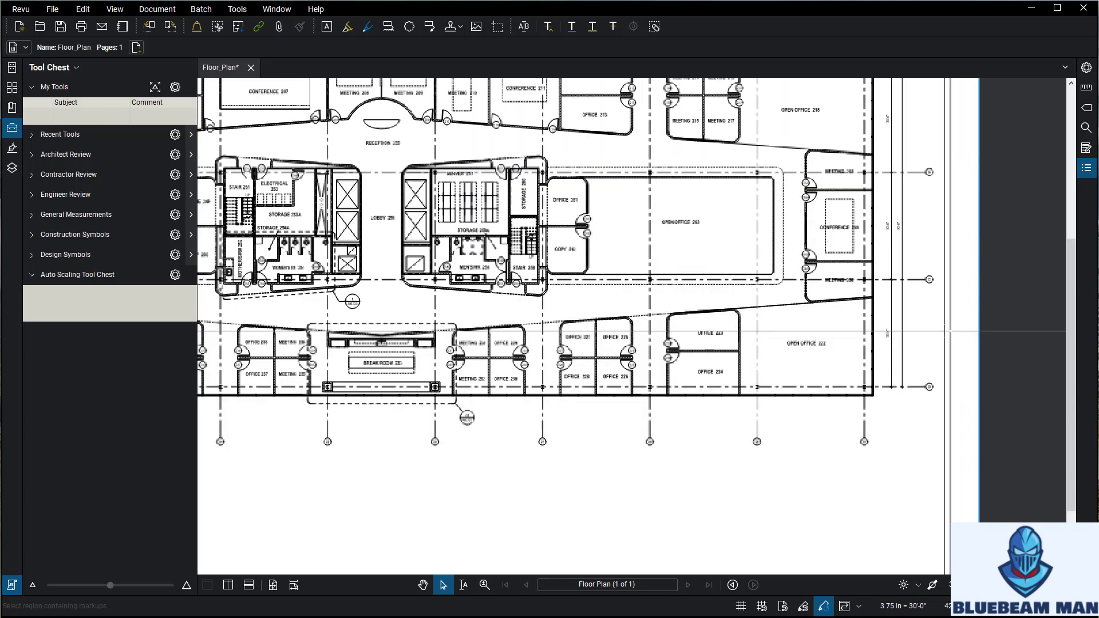
scroll(898, 339, "up", 2)
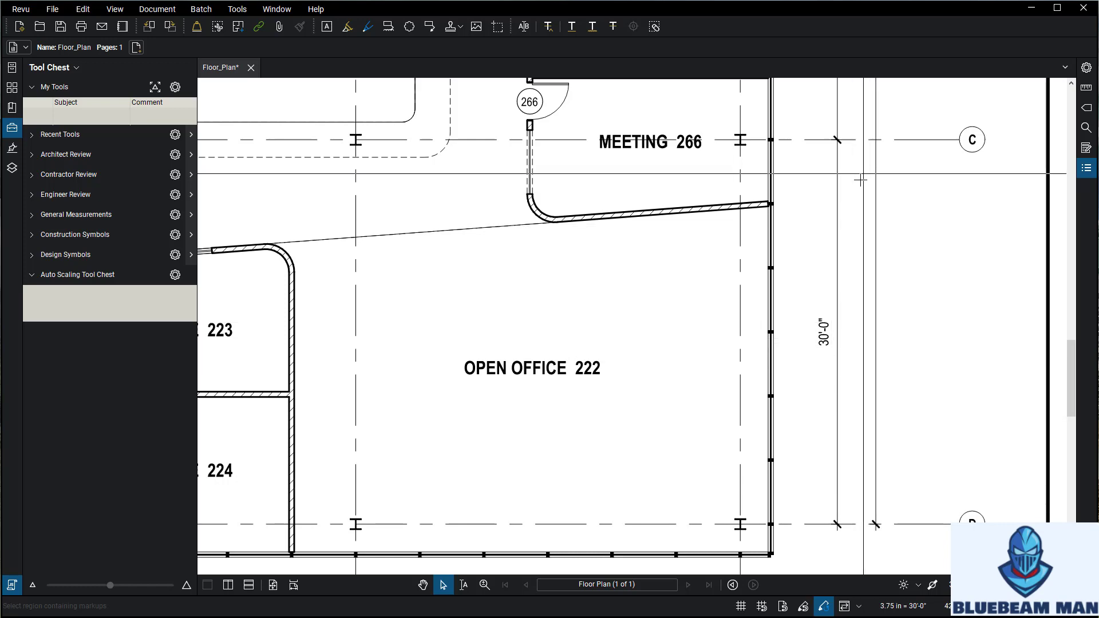
scroll(851, 195, "down", 2)
scroll(851, 195, "down", 5)
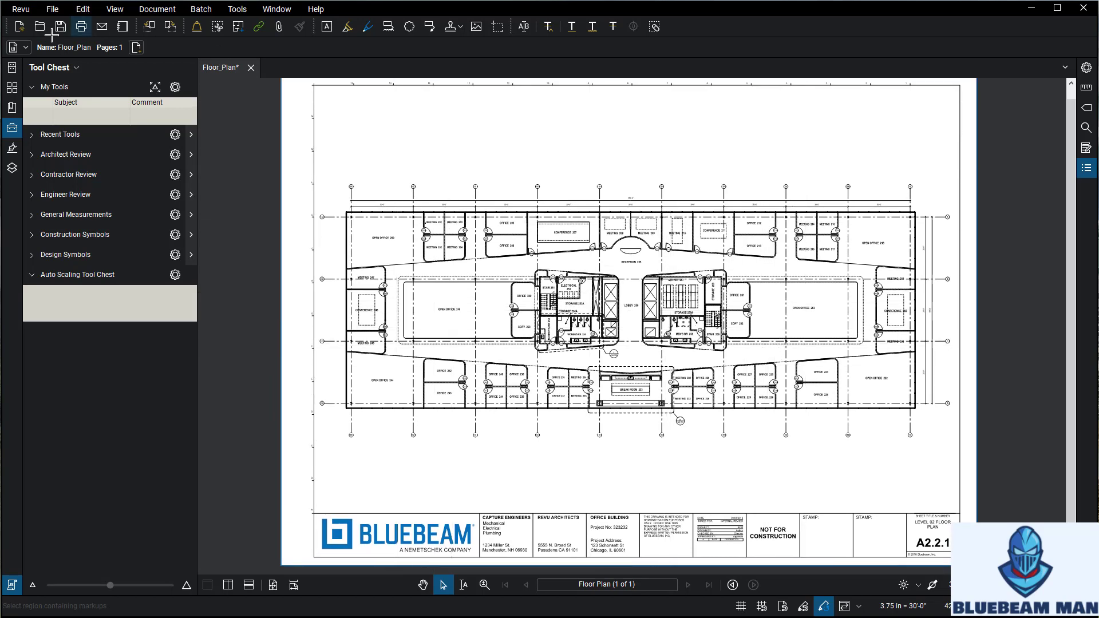
Step: Create a blank 8.5 x 11 in portrait document to inspect its page scale settings, and close it without saving
left_click(19, 26)
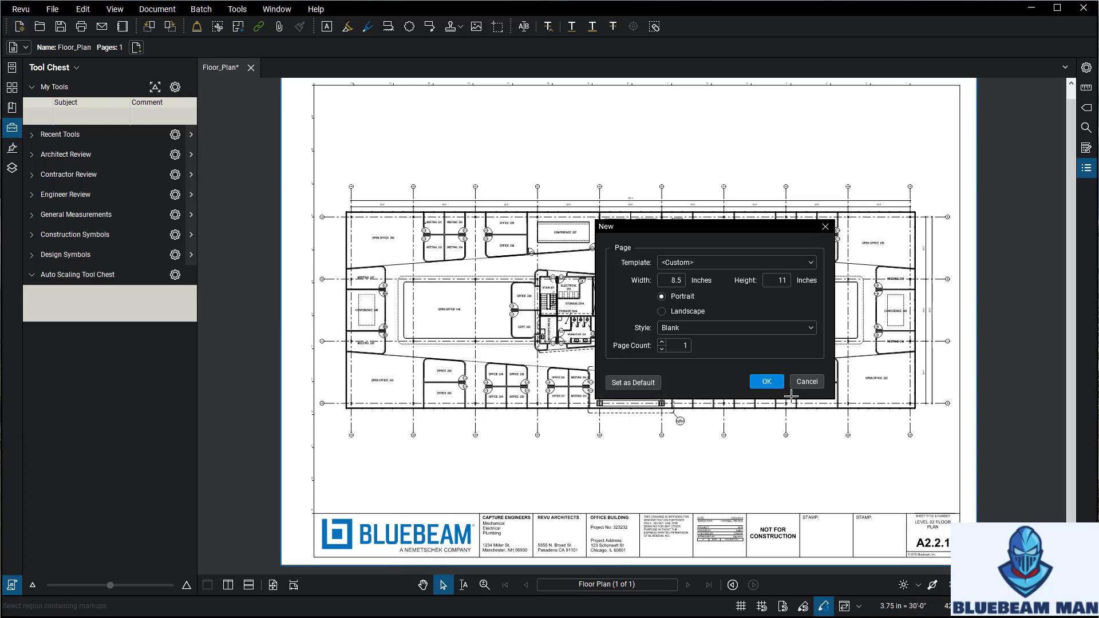
left_click(765, 382)
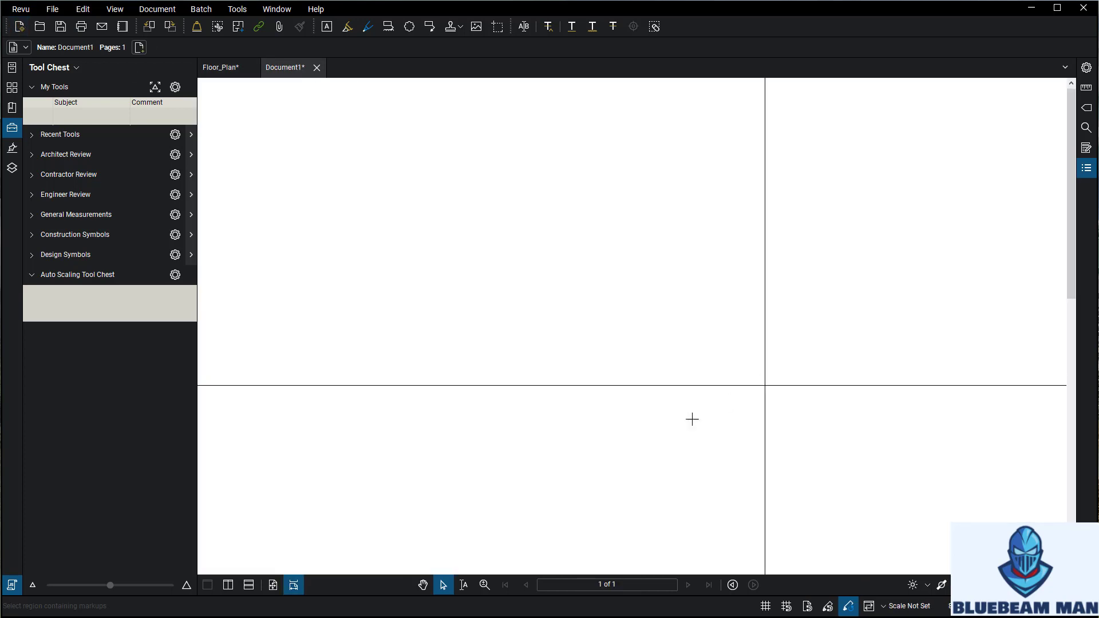
left_click(270, 585)
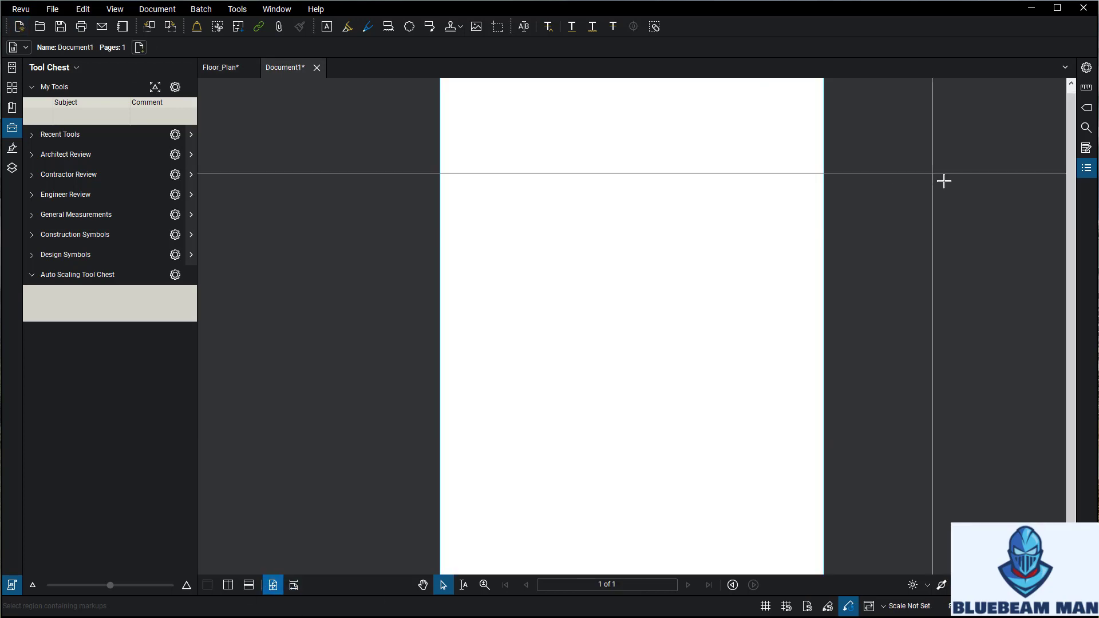
left_click(1086, 87)
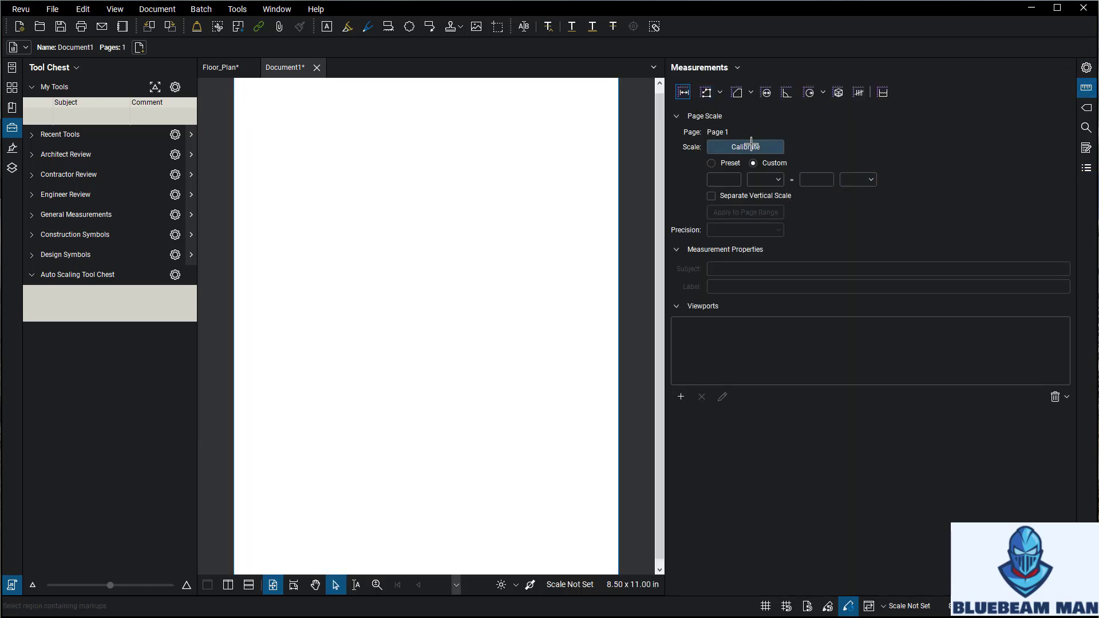
left_click(317, 68)
left_click(797, 369)
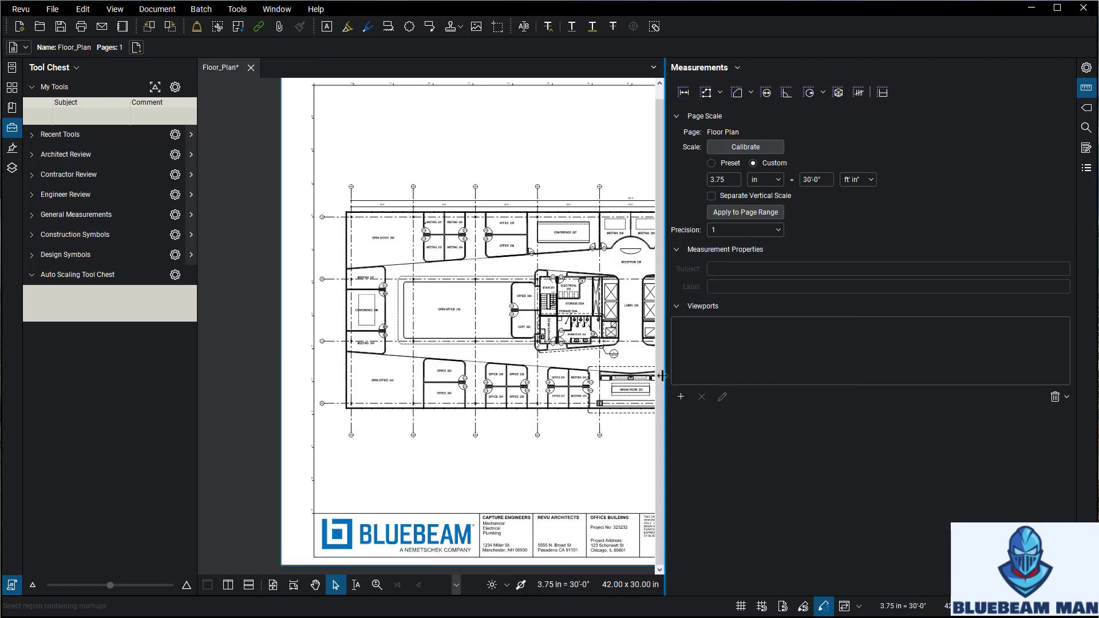
Step: Calibrate the current page's scale by measuring across the Copy 262 door opening and setting that distance to 3 feet
left_click(663, 375)
scroll(667, 375, "up", 6)
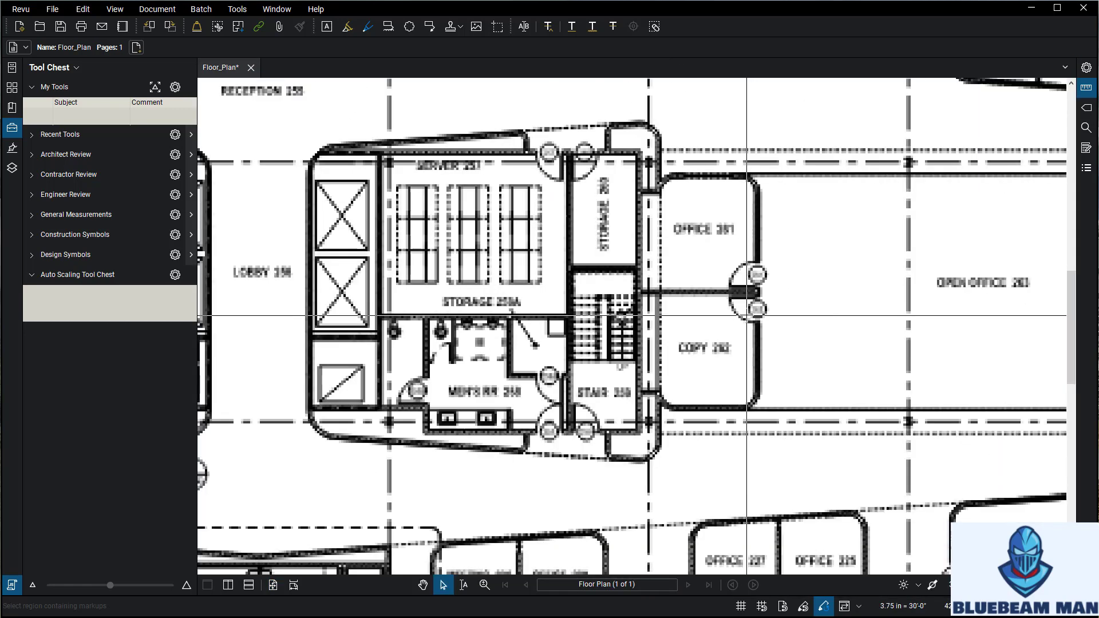
left_click_drag(757, 309, 613, 295)
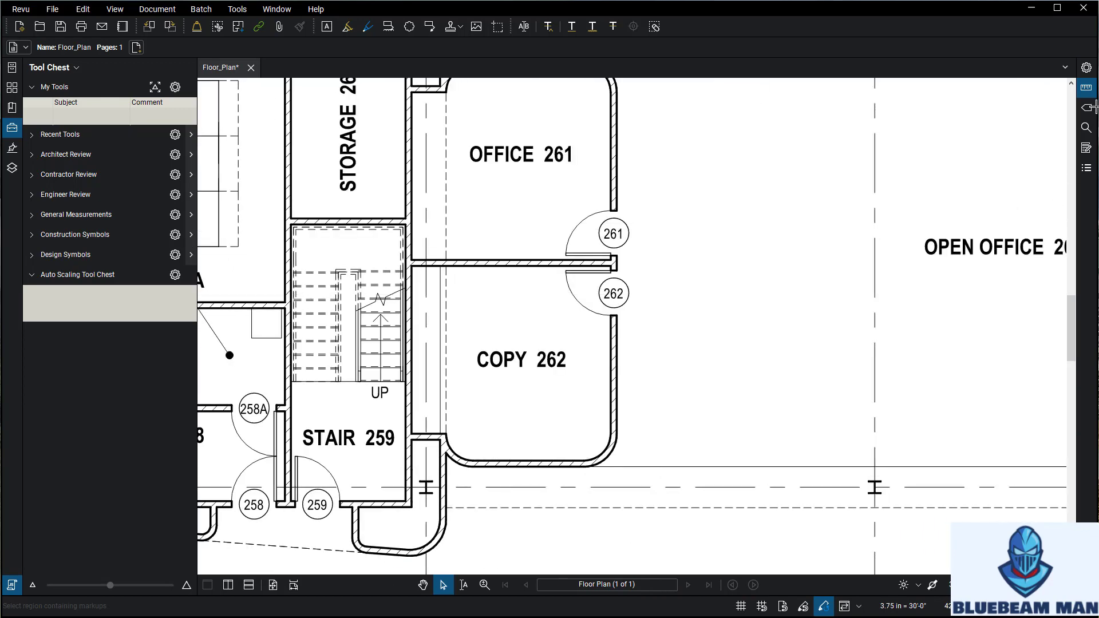
left_click_drag(1073, 128, 864, 140)
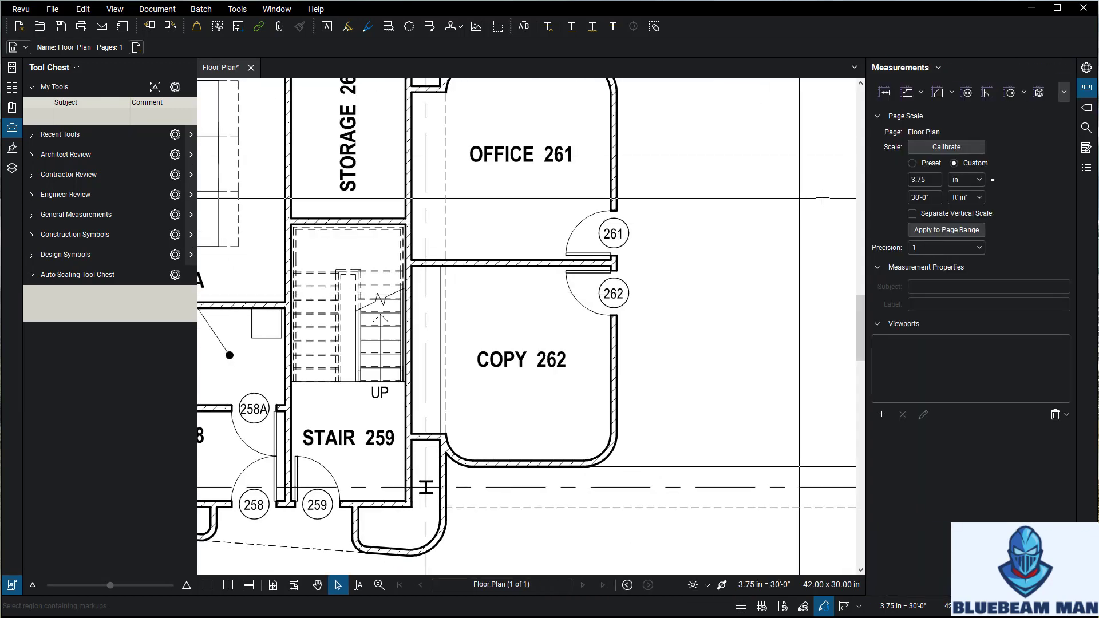
left_click(937, 147)
left_click(801, 350)
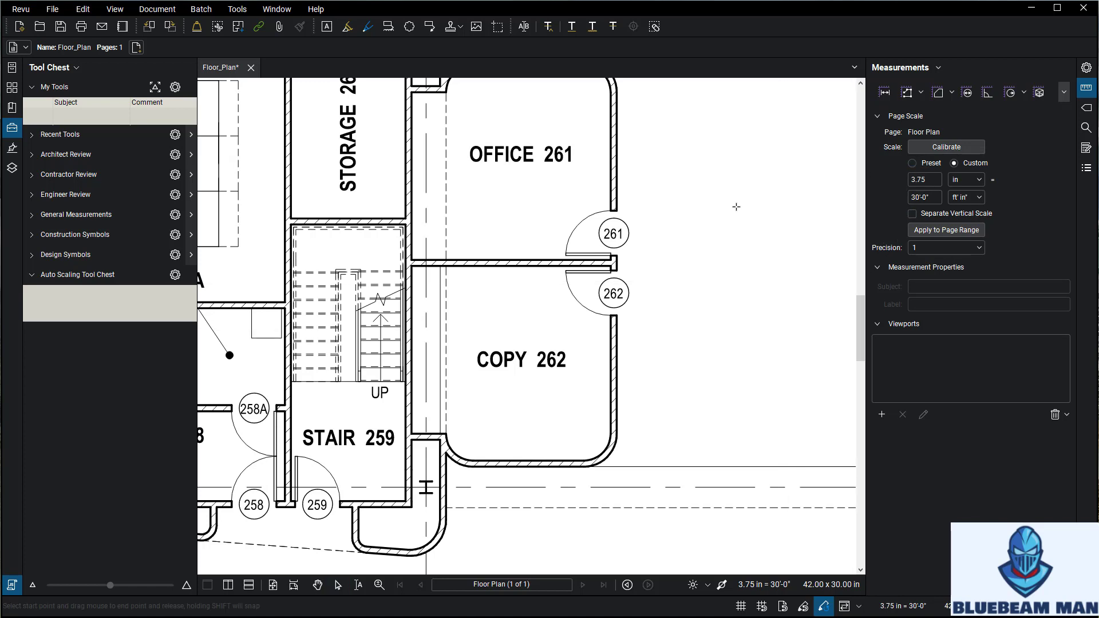
scroll(570, 273, "up", 3)
left_click_drag(570, 273, 656, 273)
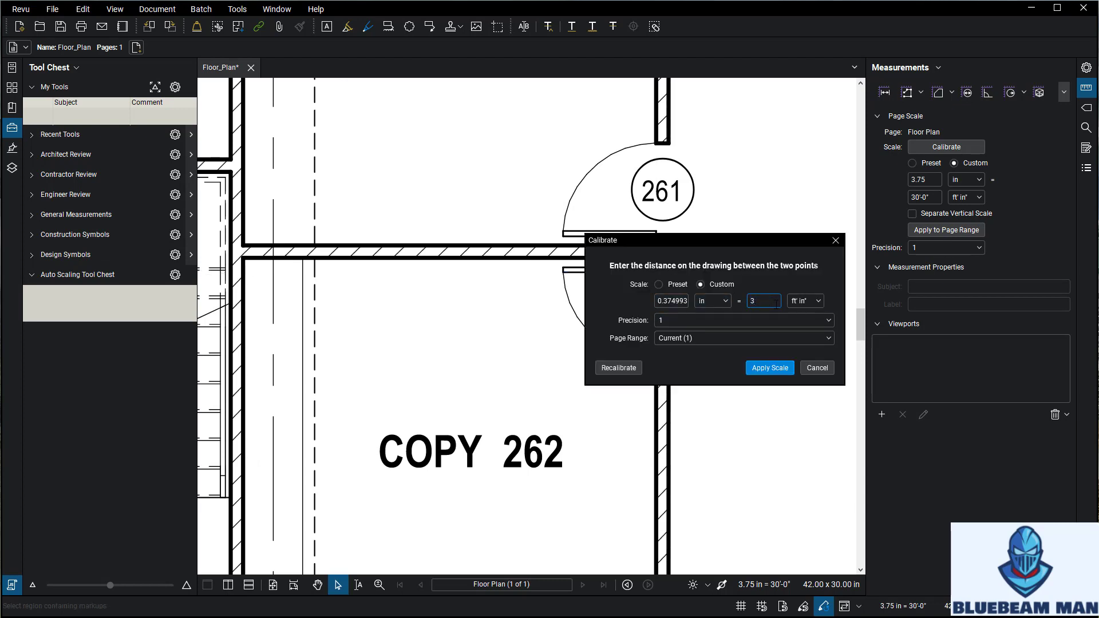
left_click(768, 367)
scroll(771, 310, "down", 2)
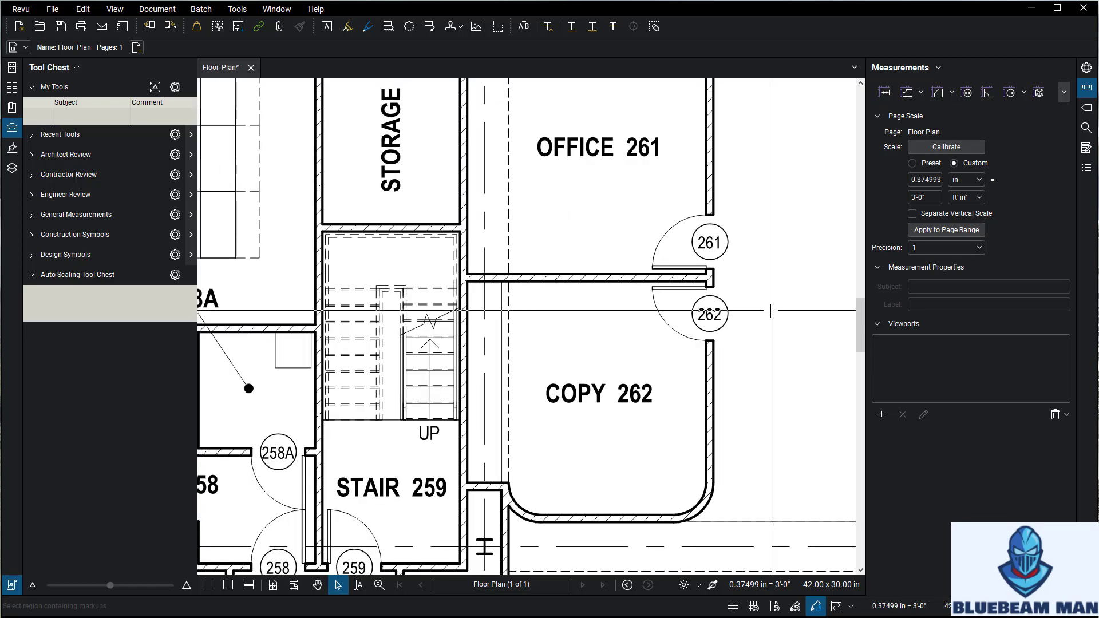
scroll(771, 311, "down", 3)
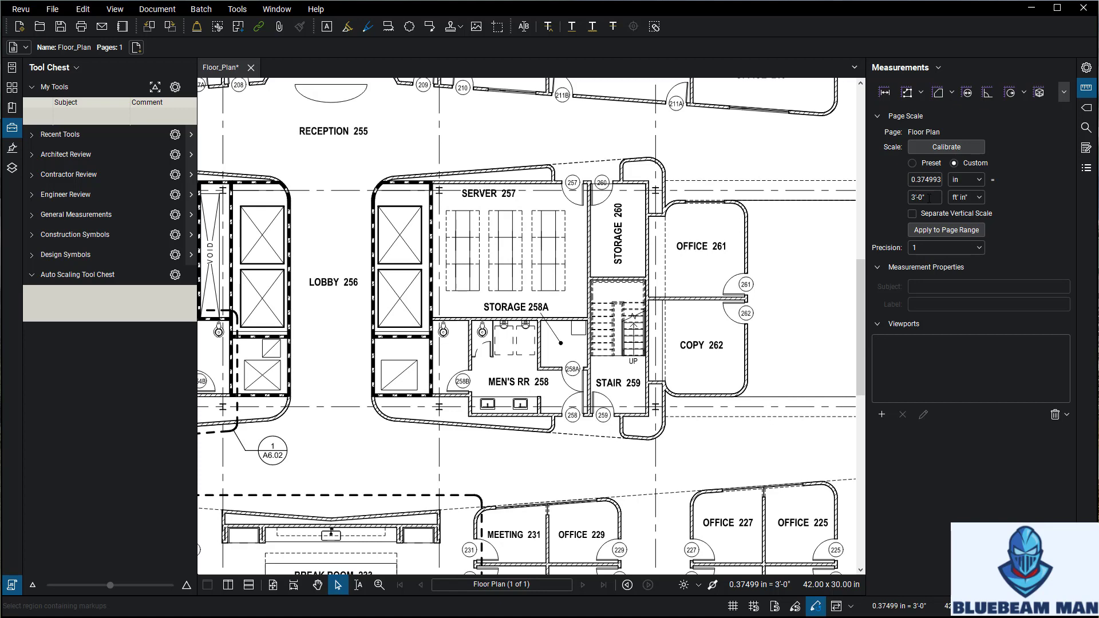
left_click(1086, 87)
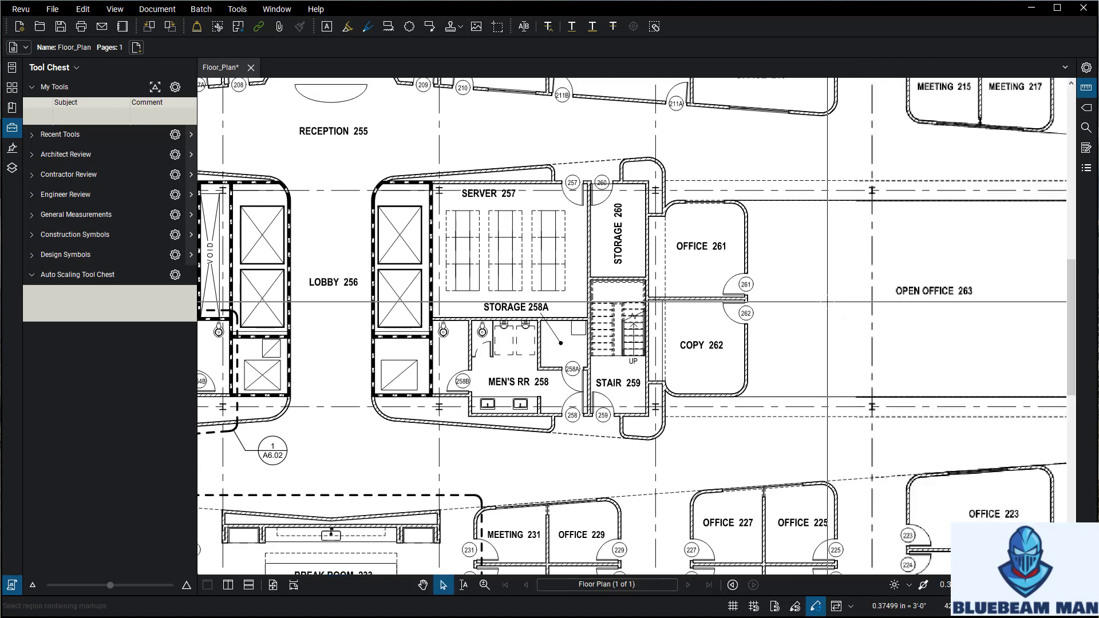
Step: Look over the whole floor plan and the area around Copy 262, and check the page scale settings
scroll(826, 302, "down", 3)
scroll(826, 301, "down", 3)
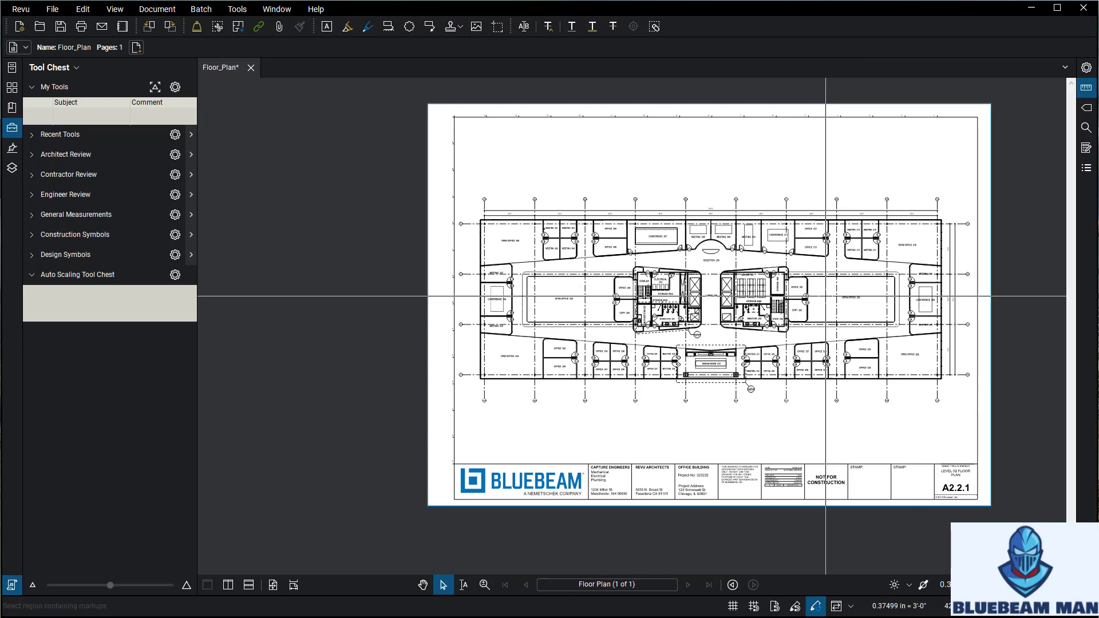
scroll(824, 311, "up", 3)
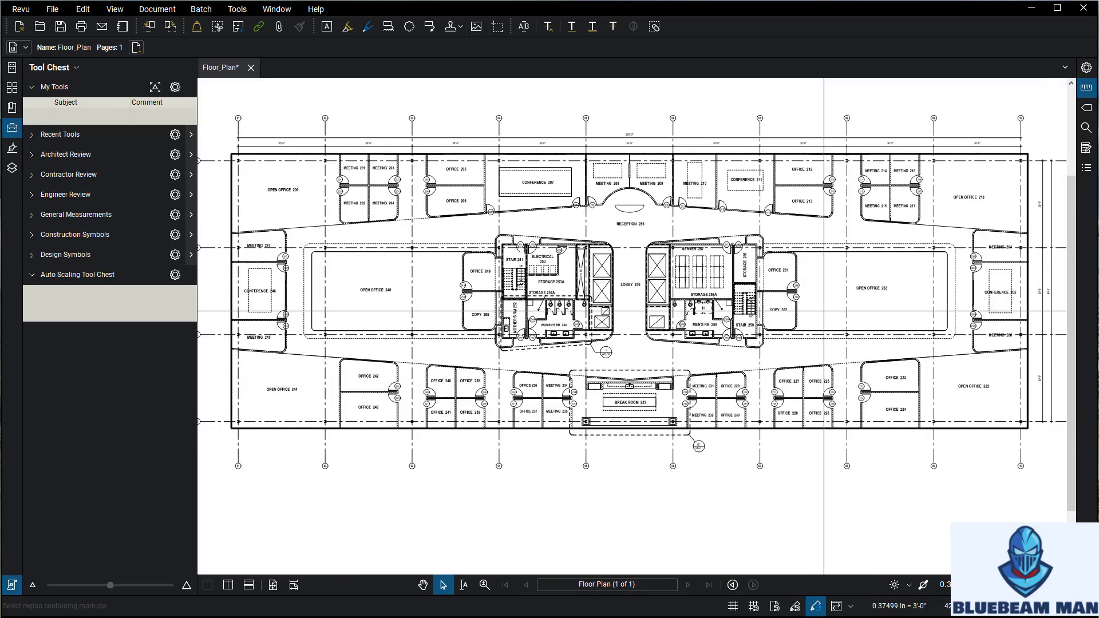
scroll(824, 310, "up", 2)
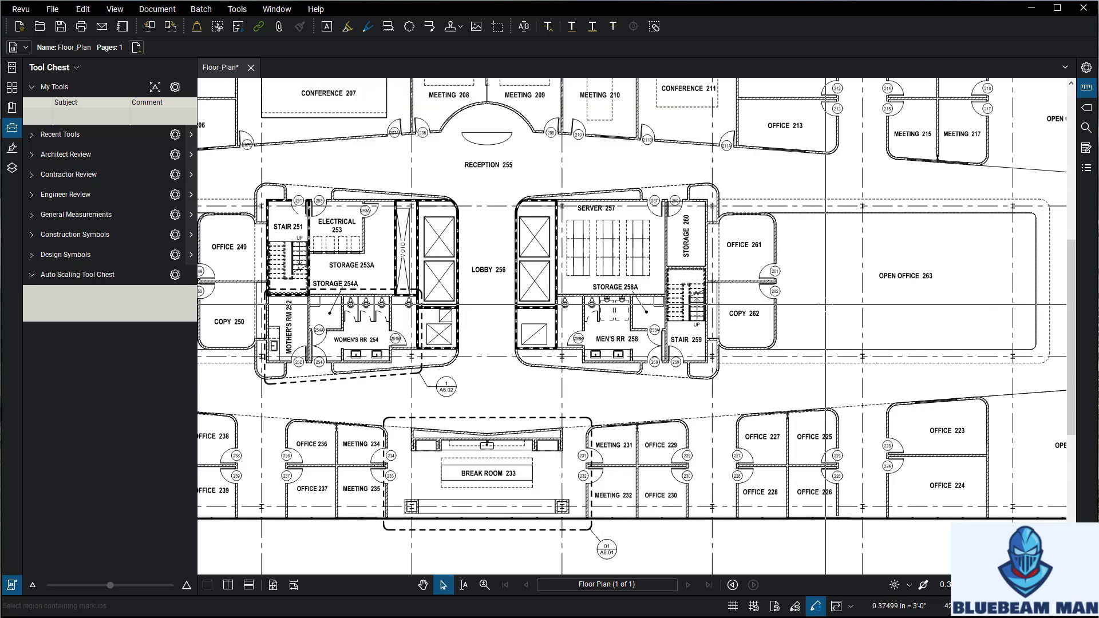
left_click_drag(826, 303, 714, 255)
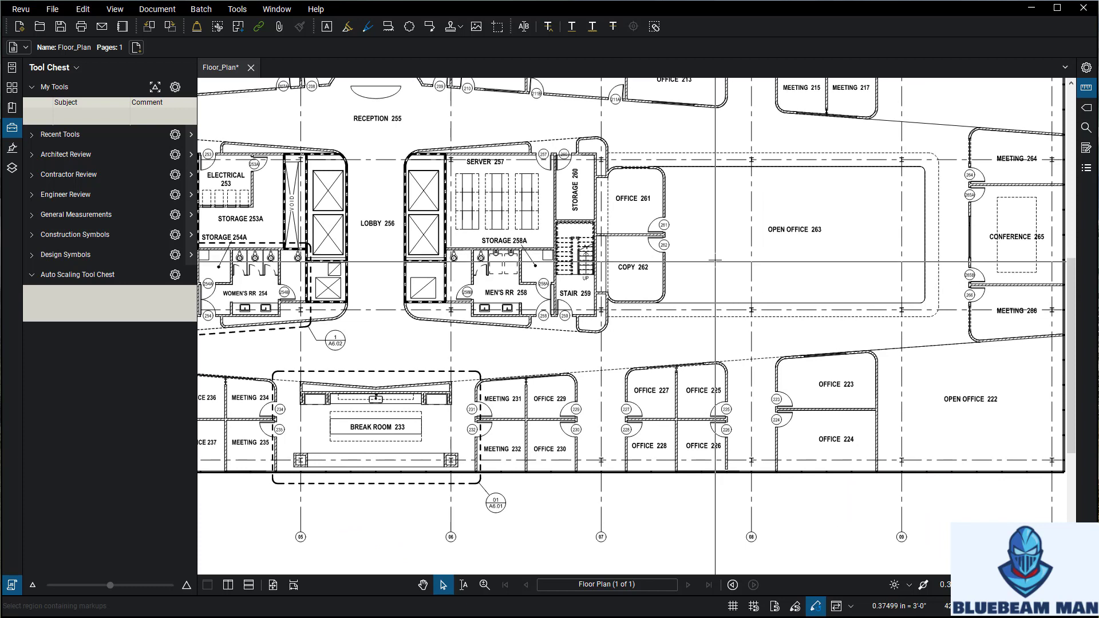
scroll(714, 256, "up", 4)
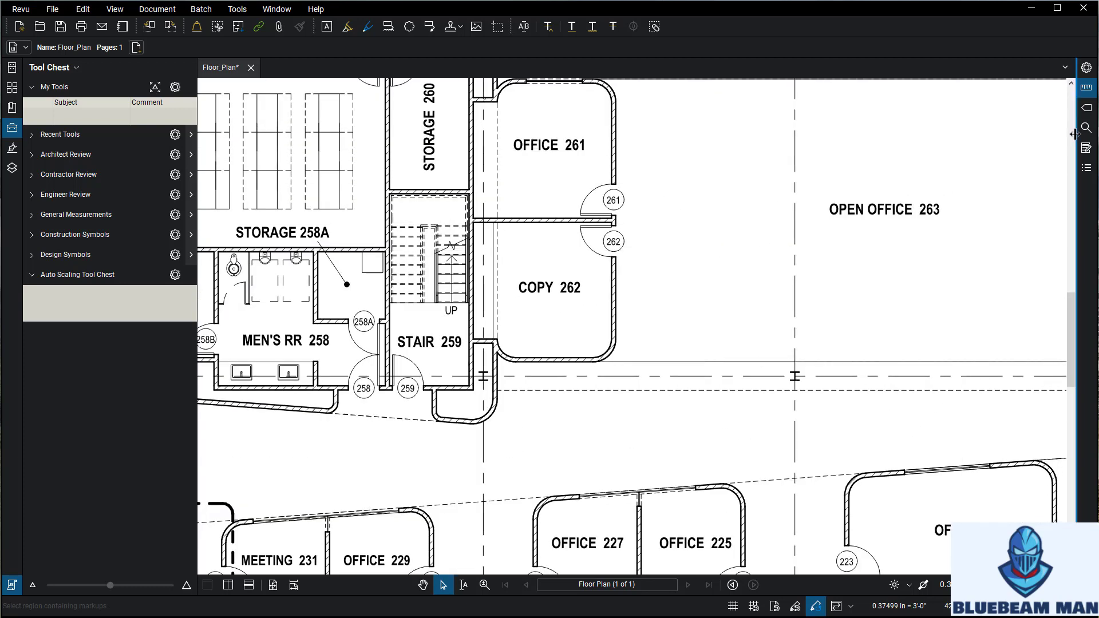
left_click(1086, 87)
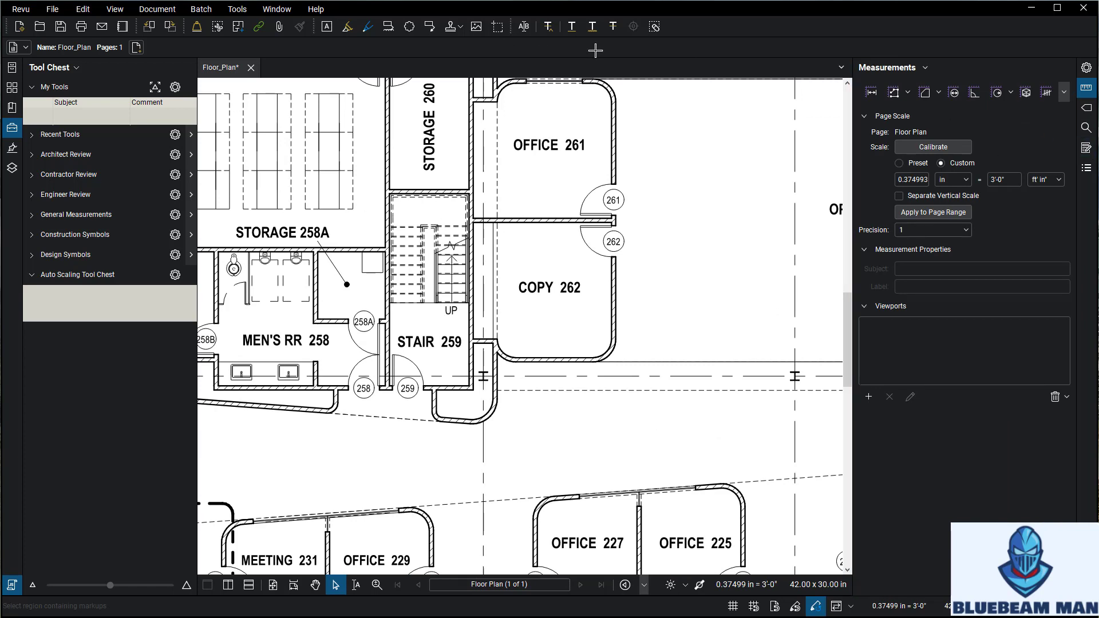
key("alt+u")
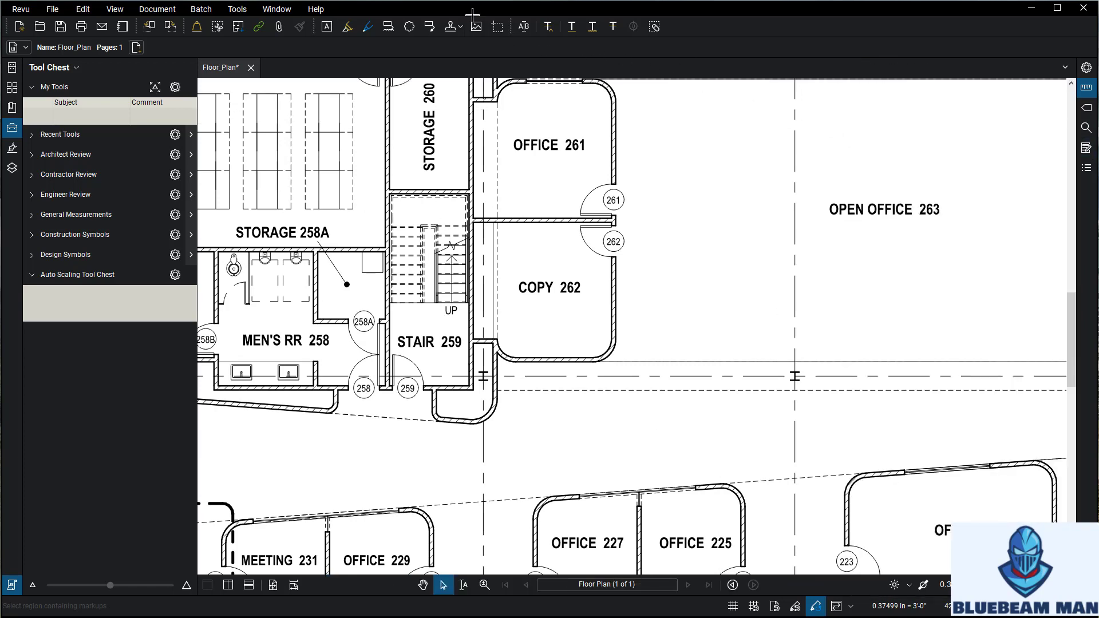
Step: Turn on the snapping grid and draw a red square of 0.15 x 0.15 inches beside the wall just below door 262
left_click(277, 9)
mouse_move(237, 9)
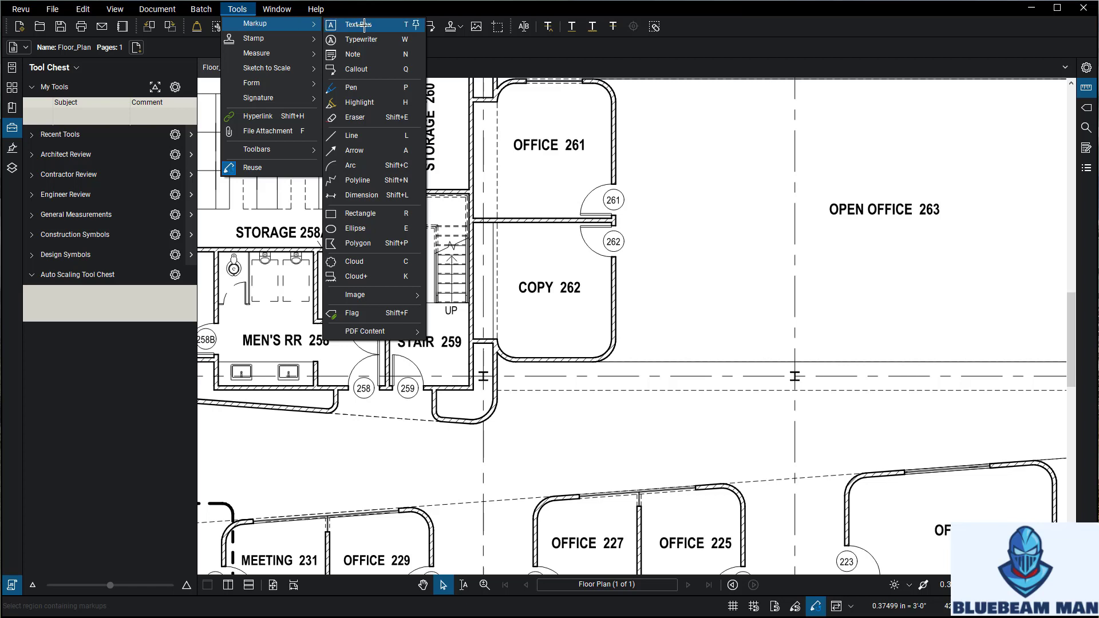
left_click(358, 213)
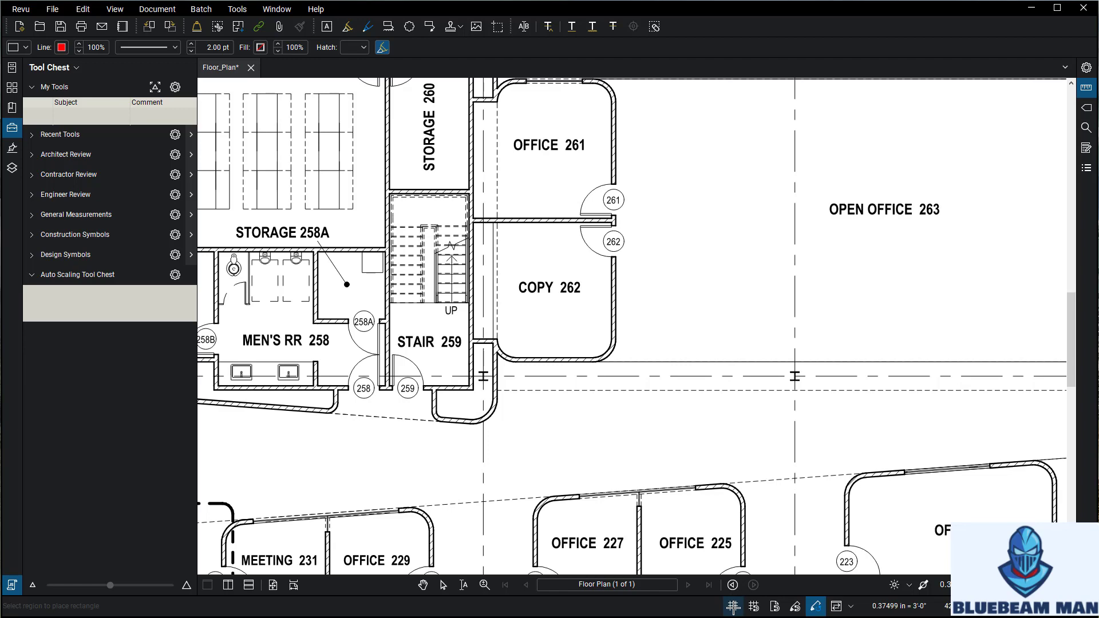
scroll(632, 218, "up", 4)
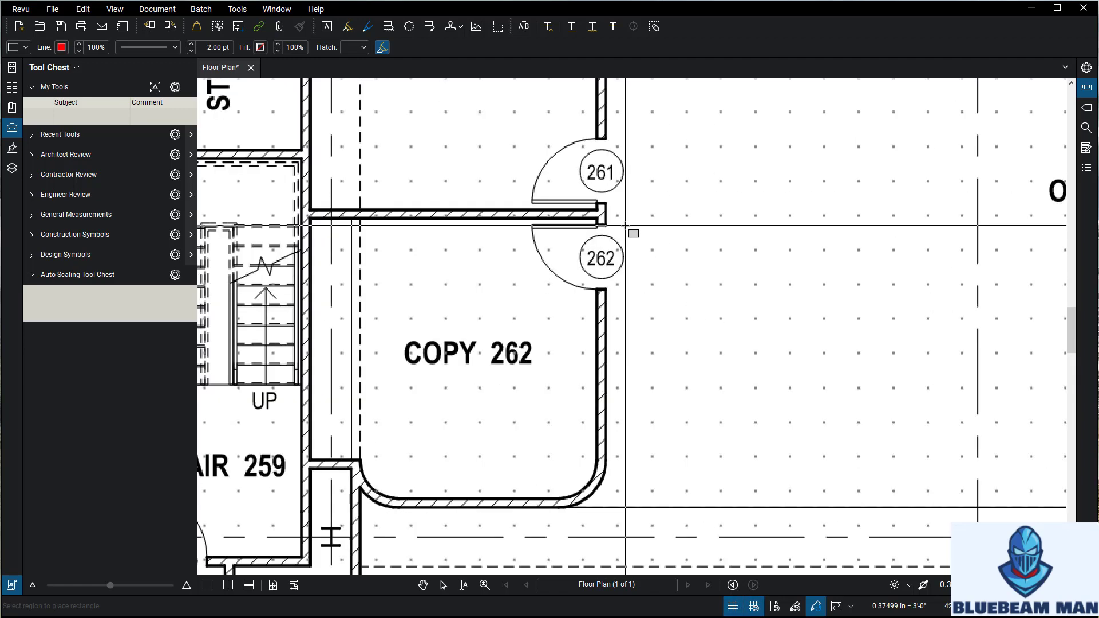
scroll(631, 218, "up", 3)
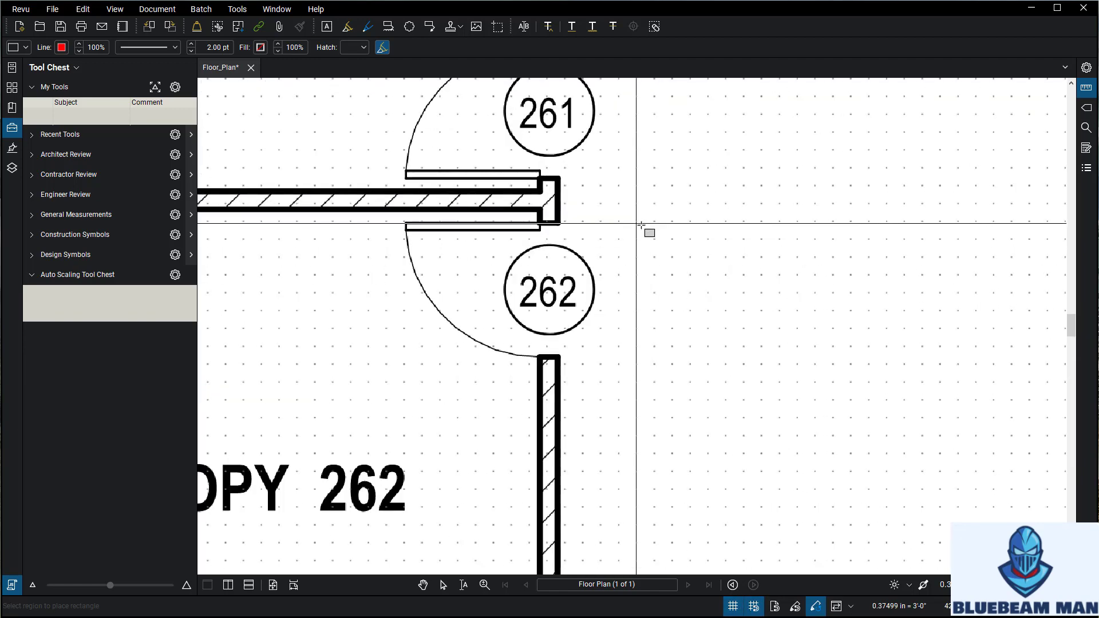
left_click_drag(637, 222, 671, 258)
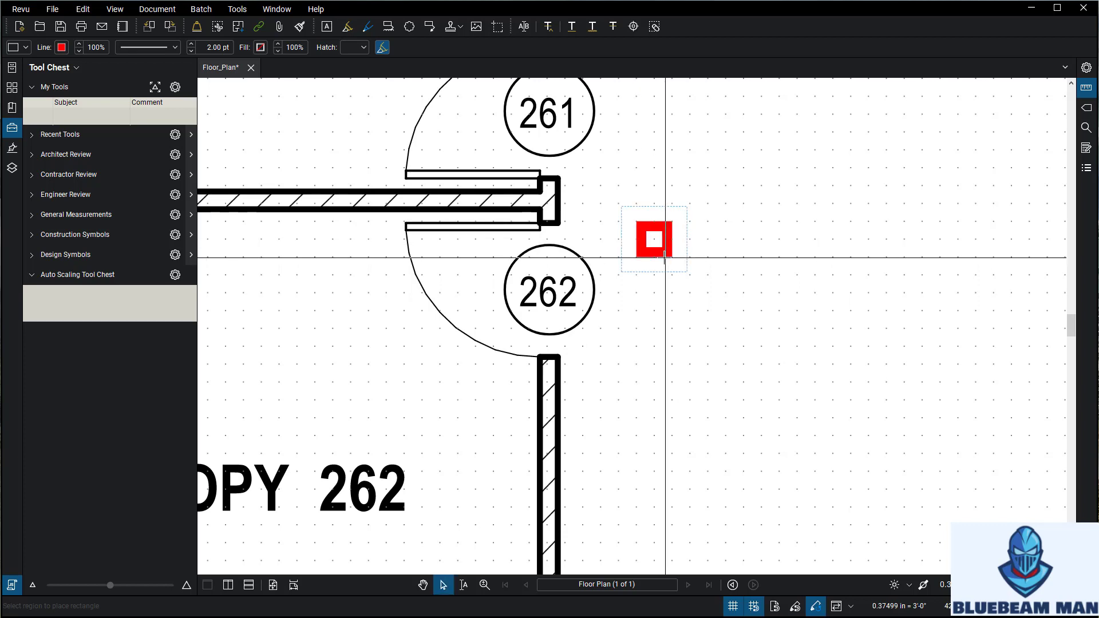
left_click_drag(662, 248, 637, 417)
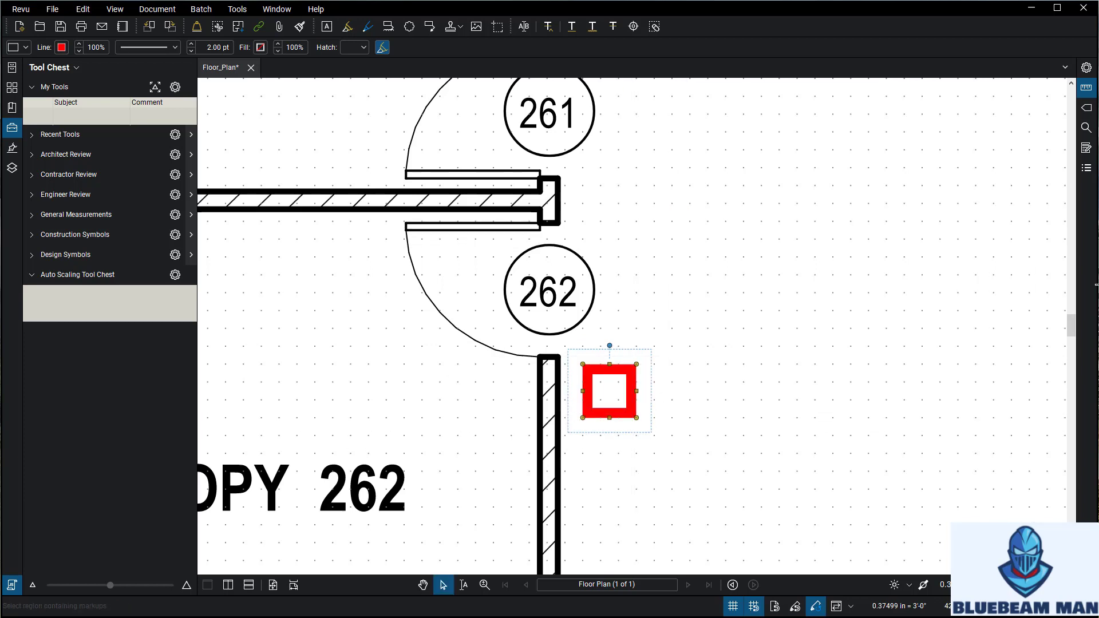
Step: Set the red square's line width to 1.00 in its properties and deselect it
left_click_drag(1073, 282, 851, 269)
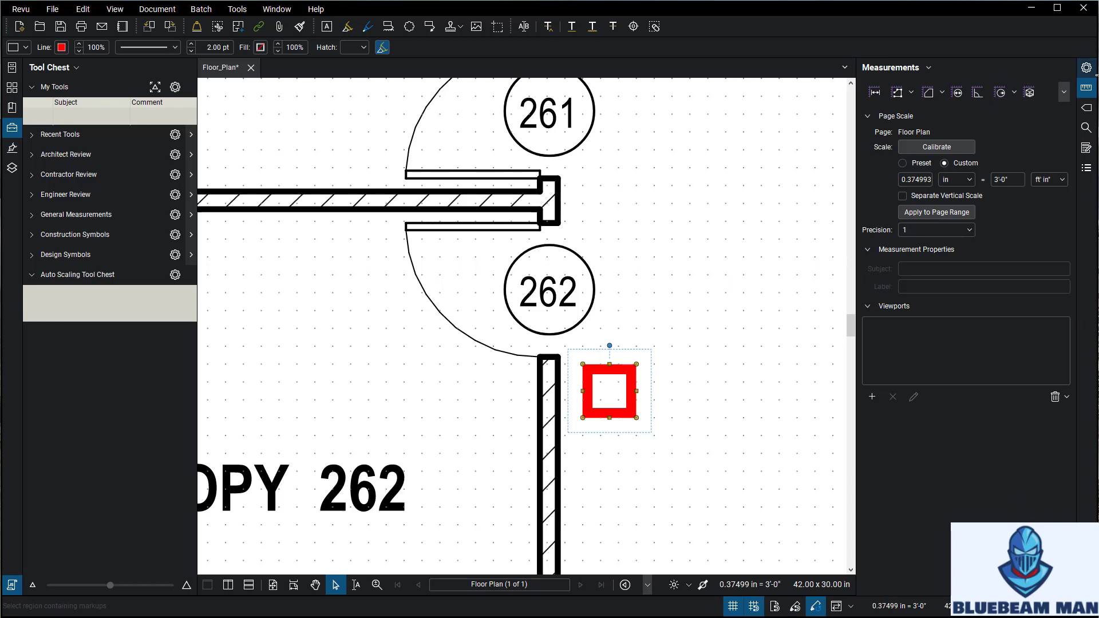
left_click(1084, 68)
left_click(904, 363)
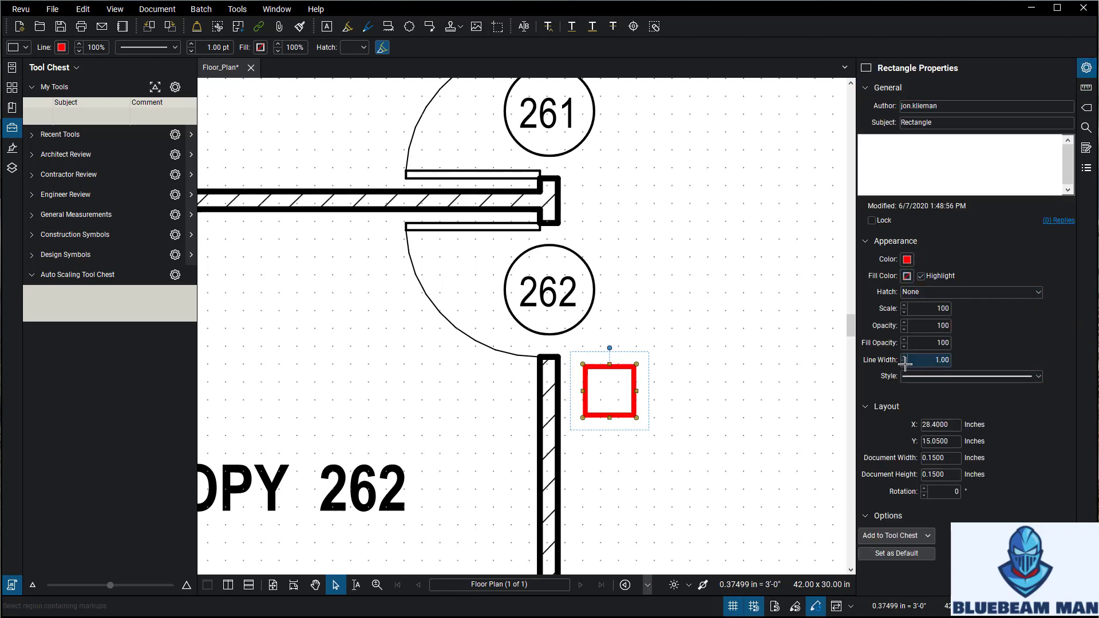
left_click(770, 330)
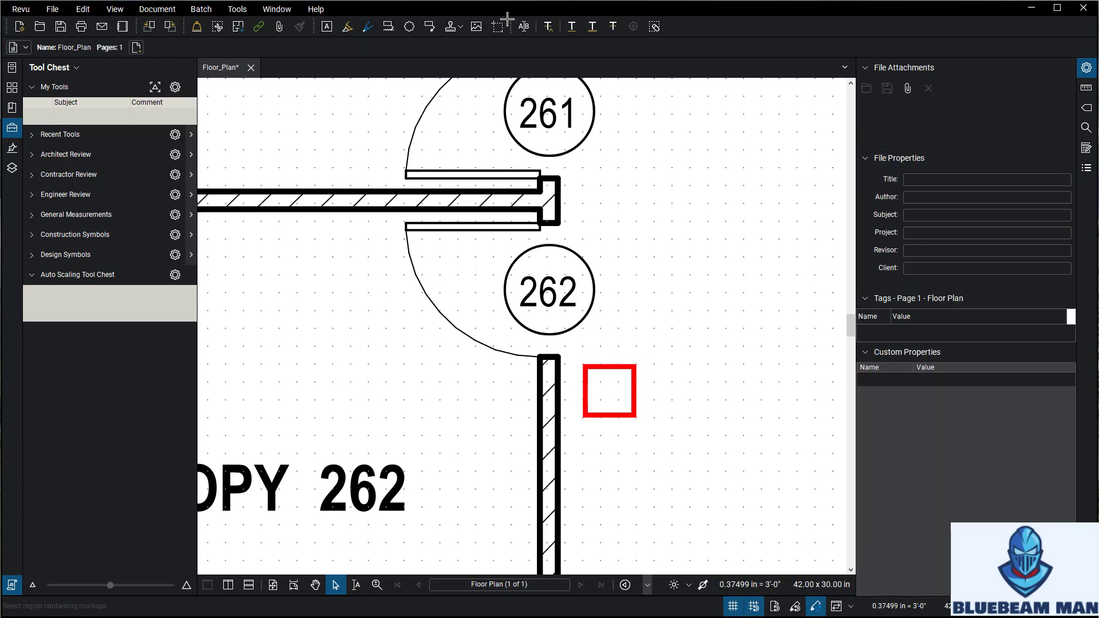
Step: Place a text box over the red square containing the text "CR"
left_click(289, 11)
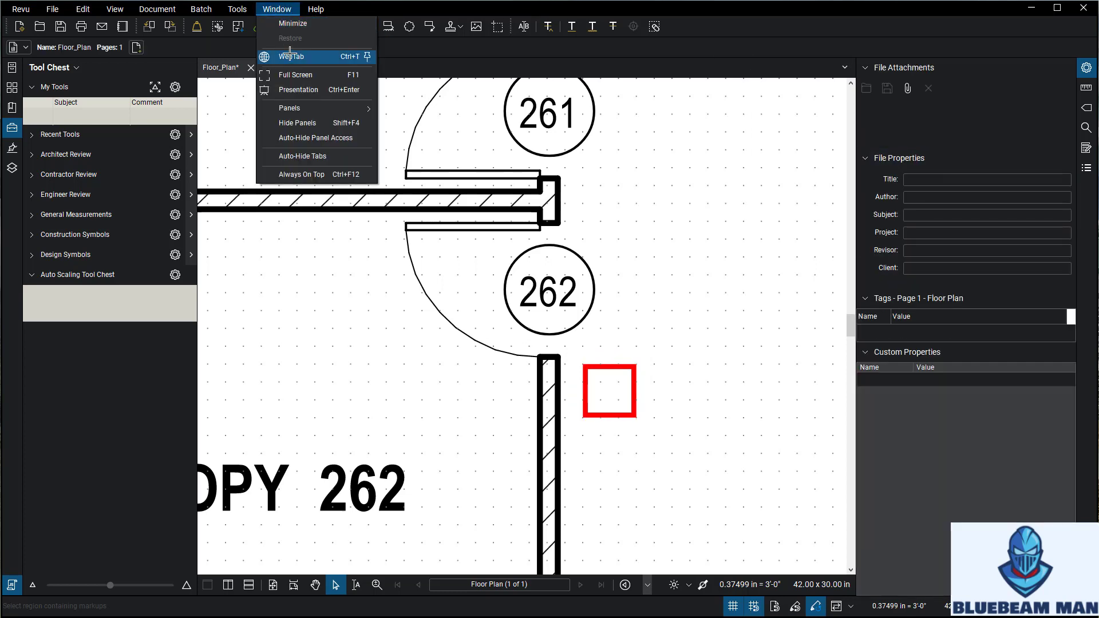
mouse_move(237, 10)
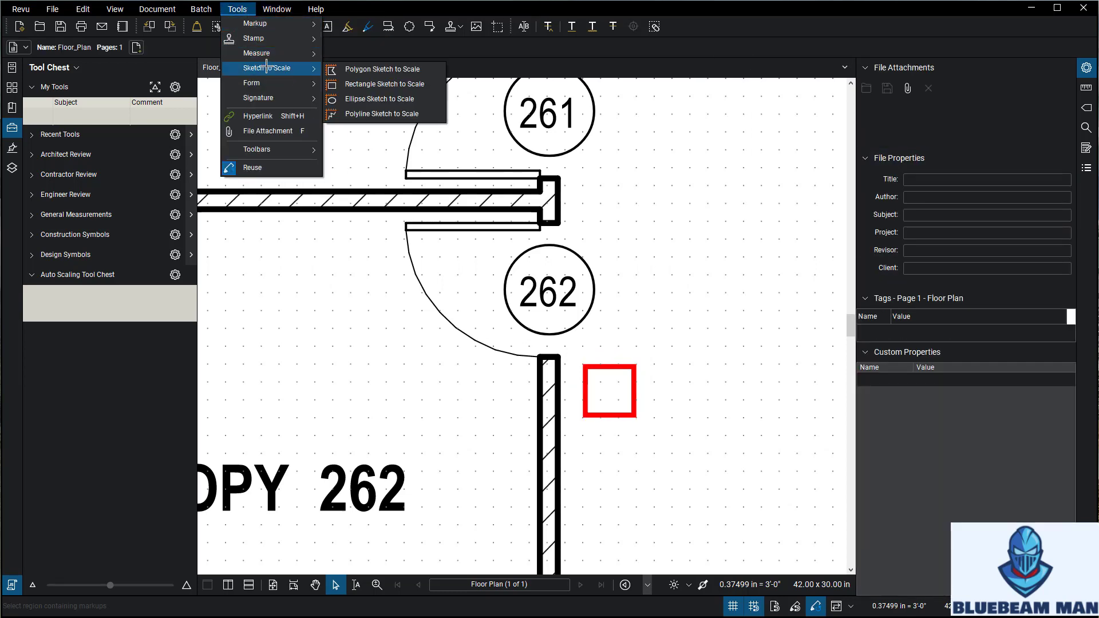
mouse_move(265, 40)
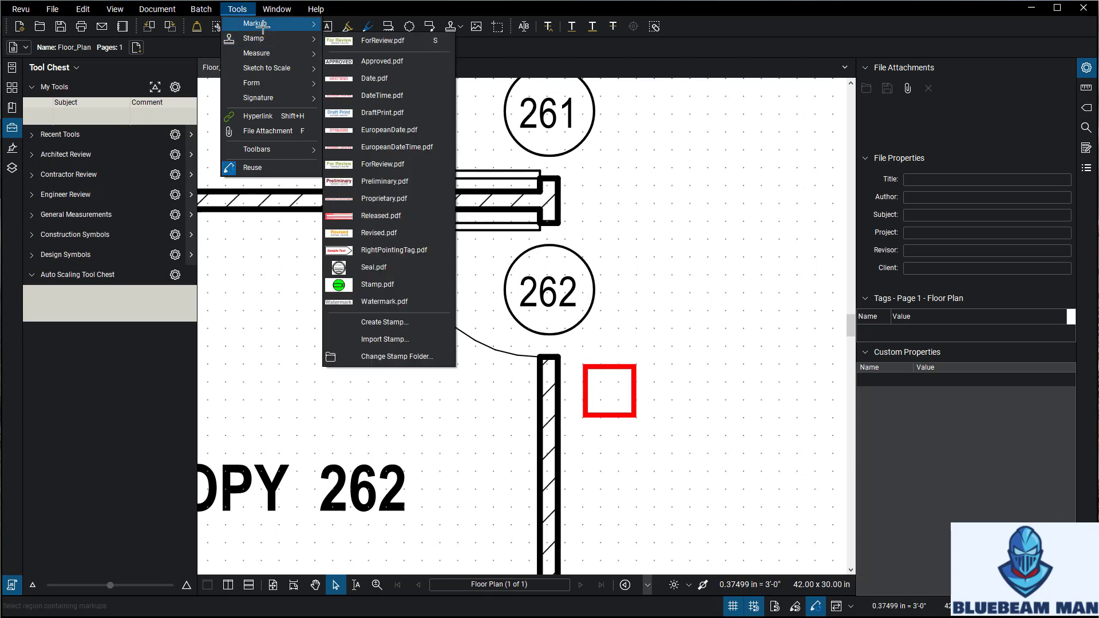
left_click(366, 24)
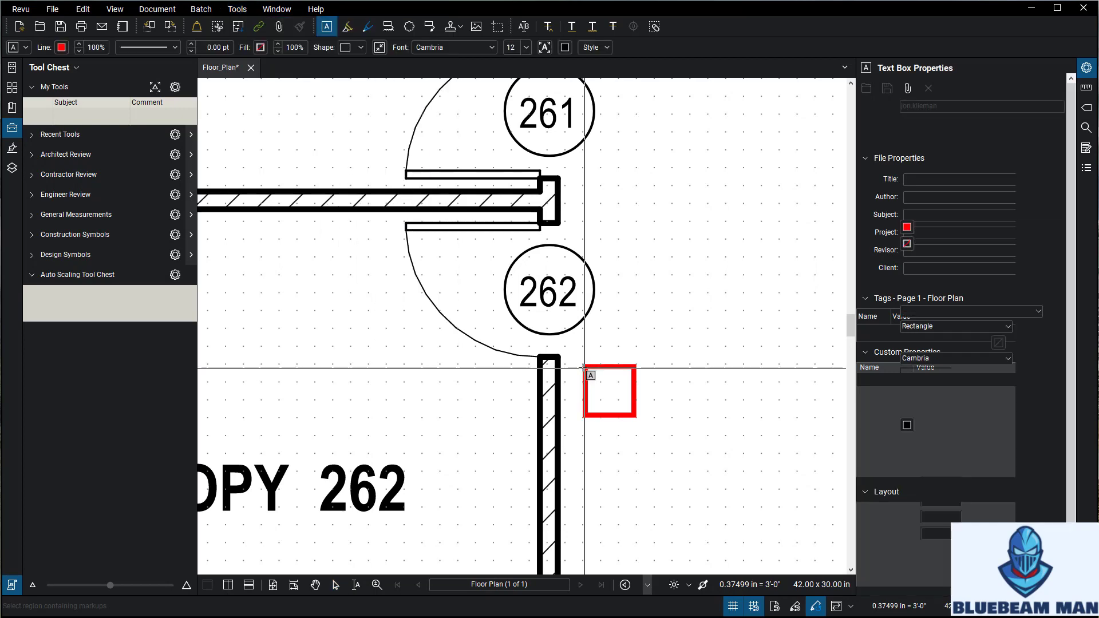
left_click(632, 422)
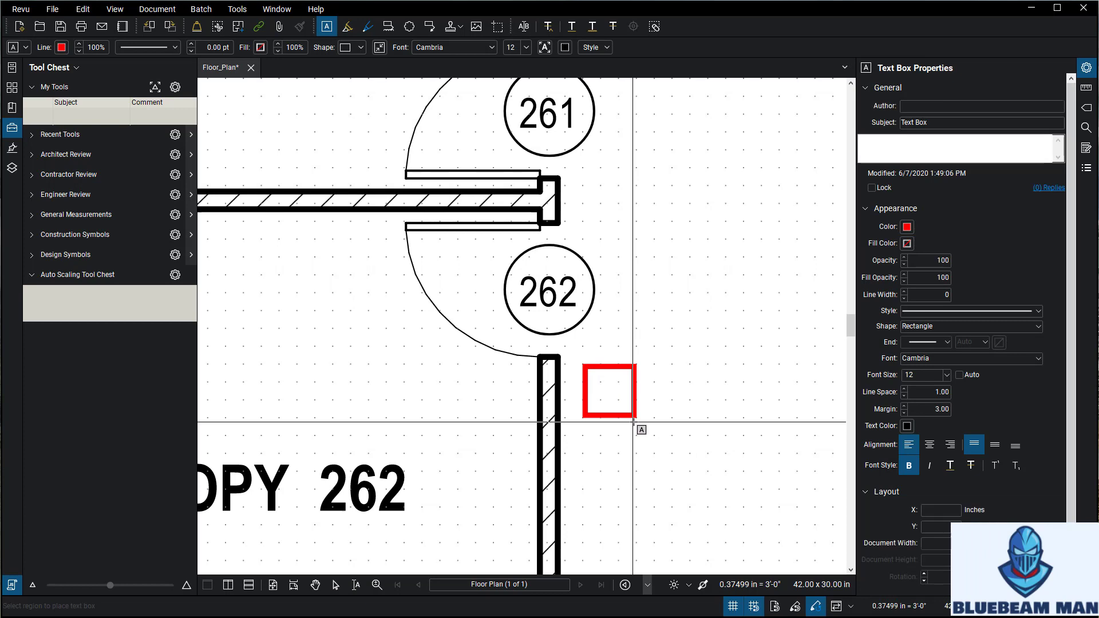
type("C")
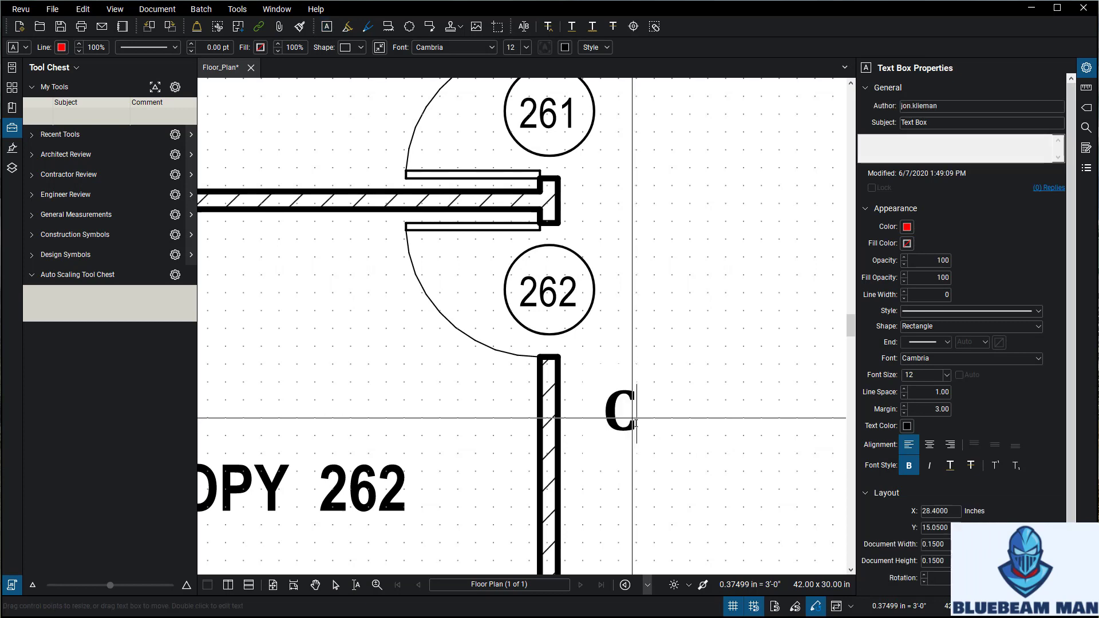
type("R")
key("Escape")
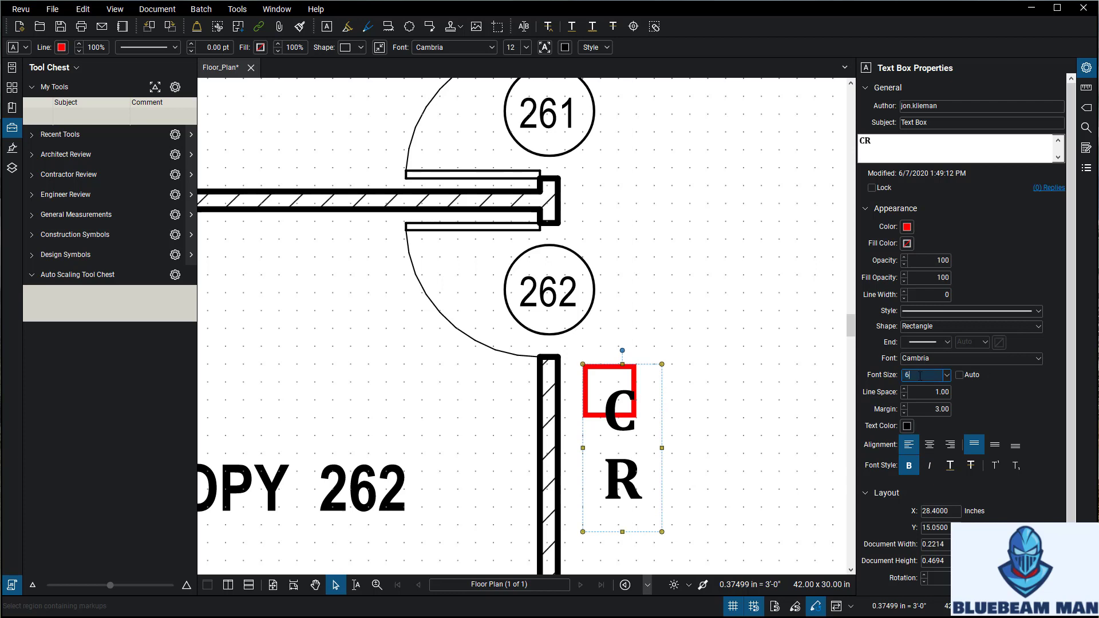
Step: Center the CR text horizontally and vertically, reduce its font size to 5, and shrink the text box toward the square
key("Return")
left_click_drag(662, 532, 637, 417)
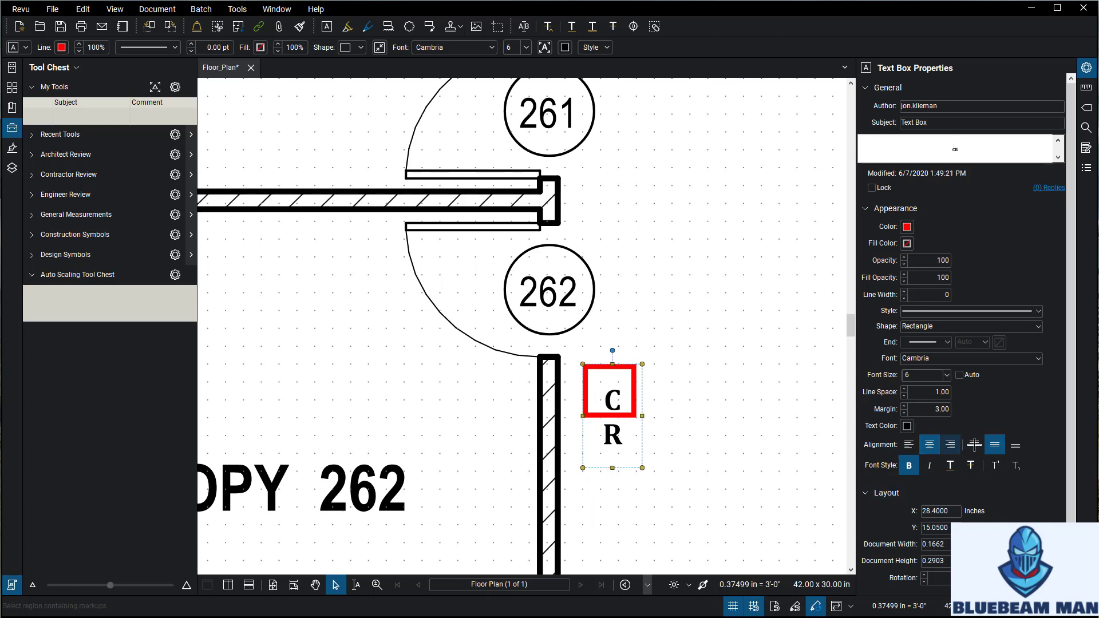
left_click_drag(643, 468, 638, 418)
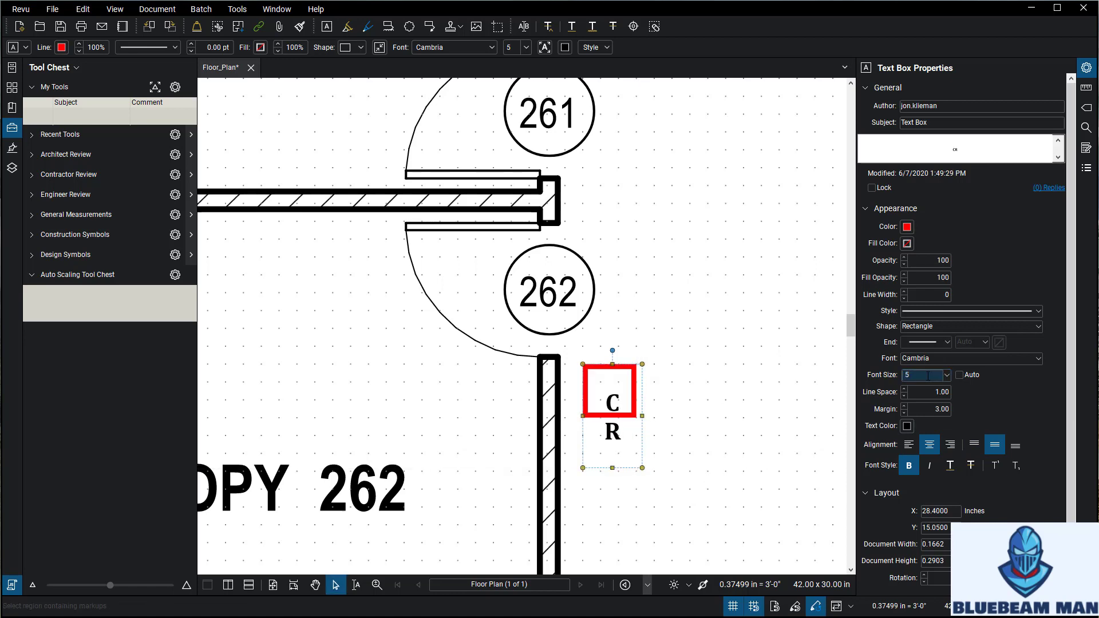
mouse_move(642, 416)
left_mouse_down()
mouse_move(653, 414)
mouse_move(655, 467)
mouse_move(639, 423)
left_mouse_up()
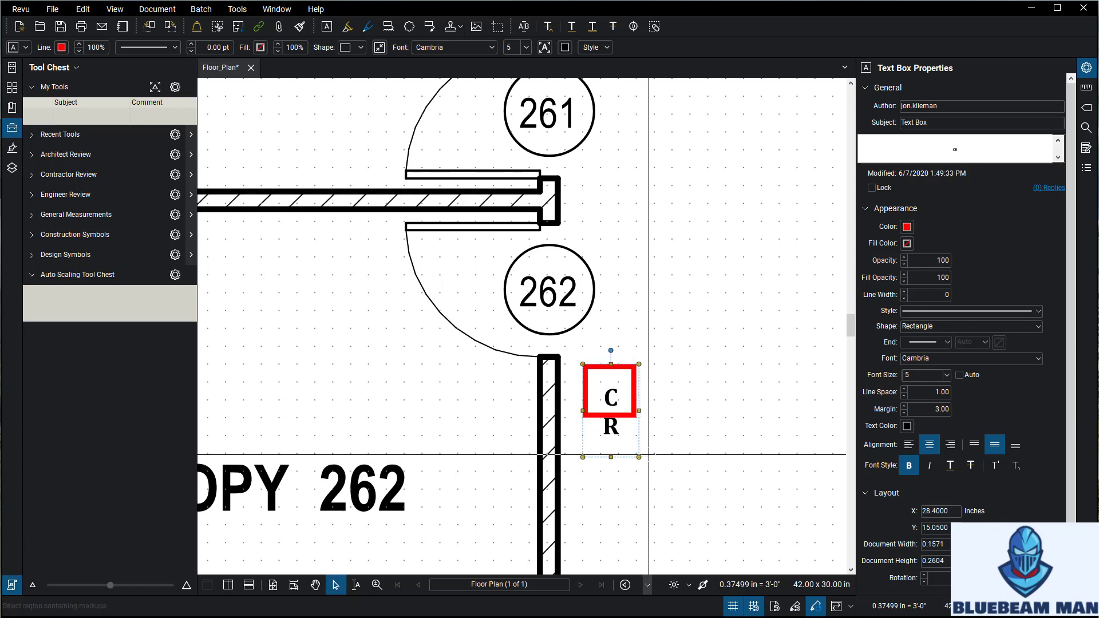
Step: Make the CR text non-bold with a margin of 0, and fit its box to the square at 0.15 x 0.15 inches
left_click_drag(640, 456, 652, 428)
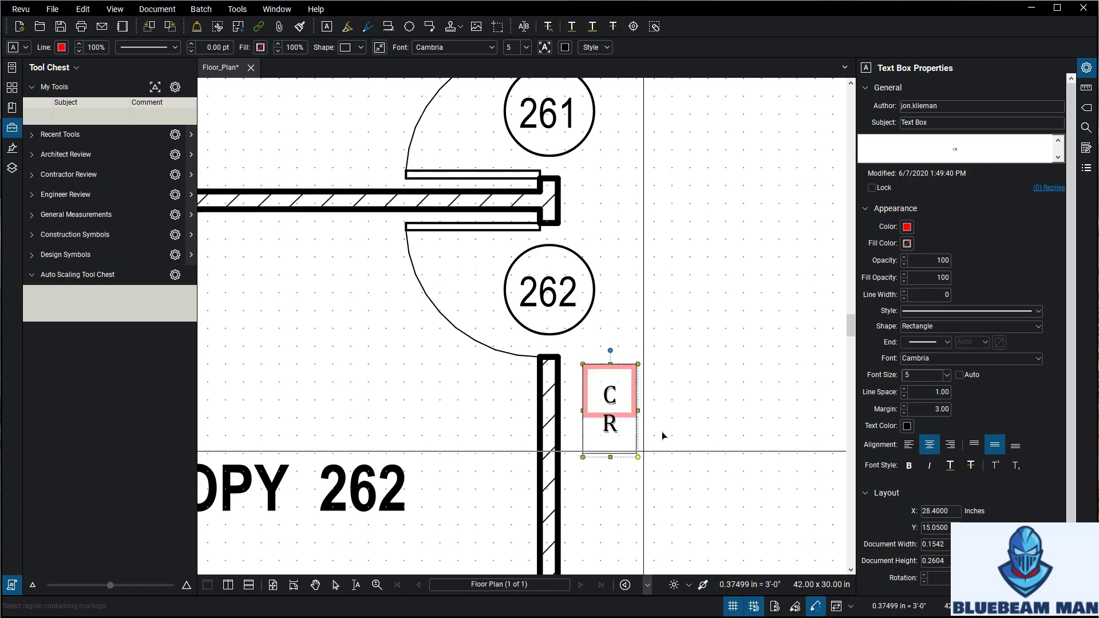
mouse_move(654, 428)
left_mouse_down()
mouse_move(638, 412)
mouse_move(661, 404)
mouse_move(621, 389)
mouse_move(652, 428)
left_mouse_up()
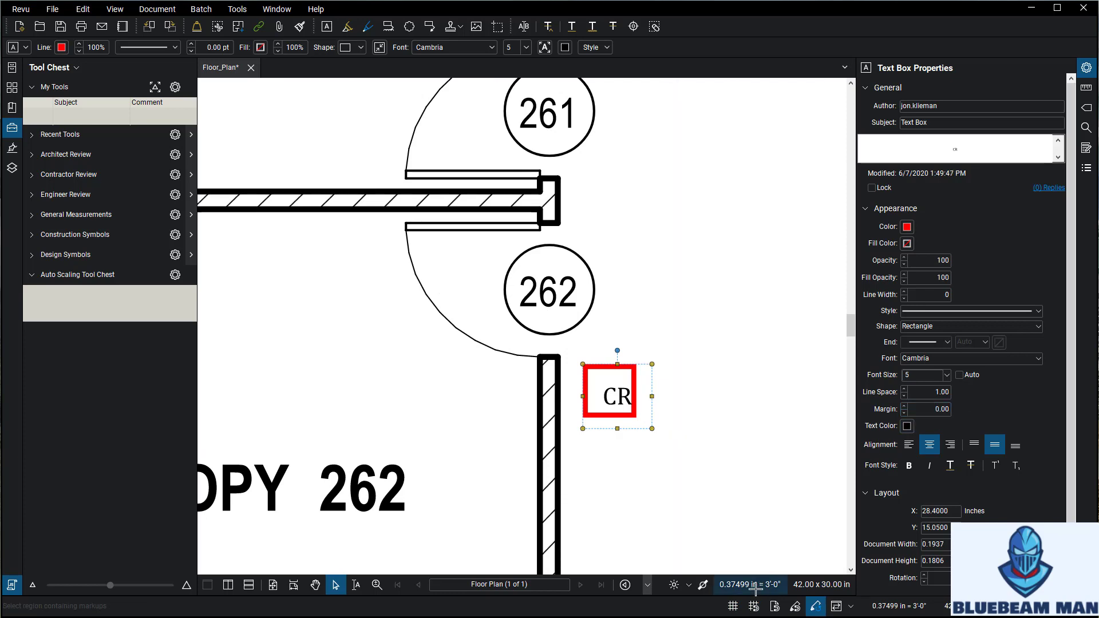
key("ctrl+shift+g")
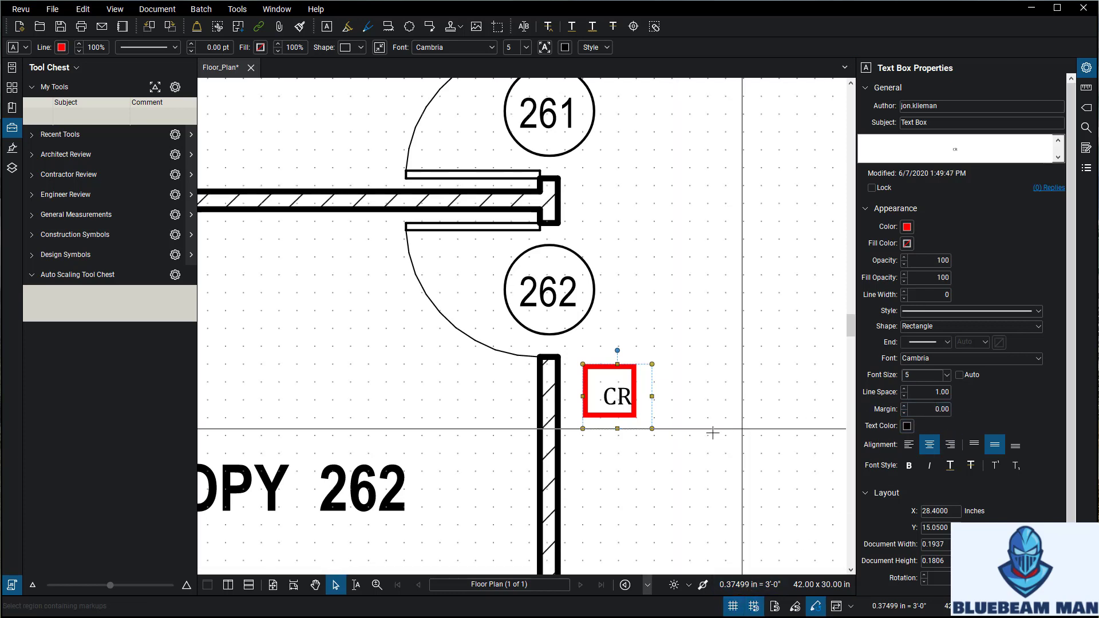
mouse_move(652, 428)
left_mouse_down()
mouse_move(642, 424)
mouse_move(650, 430)
left_mouse_up()
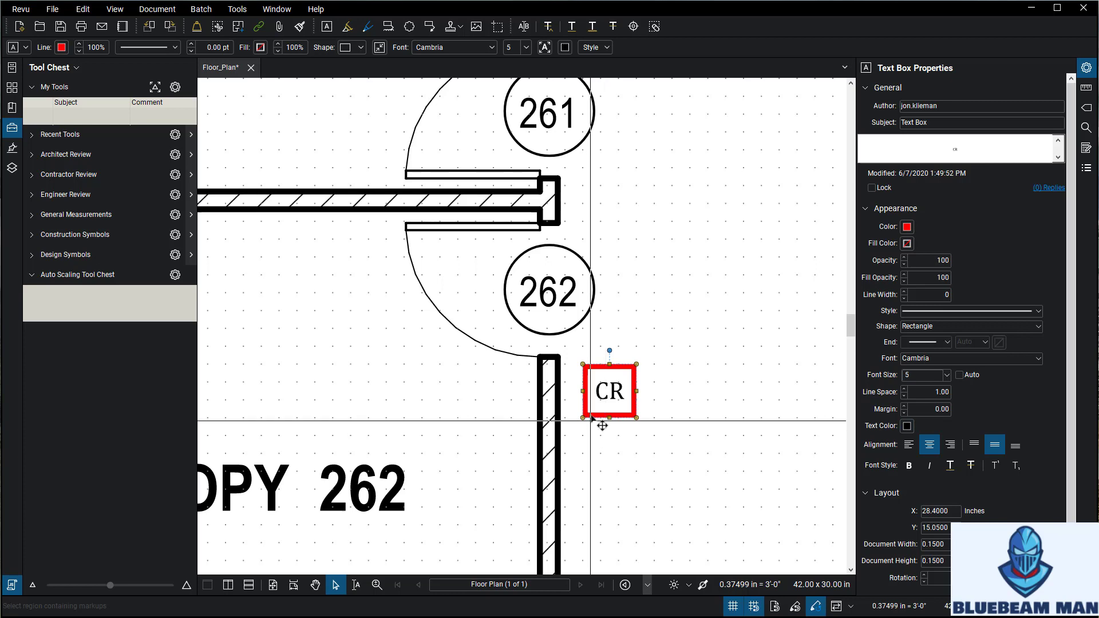
Step: Select the red square and the CR text box together and group them into one symbol
left_click(643, 442)
left_click(626, 389)
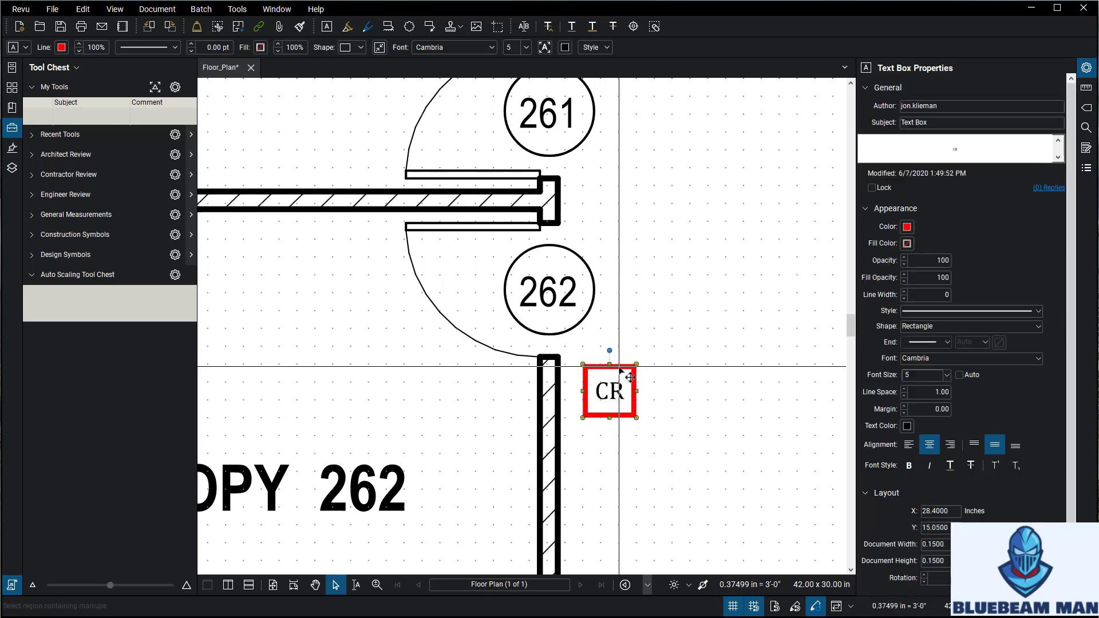
left_click_drag(660, 433, 581, 353)
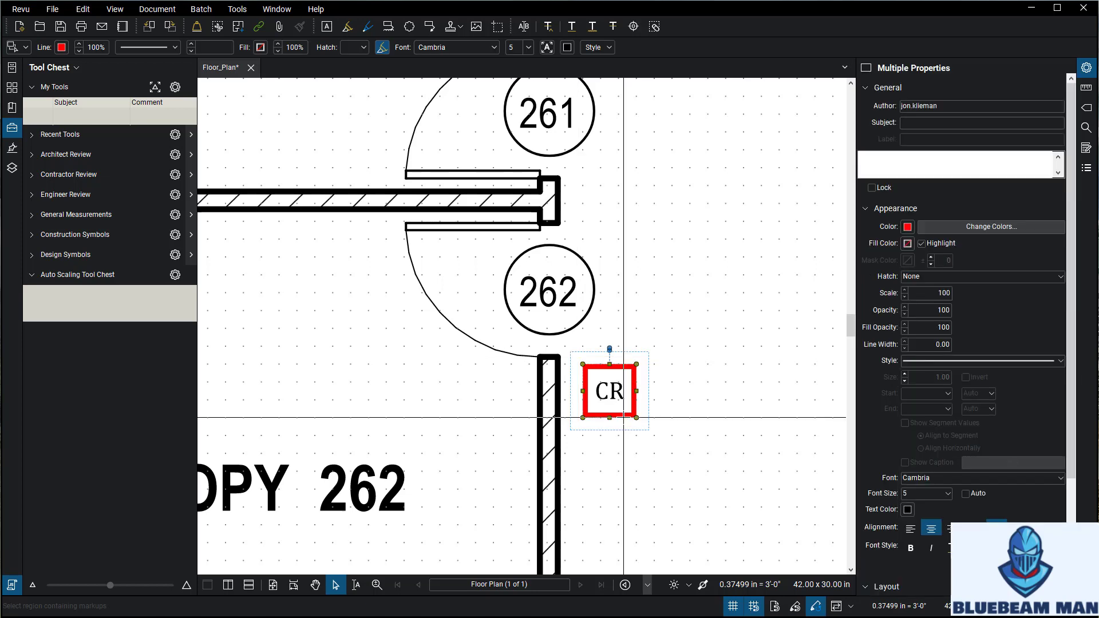
key("ctrl+g")
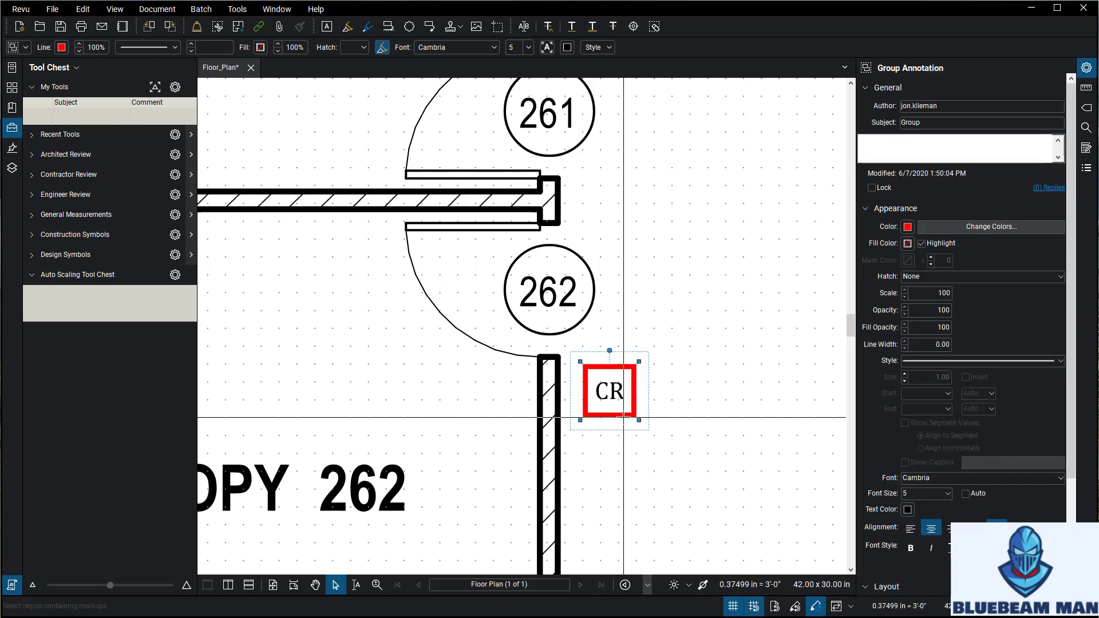
Step: Place a copy of the grouped CR symbol in the open area outside door 262
right_click(617, 392)
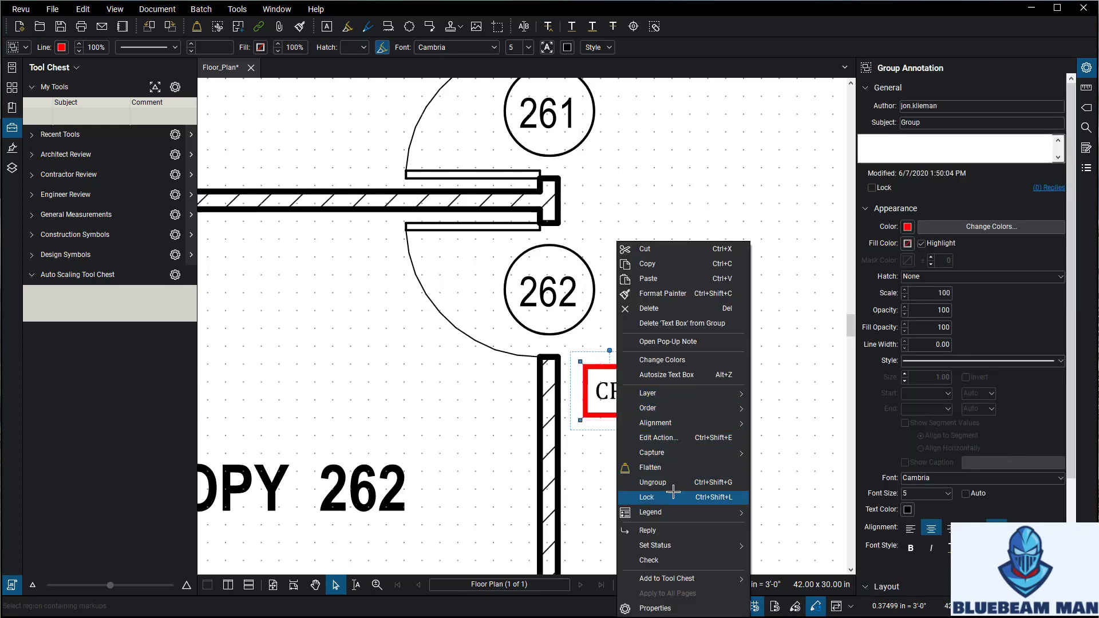
key("Escape")
left_click(775, 436)
left_click_drag(608, 389, 709, 244)
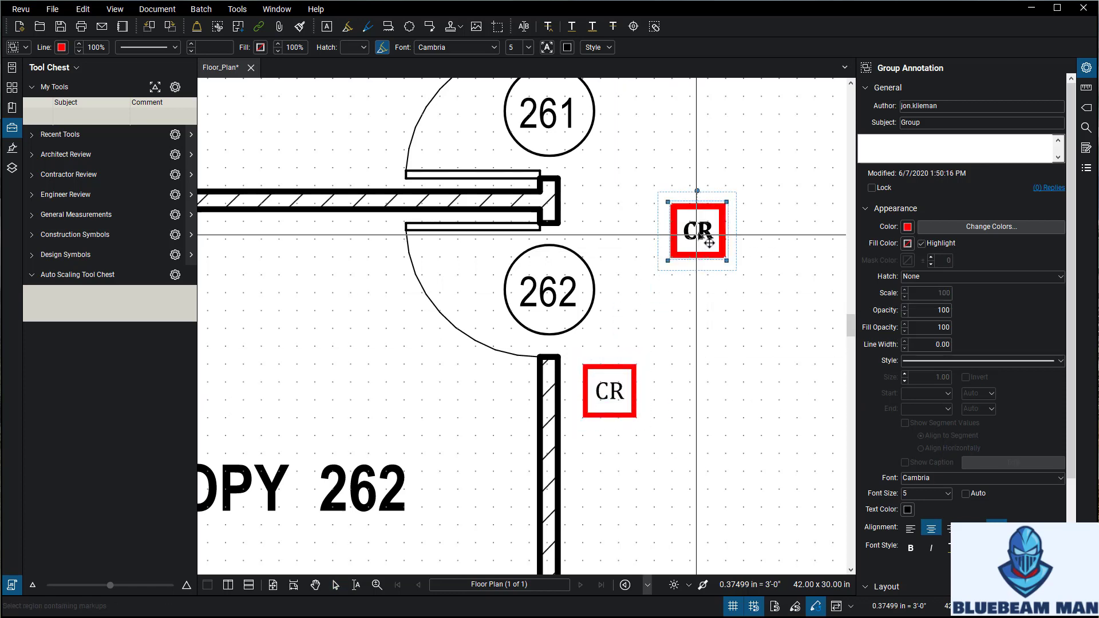
Step: Change the text of the grouped symbol below door 262 from CR to BR
double_click(610, 393)
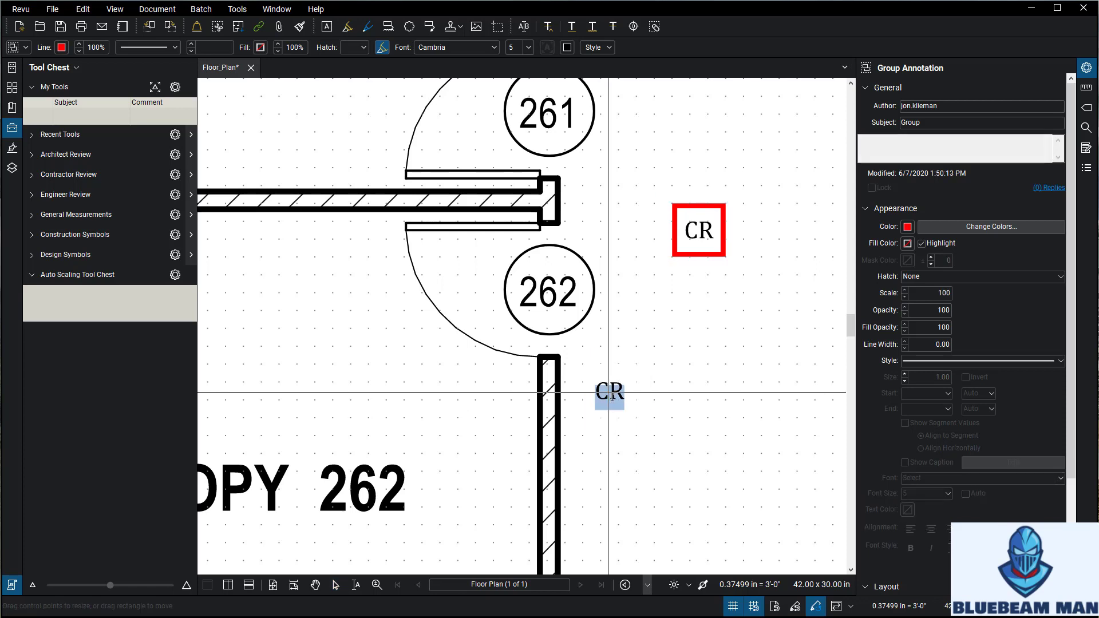
type("BR")
left_click(715, 437)
Step: Copy the BR symbol beside itself, change the copy's text to DC, and move it close to the BR square
left_click_drag(617, 394, 714, 406)
left_click(706, 400)
double_click(704, 399)
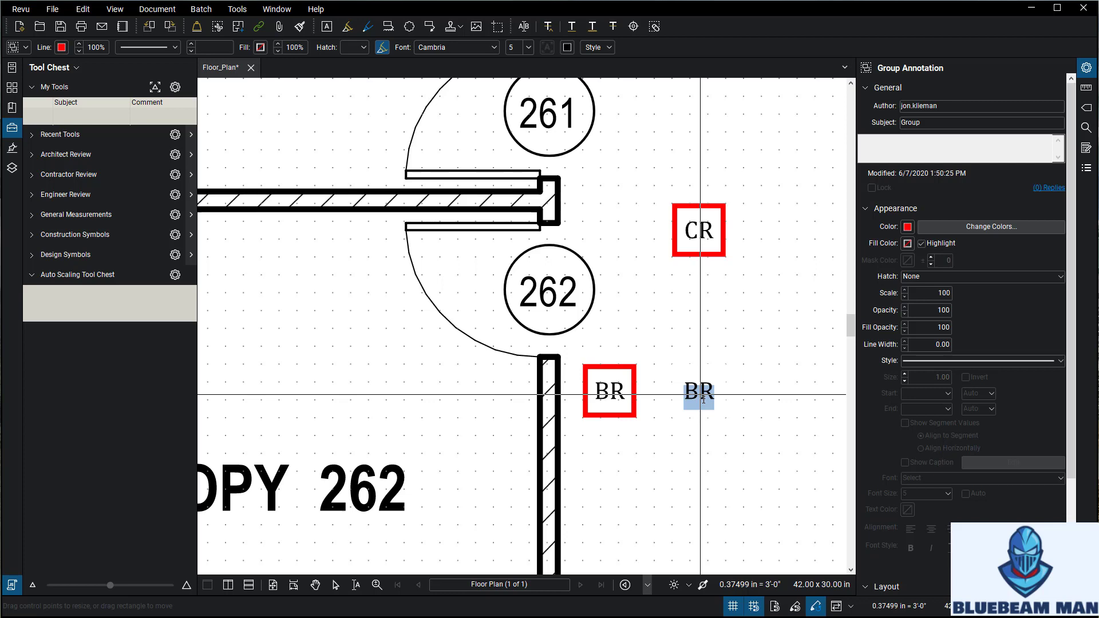
left_click(710, 462)
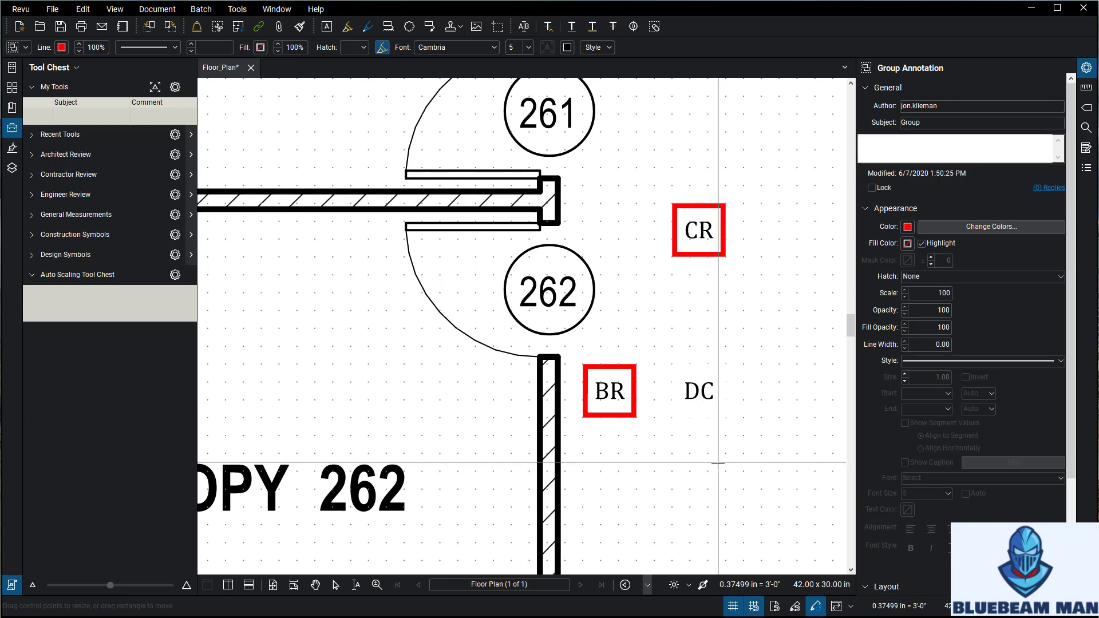
left_click(707, 405)
mouse_move(707, 406)
left_mouse_down()
mouse_move(637, 316)
mouse_move(581, 301)
mouse_move(711, 388)
mouse_move(691, 409)
left_mouse_up()
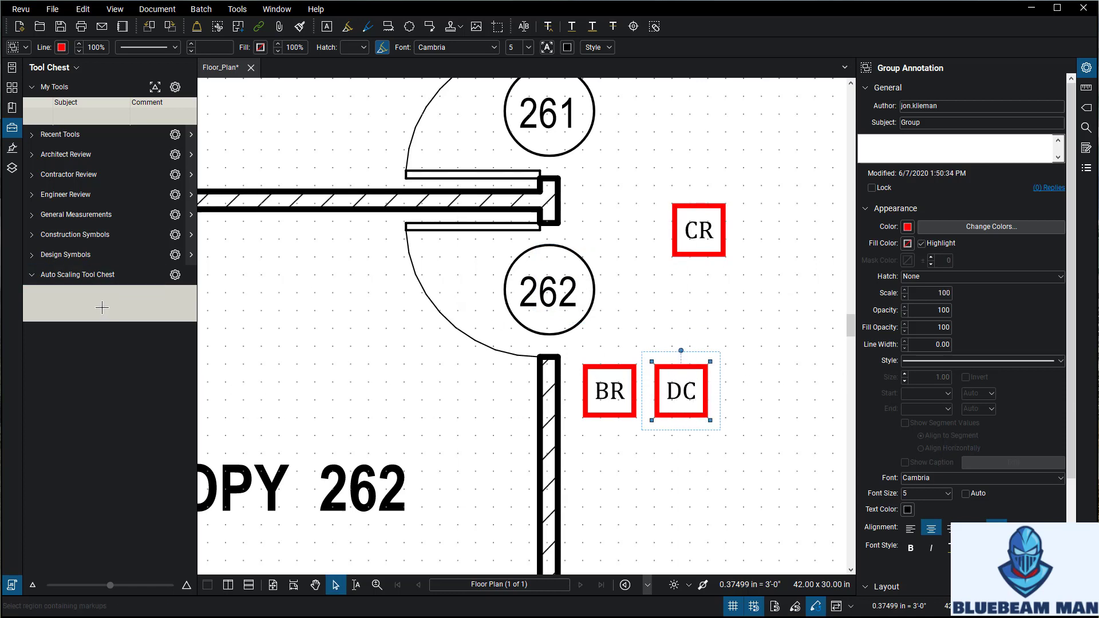
Step: Take a snapshot of the BR symbol, paste it, and place the pasted snapshot directly below the original BR square
left_click(700, 449)
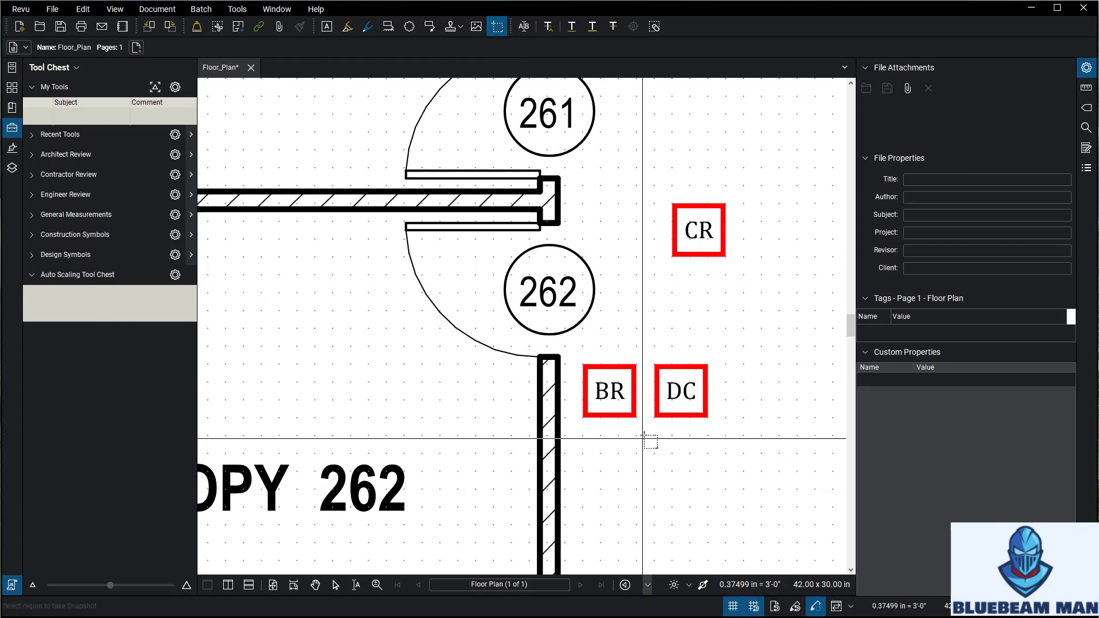
scroll(645, 442, "up", 2)
scroll(518, 296, "up", 1)
mouse_move(513, 294)
left_mouse_down()
mouse_move(645, 434)
mouse_move(625, 404)
left_mouse_up()
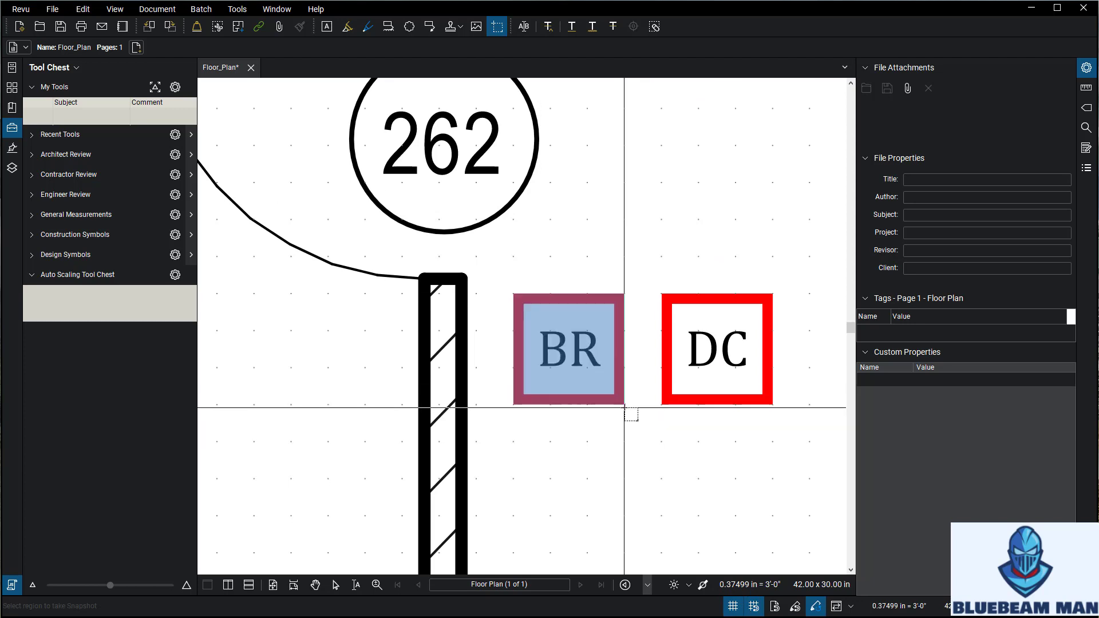
right_click(624, 261)
left_click(643, 274)
scroll(738, 254, "down", 1)
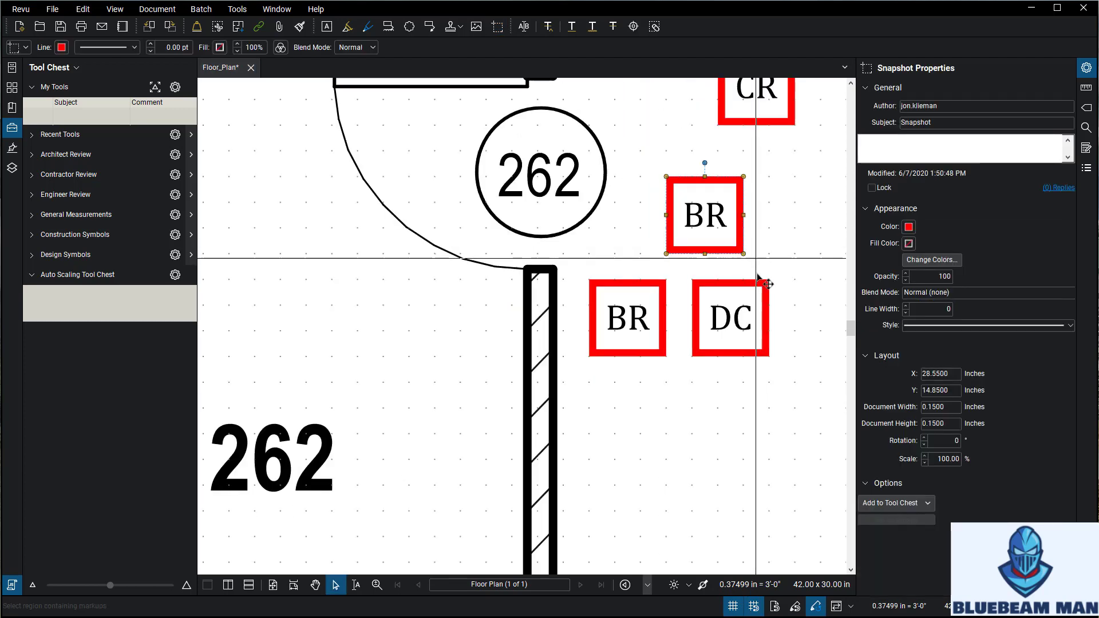
left_click_drag(578, 229, 505, 438)
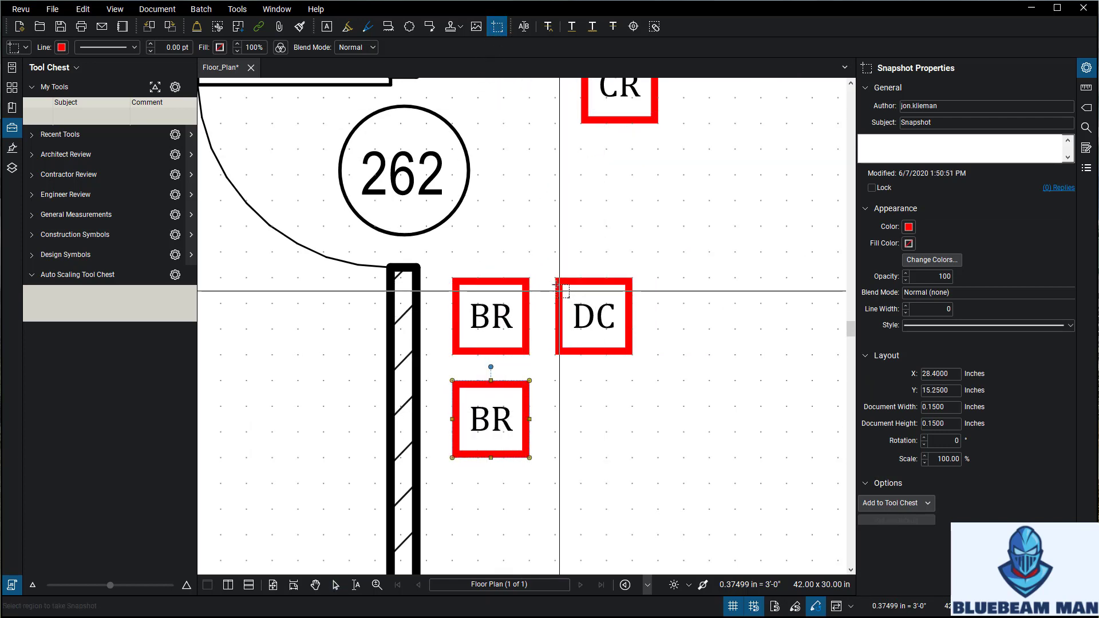
Step: Take a snapshot of the DC symbol, paste it, and place it below the original DC square, level with the BR snapshot
mouse_move(558, 279)
left_mouse_down()
mouse_move(559, 350)
mouse_move(632, 349)
left_mouse_up()
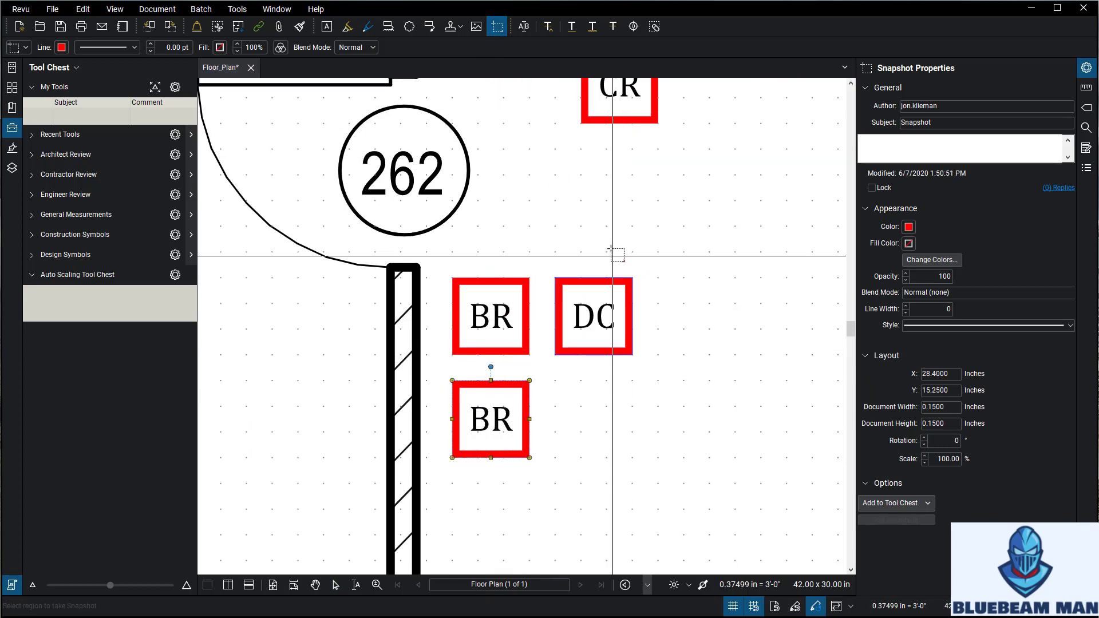
key("ctrl+v")
left_click_drag(651, 216, 599, 422)
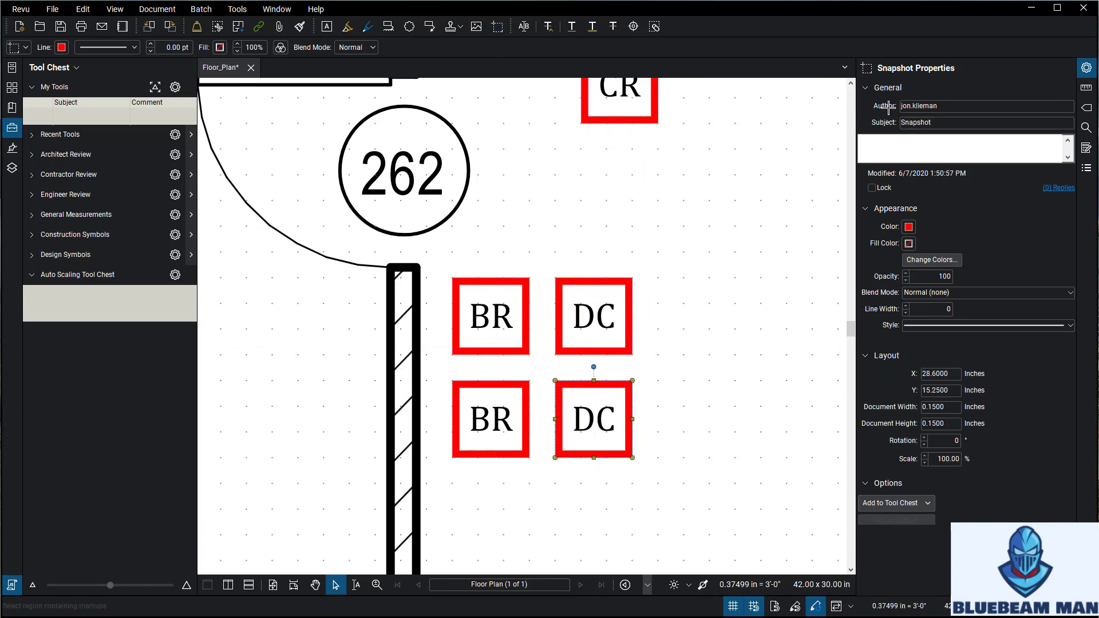
key("t")
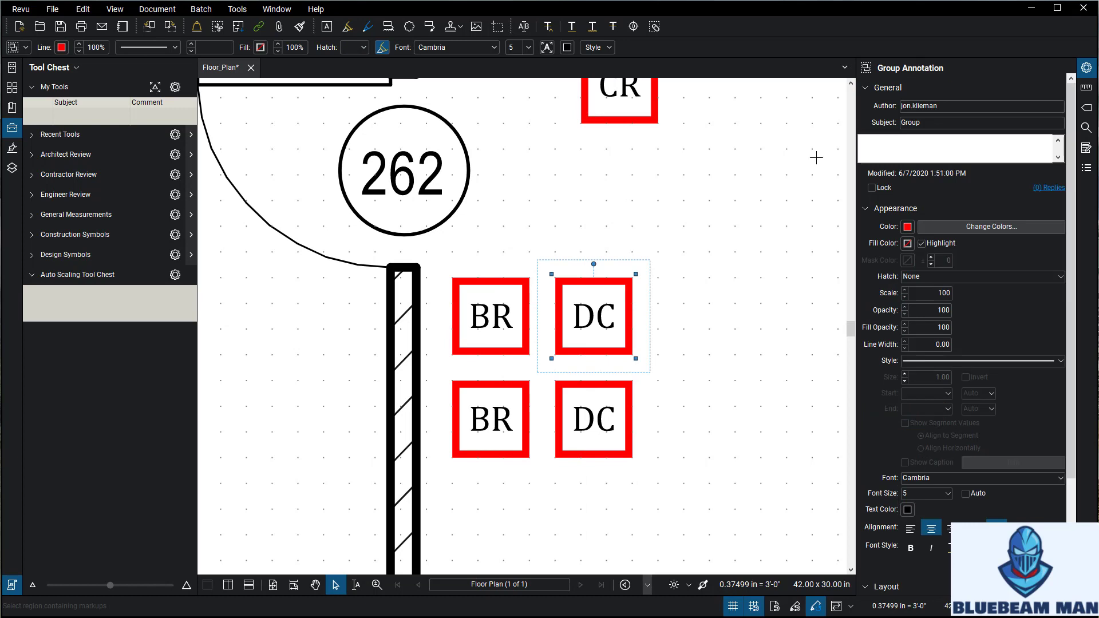
key("Escape")
Step: Set the subject of the BR snapshot to Biometric Reader
left_click(486, 417)
left_click(904, 123)
type("Biometric Reader")
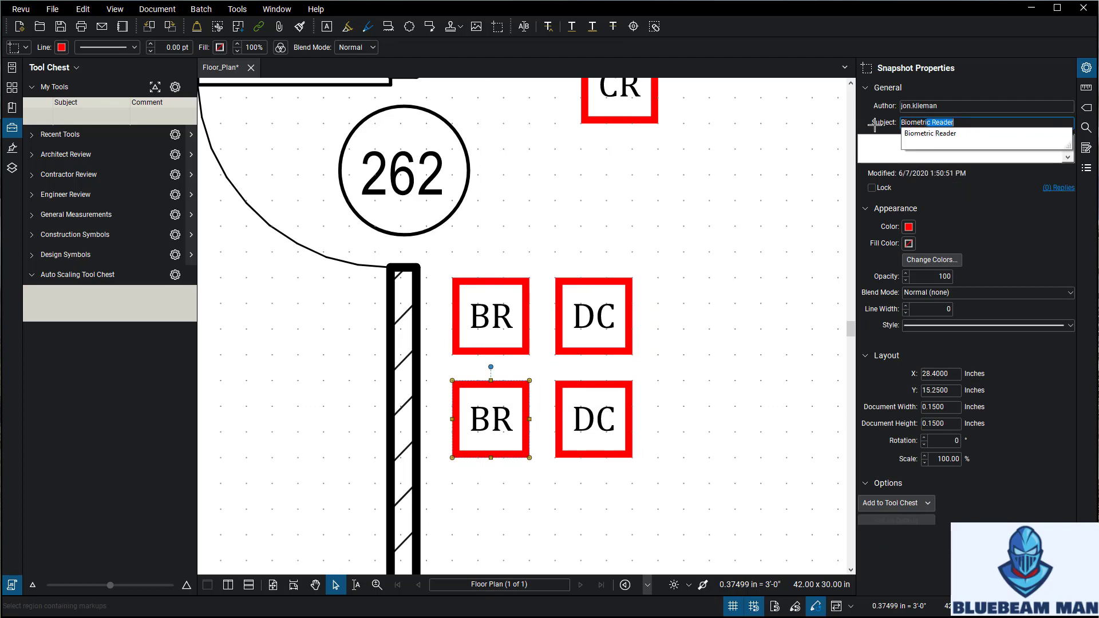
key("Return")
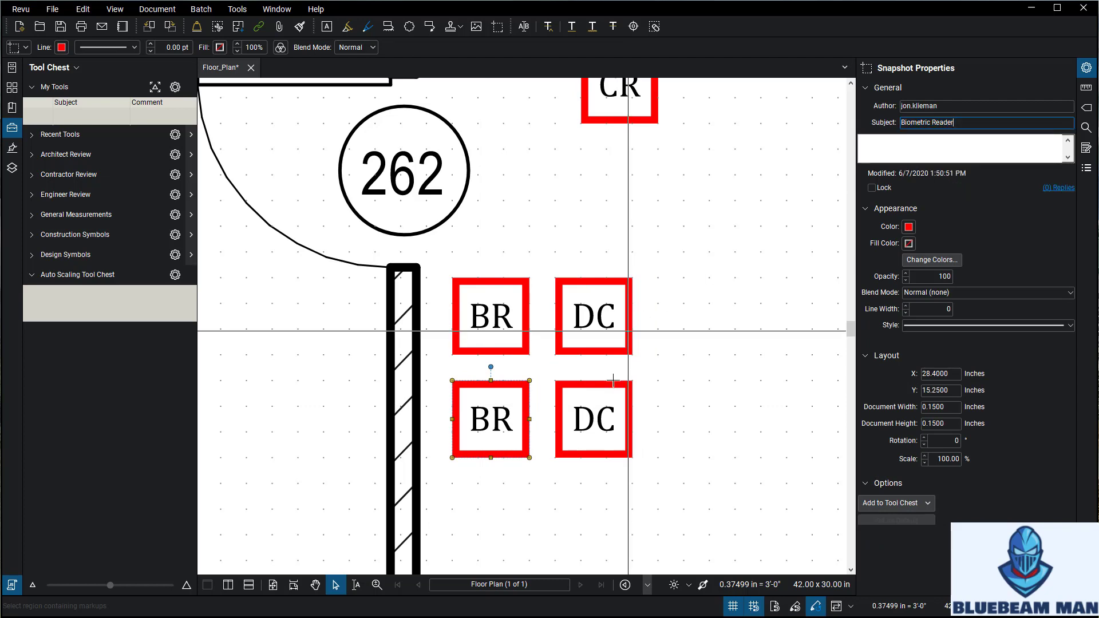
Step: Set the subject of the DC snapshot to Door Contact
left_click(612, 435)
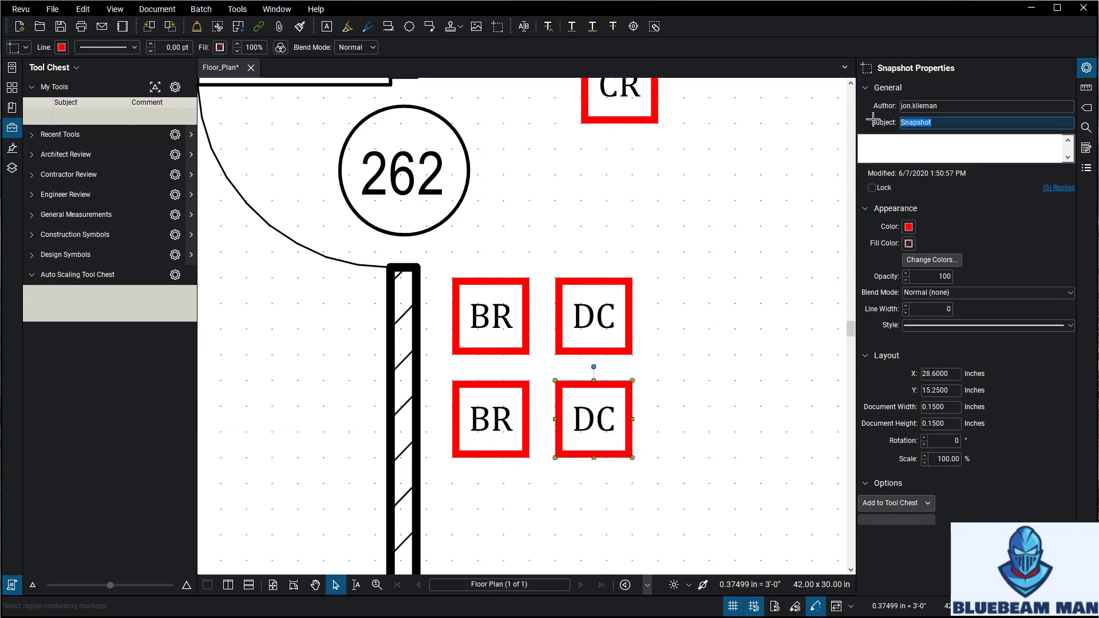
type("Door Con")
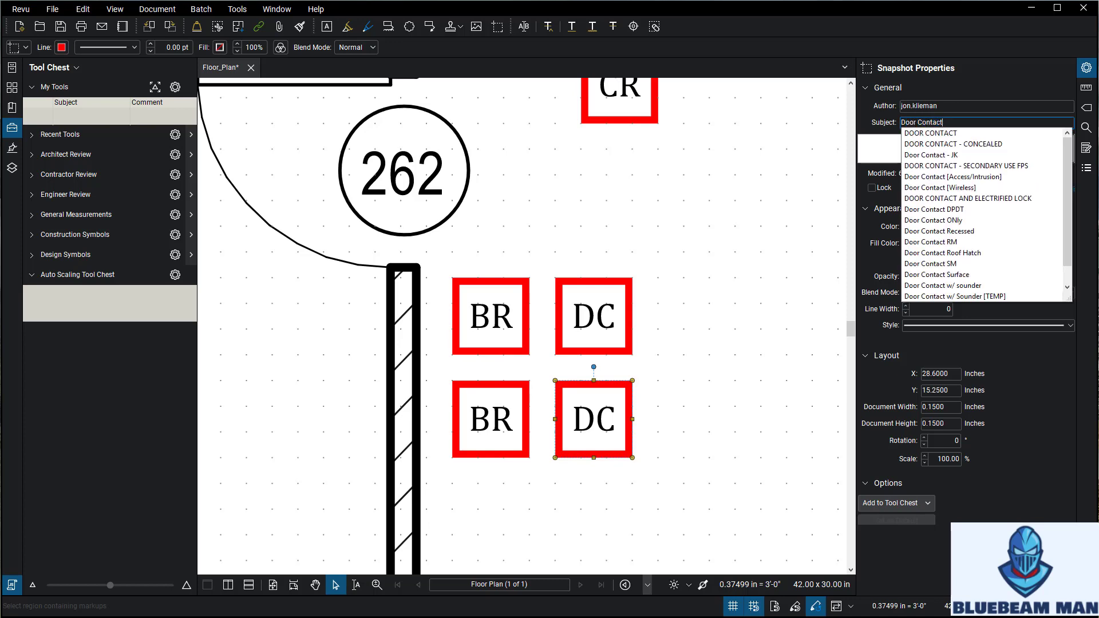
type("tact")
key("Return")
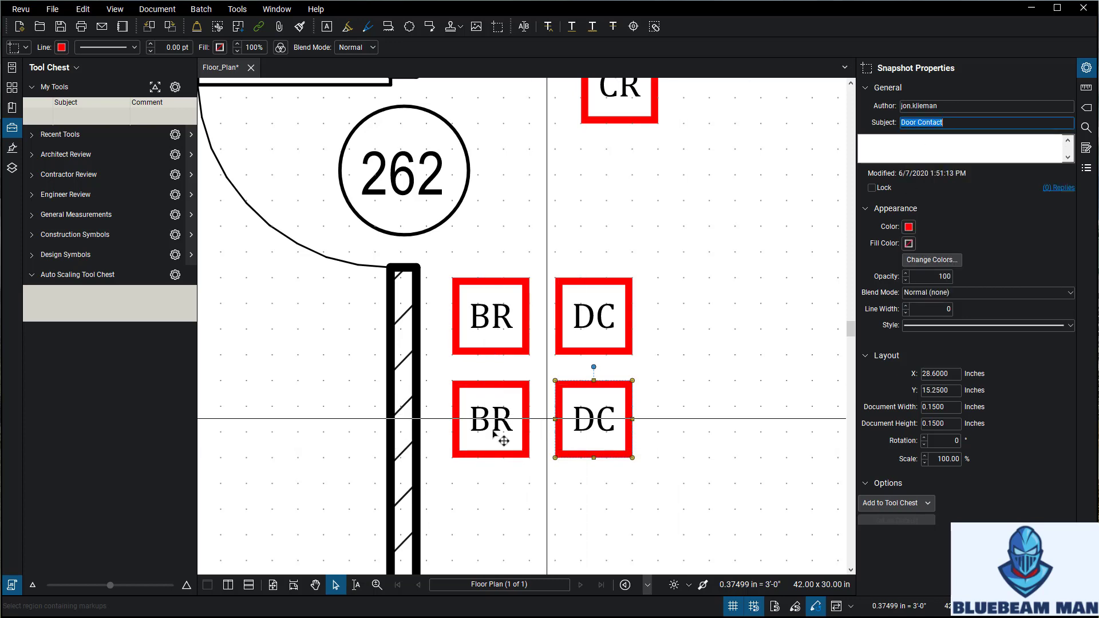
left_click(732, 393)
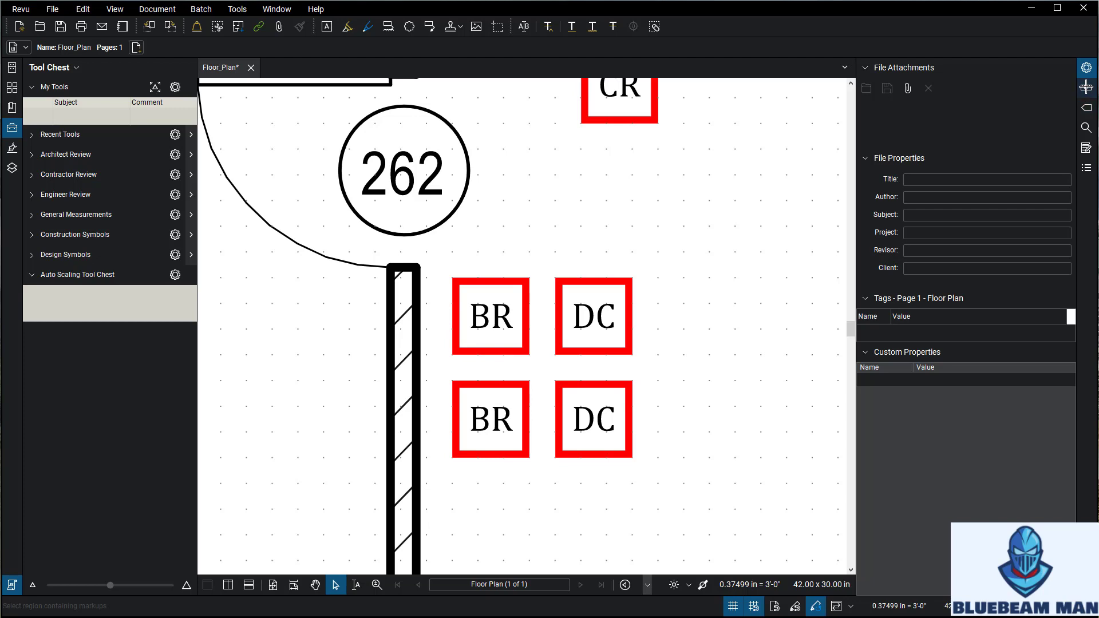
Step: Add the lower BR and DC snapshots together to the Auto Scaling Tool Chest and show that tool set in Detail view
left_click(1085, 87)
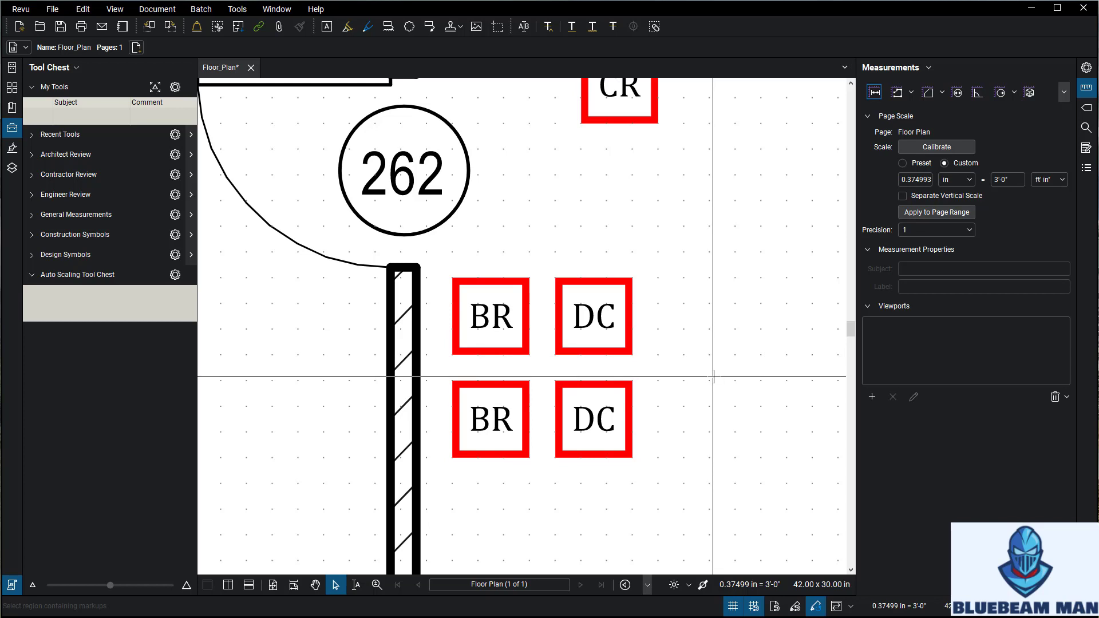
left_click_drag(652, 458, 466, 405)
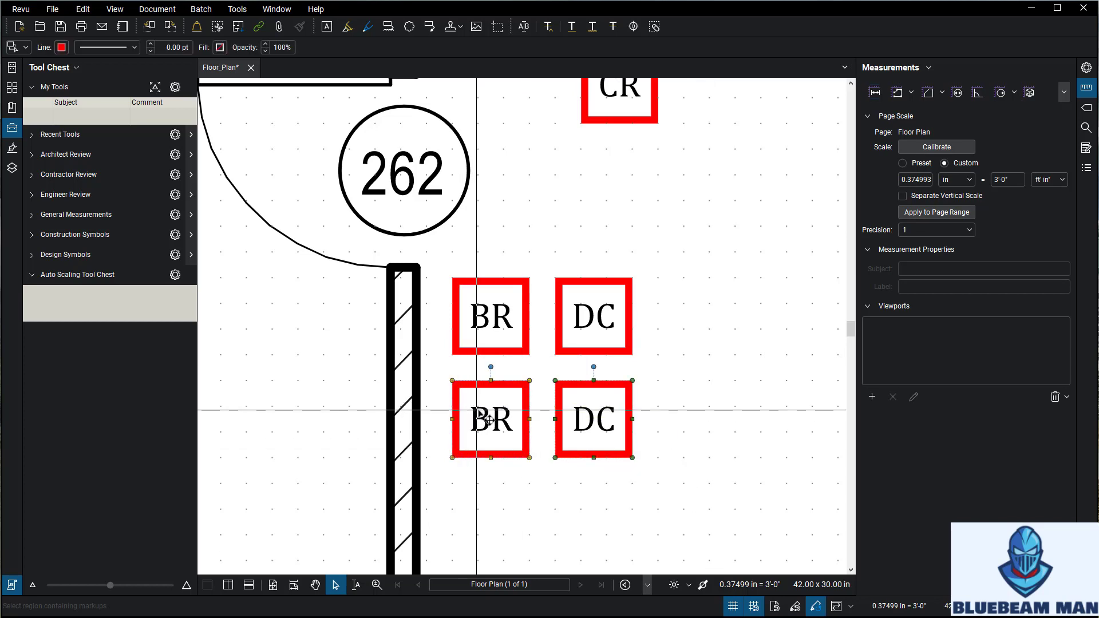
right_click(489, 420)
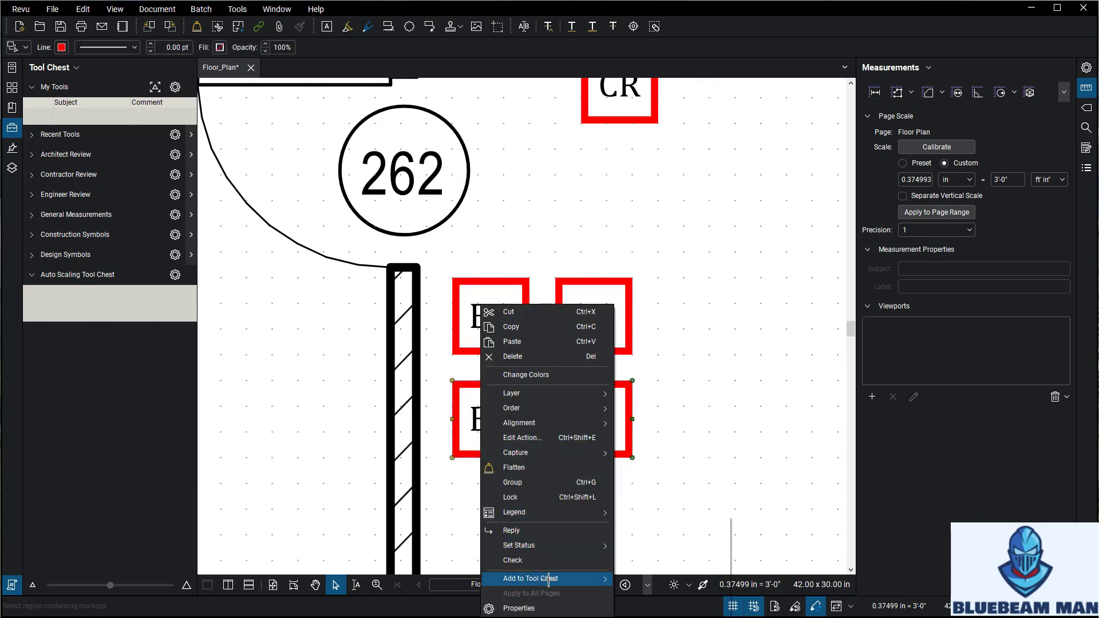
mouse_move(593, 579)
left_click(644, 609)
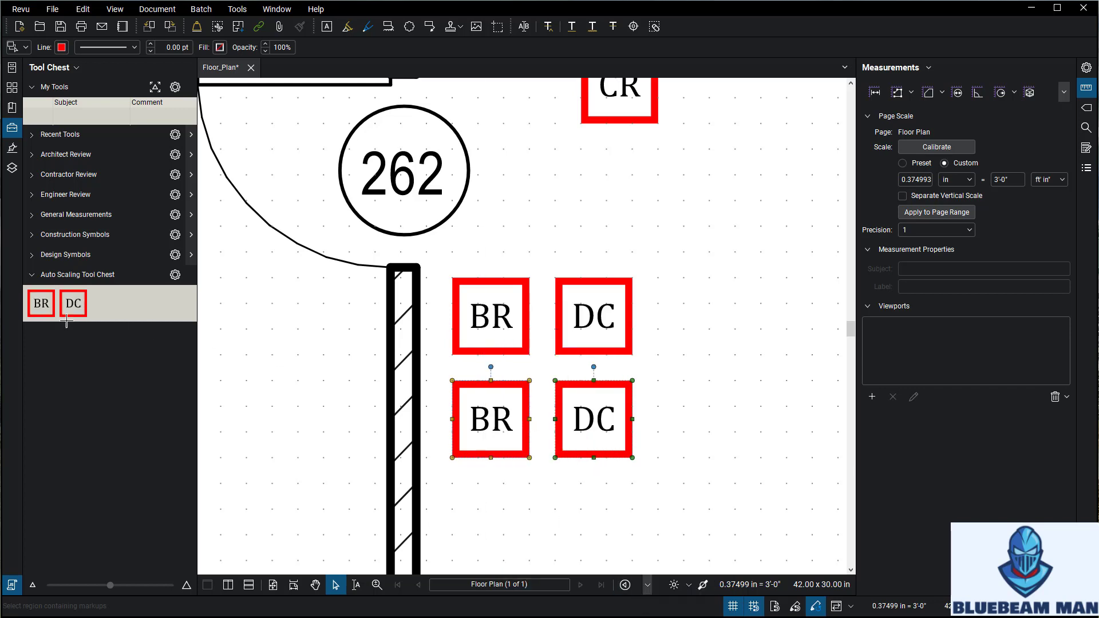
left_click(178, 275)
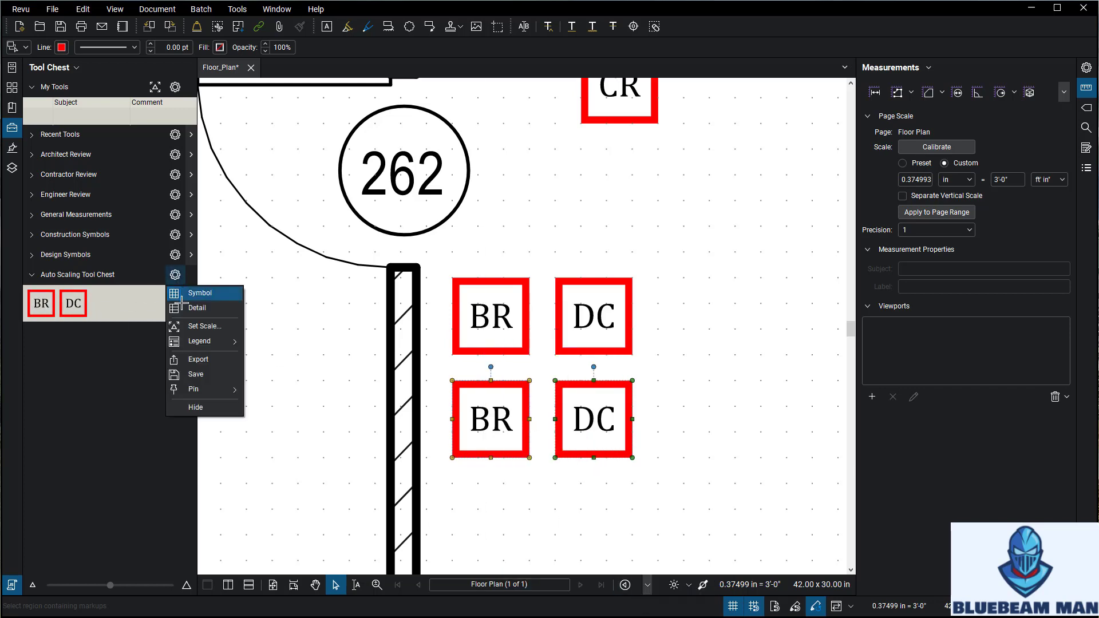
left_click(186, 305)
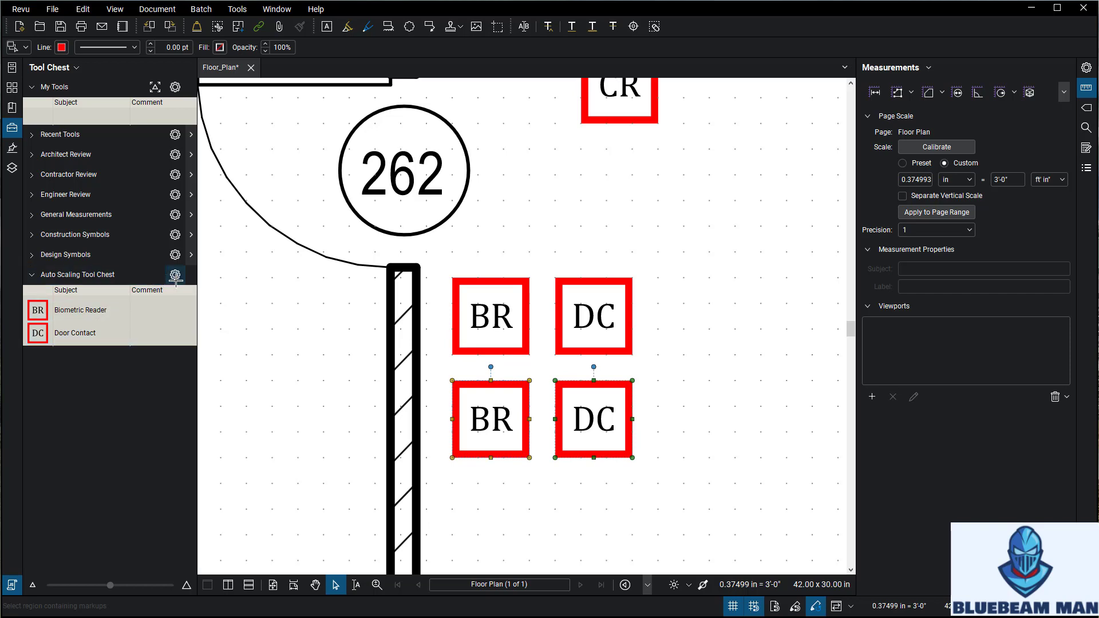
Step: Set the baseline scale of the Auto Scaling Tool Chest by input to the custom scale 0.374993 in = 3'-0"
scroll(286, 326, "down", 5)
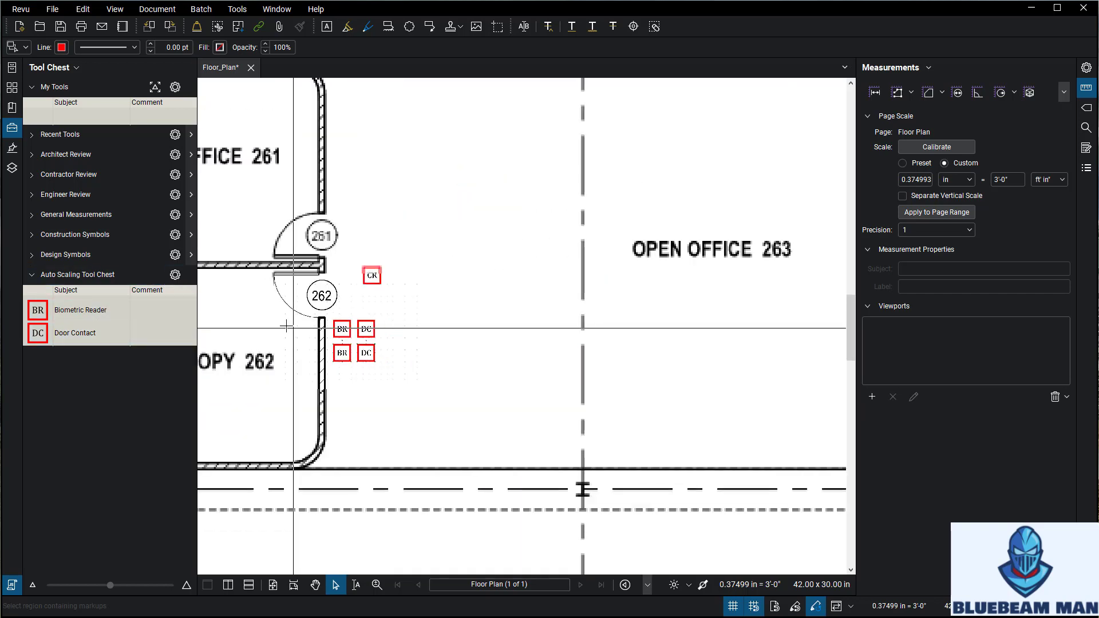
left_click(422, 344)
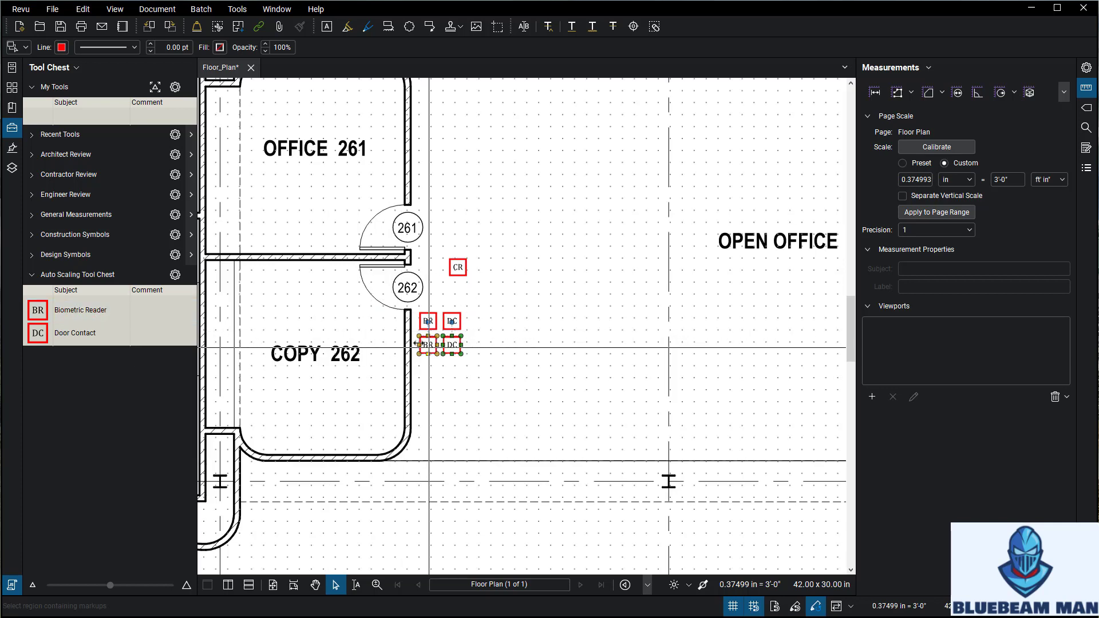
left_click(175, 275)
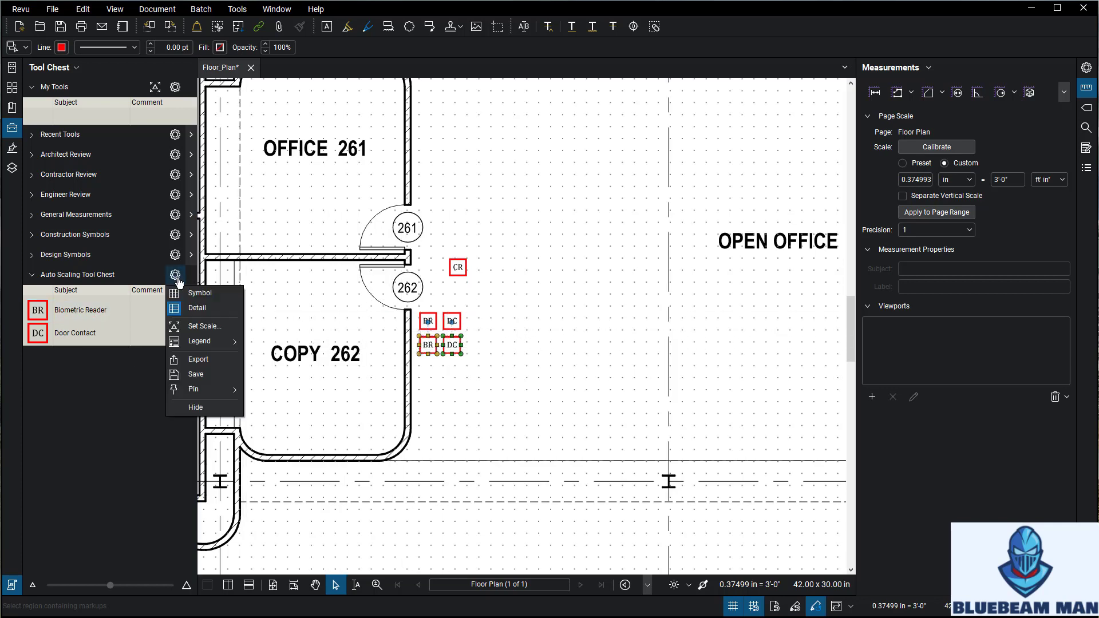
left_click(201, 326)
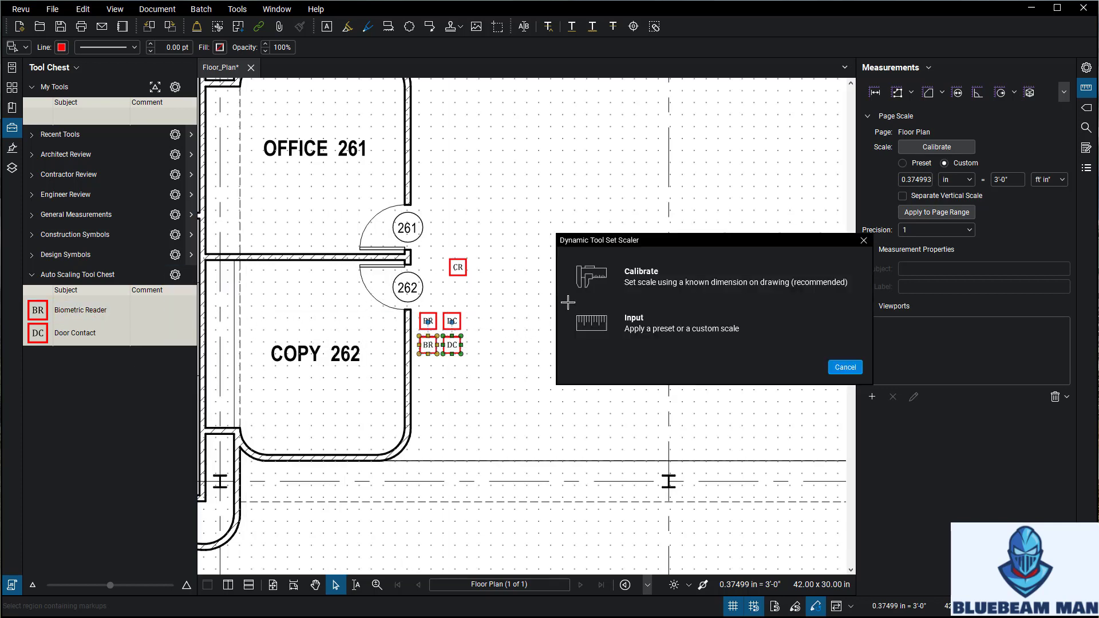
left_click_drag(632, 239, 547, 215)
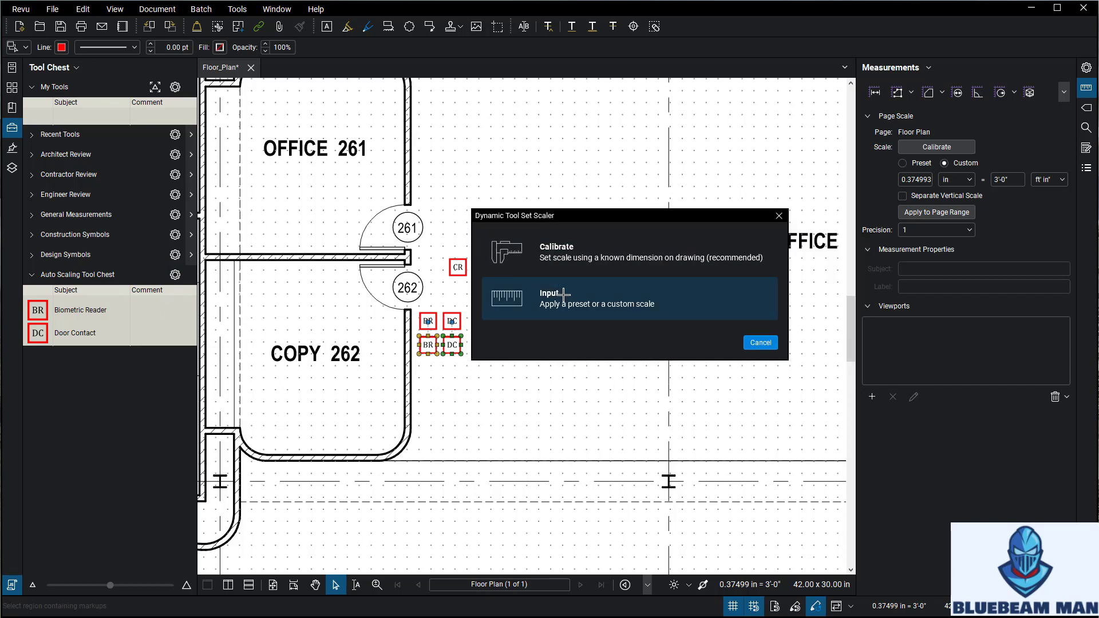
left_click(565, 296)
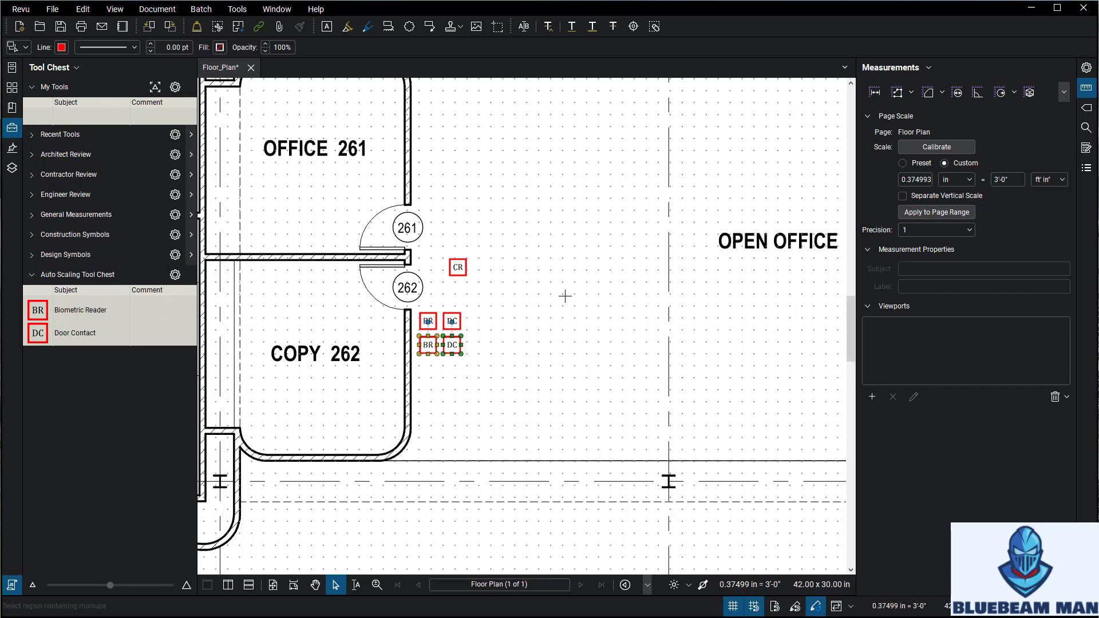
left_click_drag(688, 253, 621, 240)
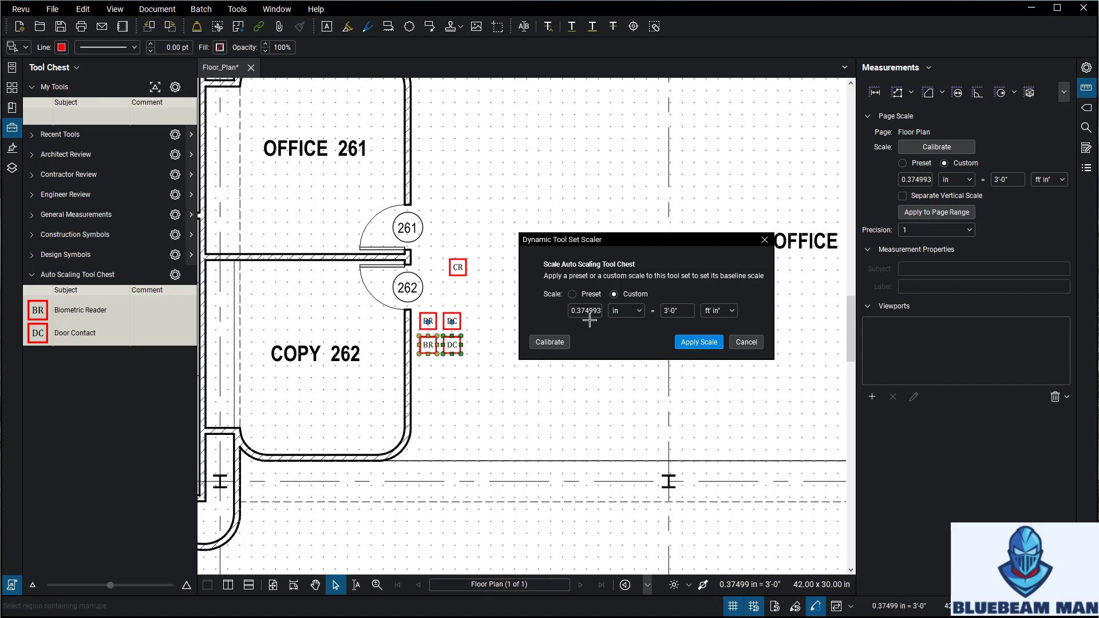
left_click(705, 341)
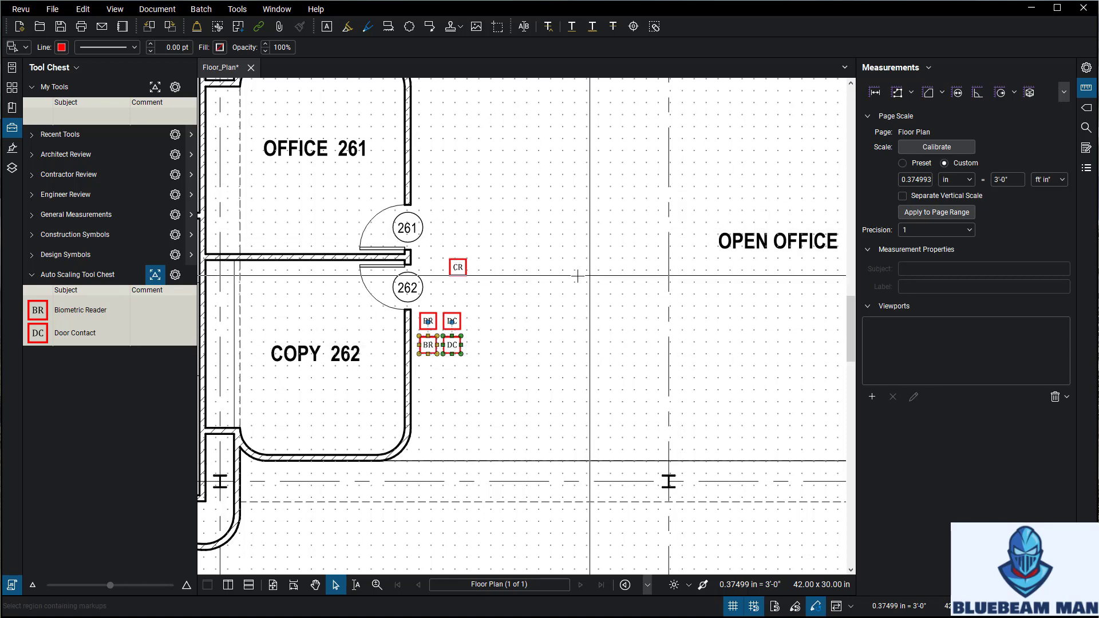
Step: Deselect the snapshots and set the Floor Plan page scale to the preset 1/4" = 1'-0"
key("Escape")
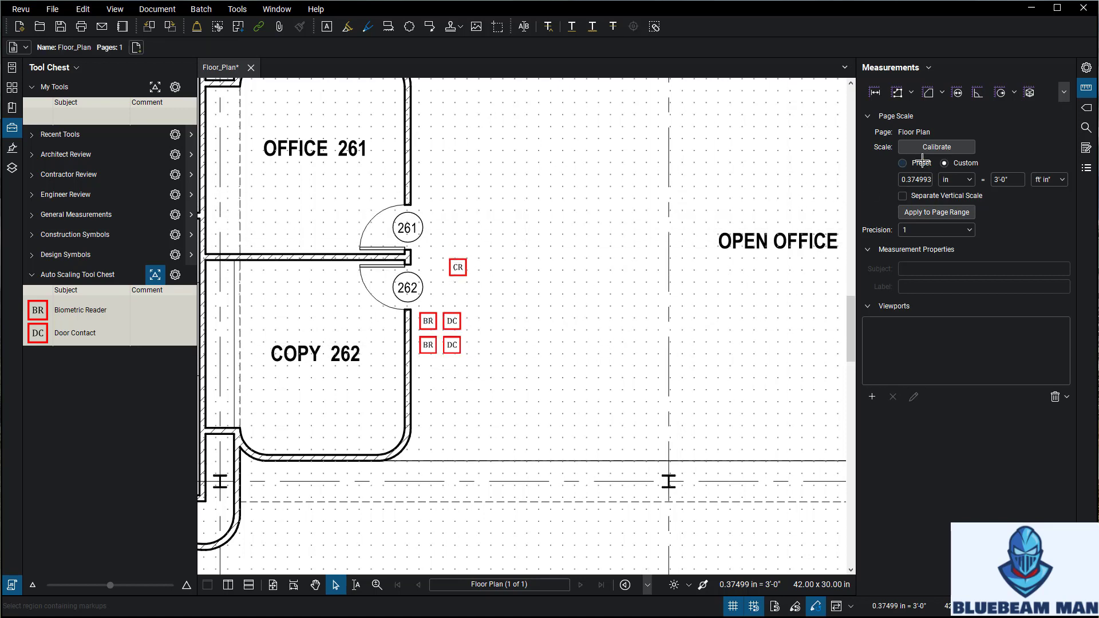
left_click(913, 179)
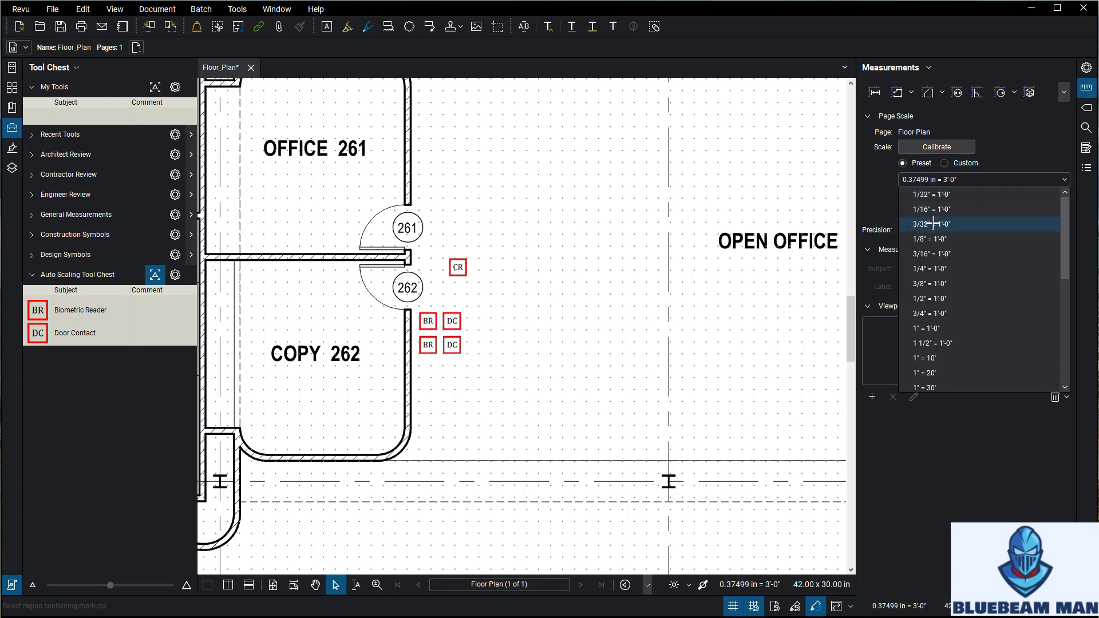
left_click(942, 269)
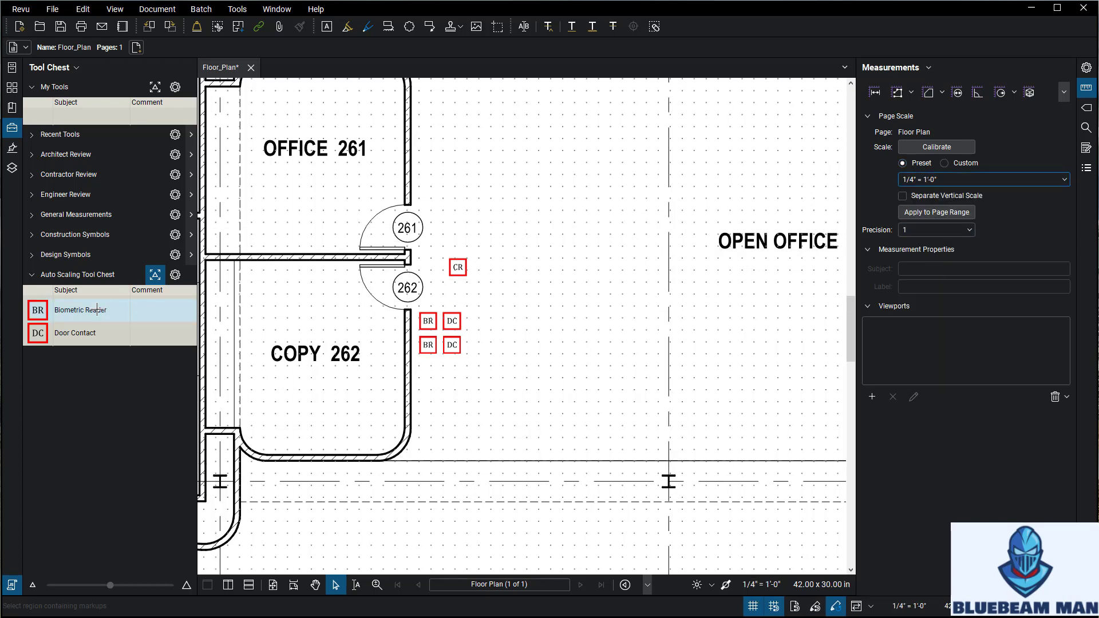
Step: Set the Floor Plan page scale to the preset 1/8" = 1'-0" and compare the Biometric Reader tool's preview with the existing BR symbols
left_click(36, 313)
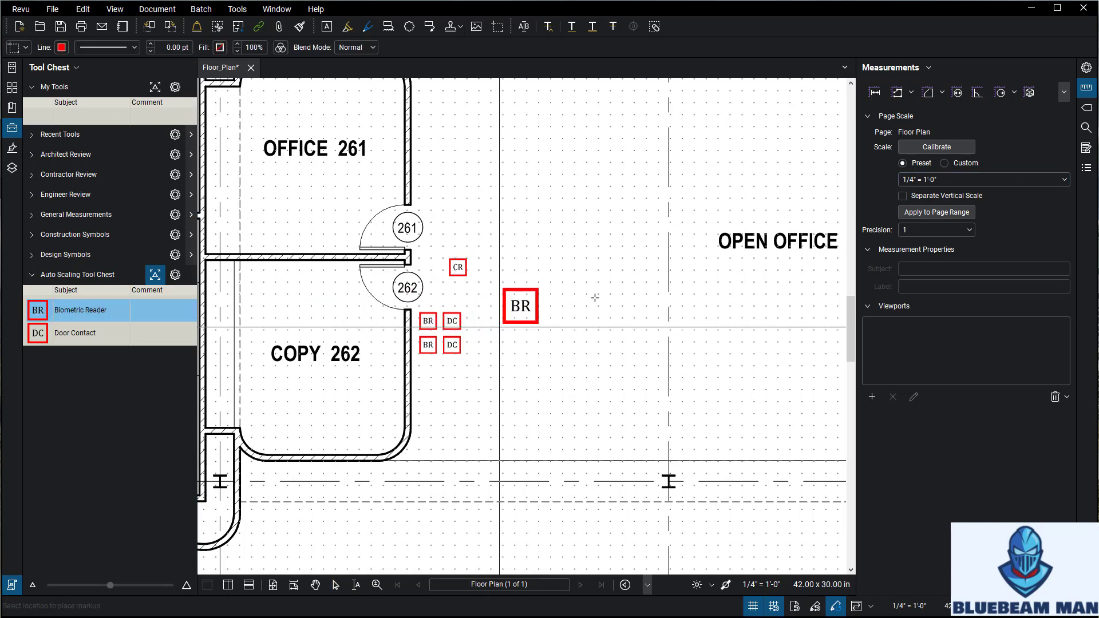
left_click(926, 179)
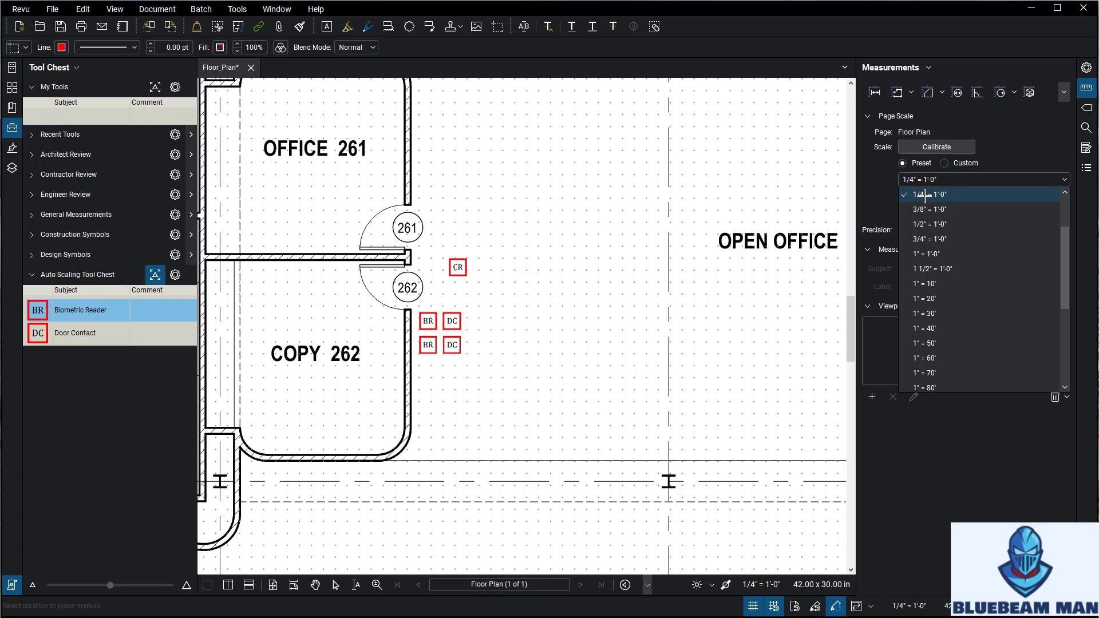
scroll(942, 205, "up", 3)
left_click(938, 239)
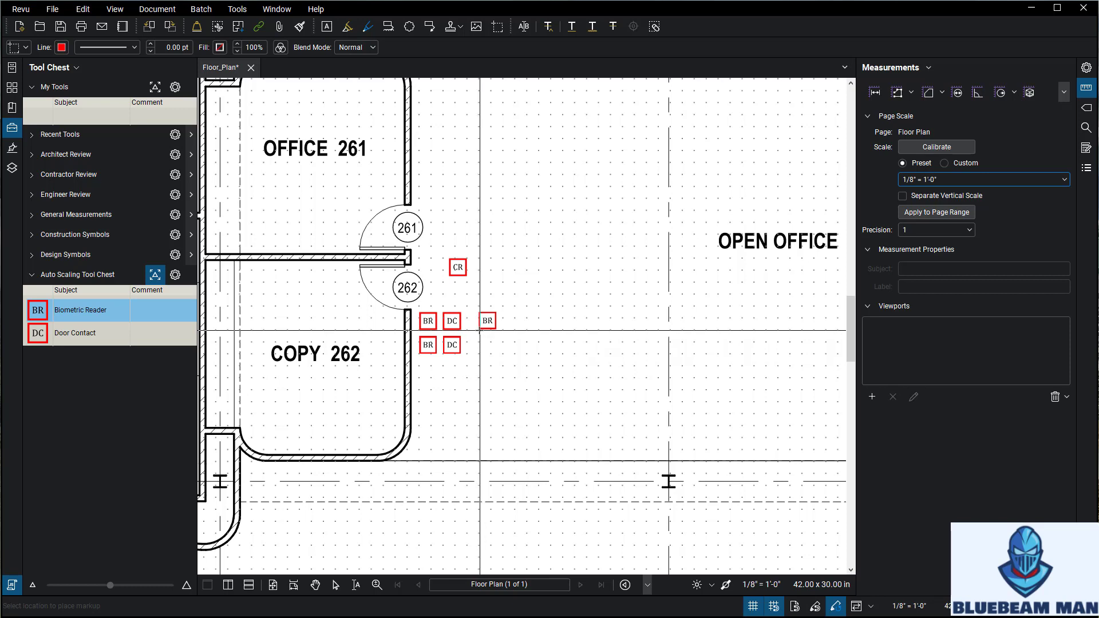
scroll(464, 331, "up", 5)
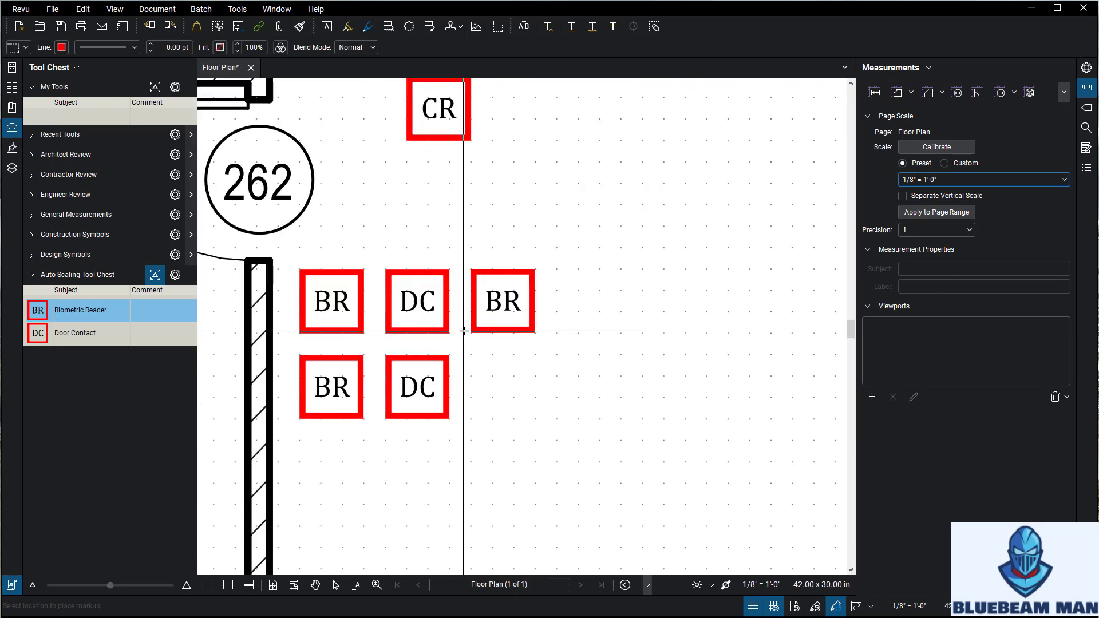
scroll(475, 313, "down", 4)
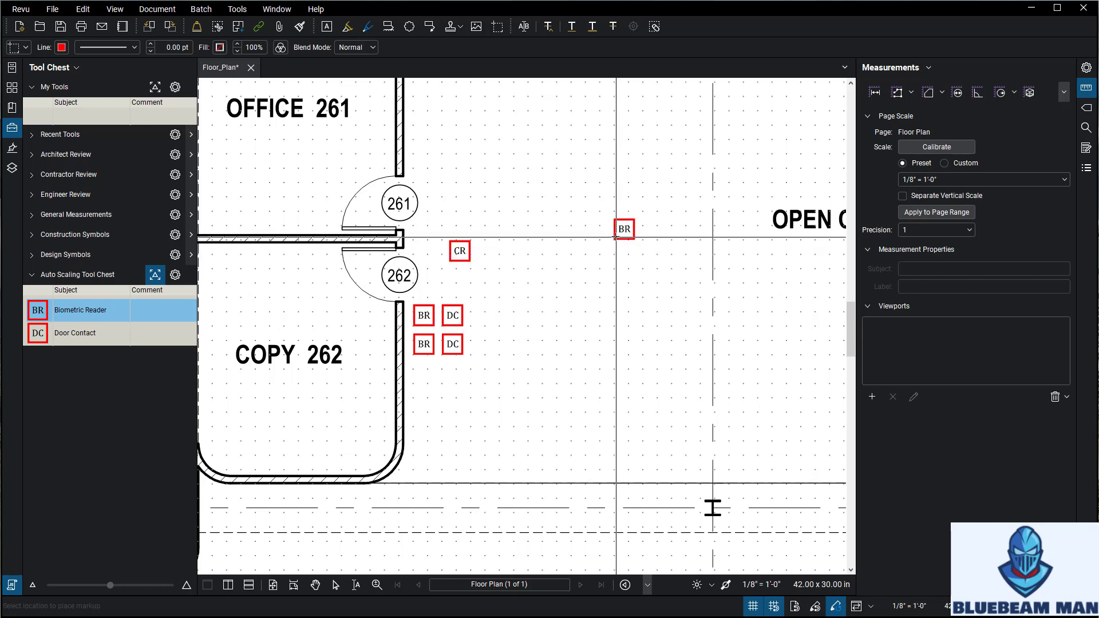
key("Escape")
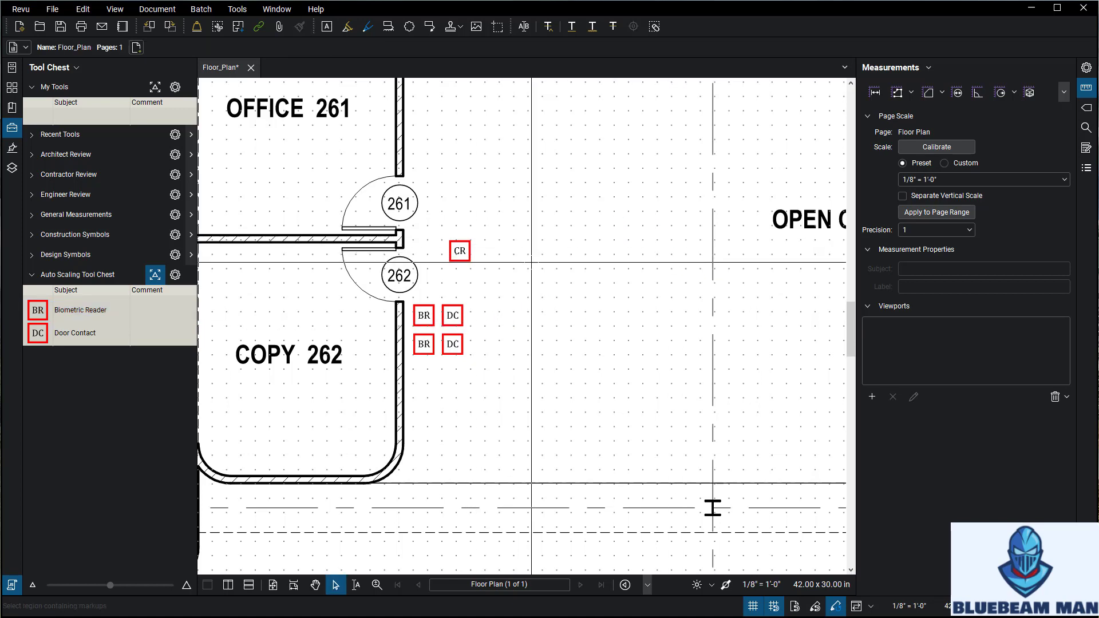
Step: Set the baseline scale of the Auto Scaling Tool Chest to the preset 1/8" = 1'-0"
scroll(520, 252, "down", 2)
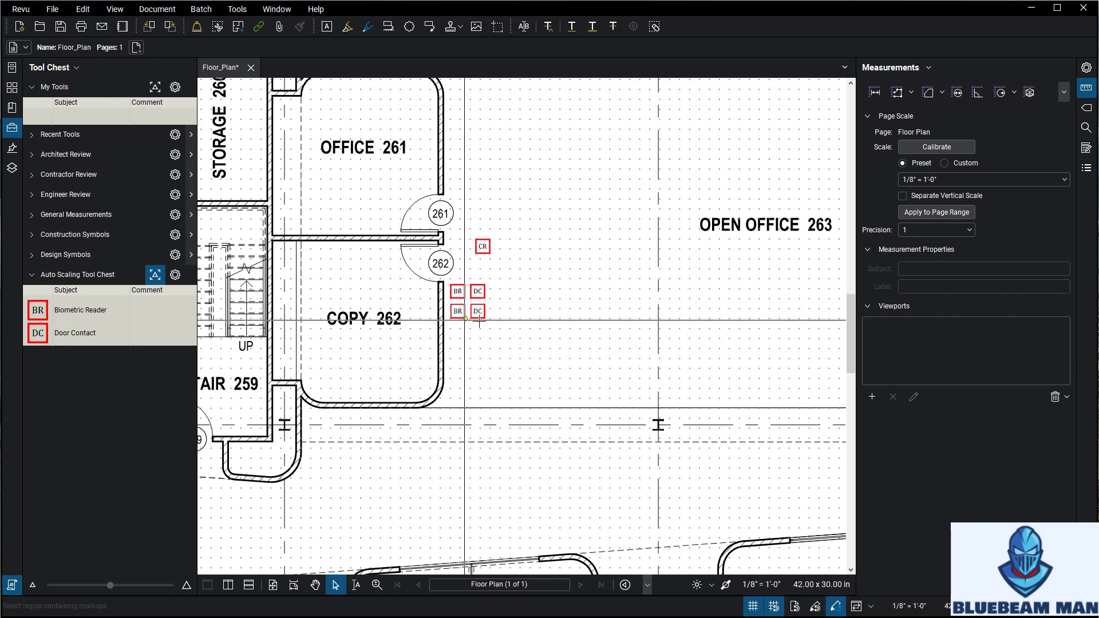
left_click(175, 276)
key("Escape")
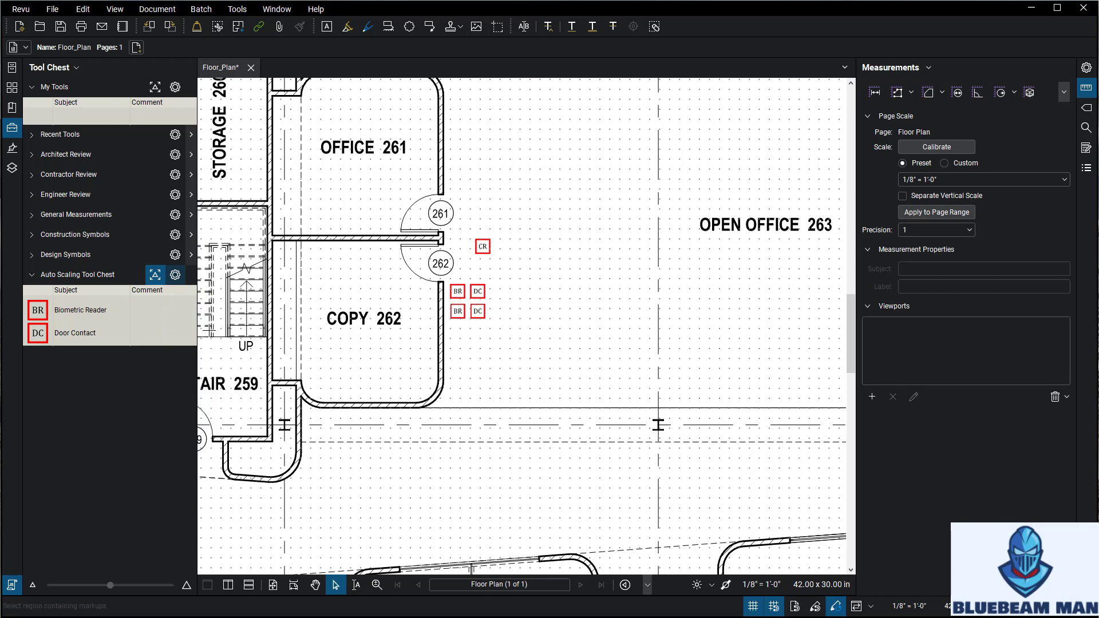
left_click(676, 324)
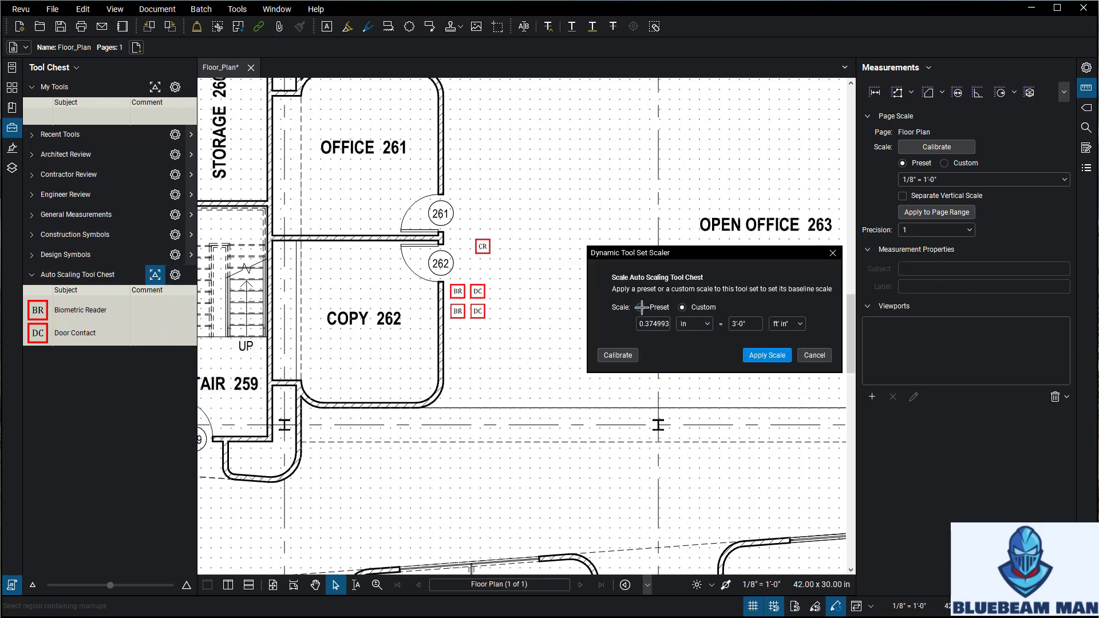
left_click(661, 323)
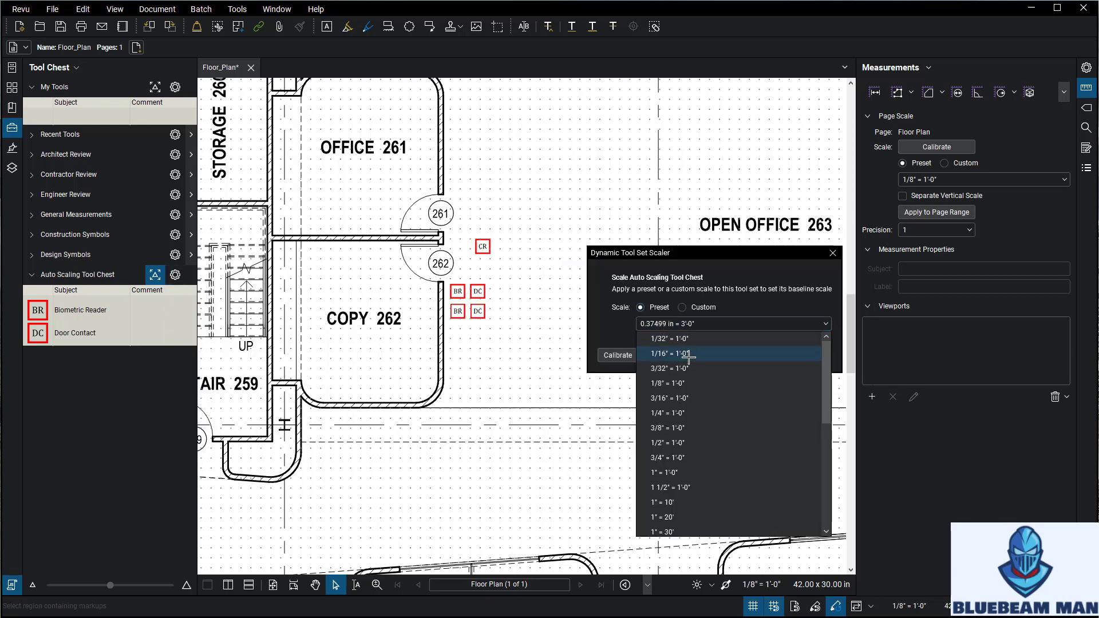
left_click(706, 383)
left_click(762, 355)
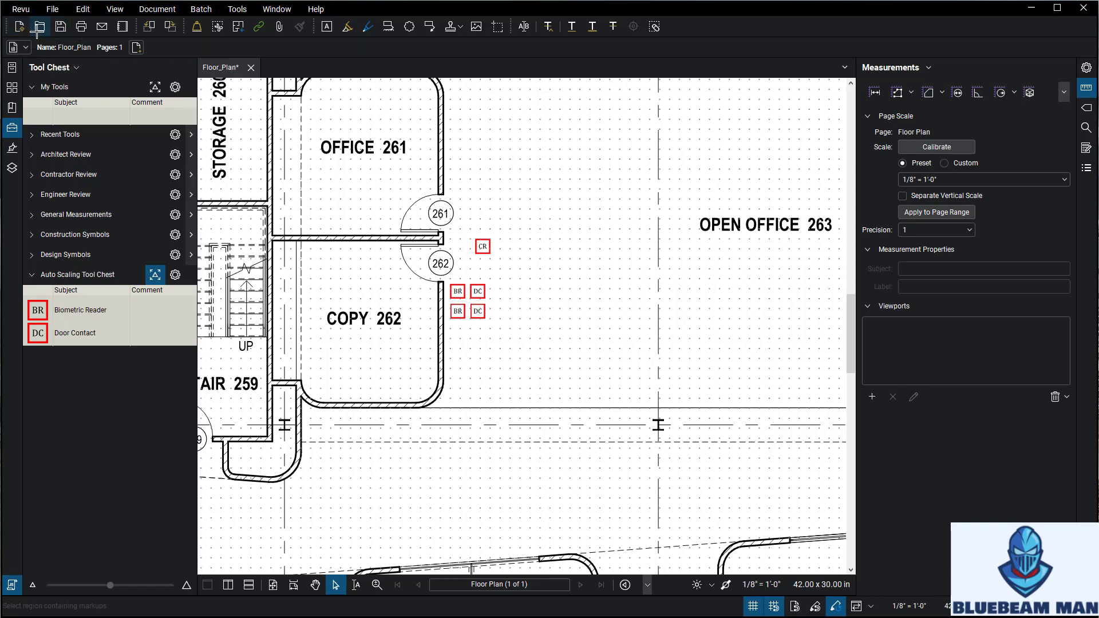
Step: Create a new one-page blank document, 8.5 x 11 inches in portrait orientation, and show its upper-left corner
left_click(21, 26)
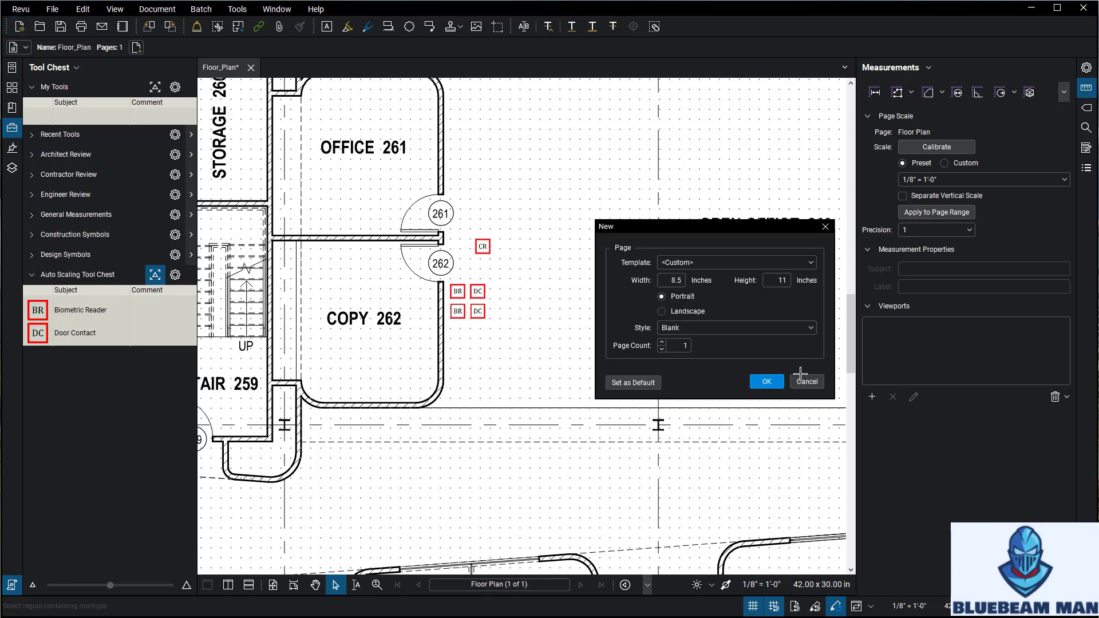
left_click(767, 382)
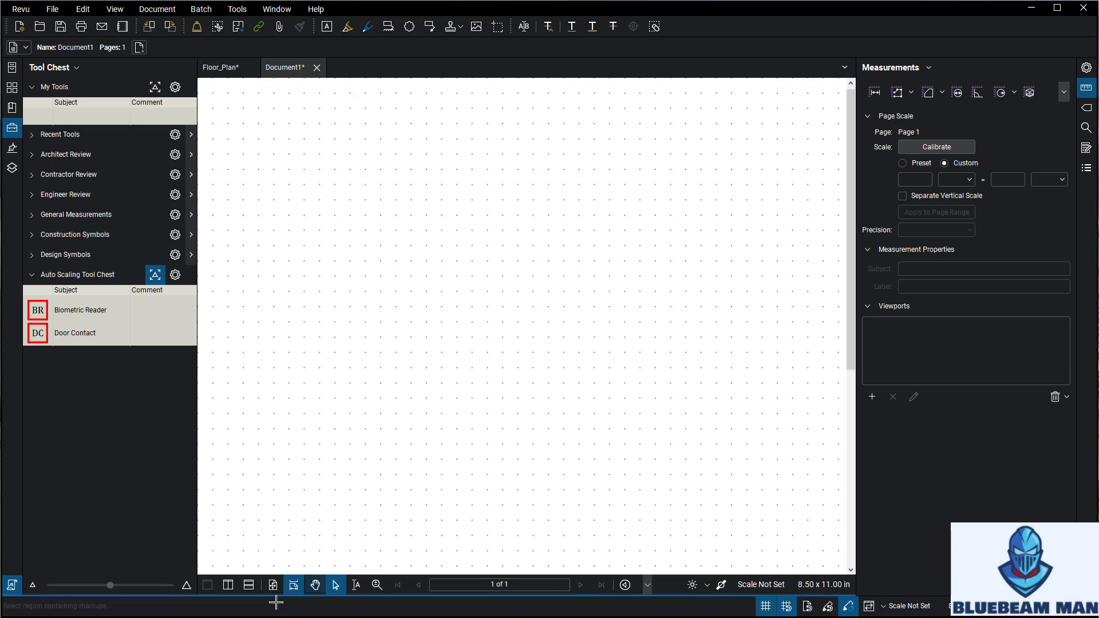
left_click(272, 584)
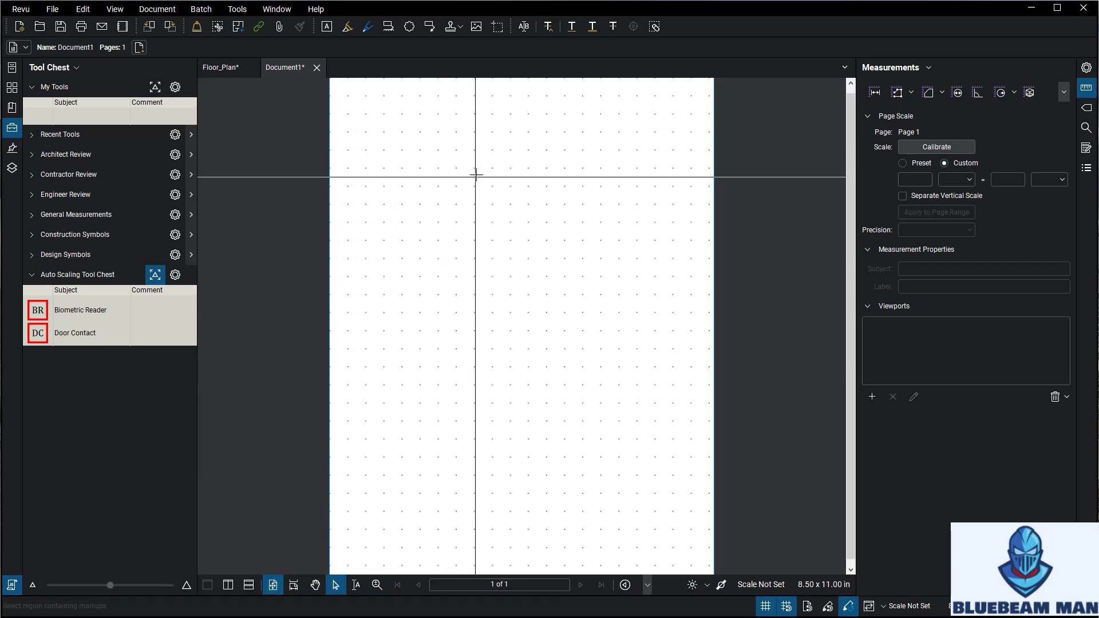
scroll(544, 309, "up", 3)
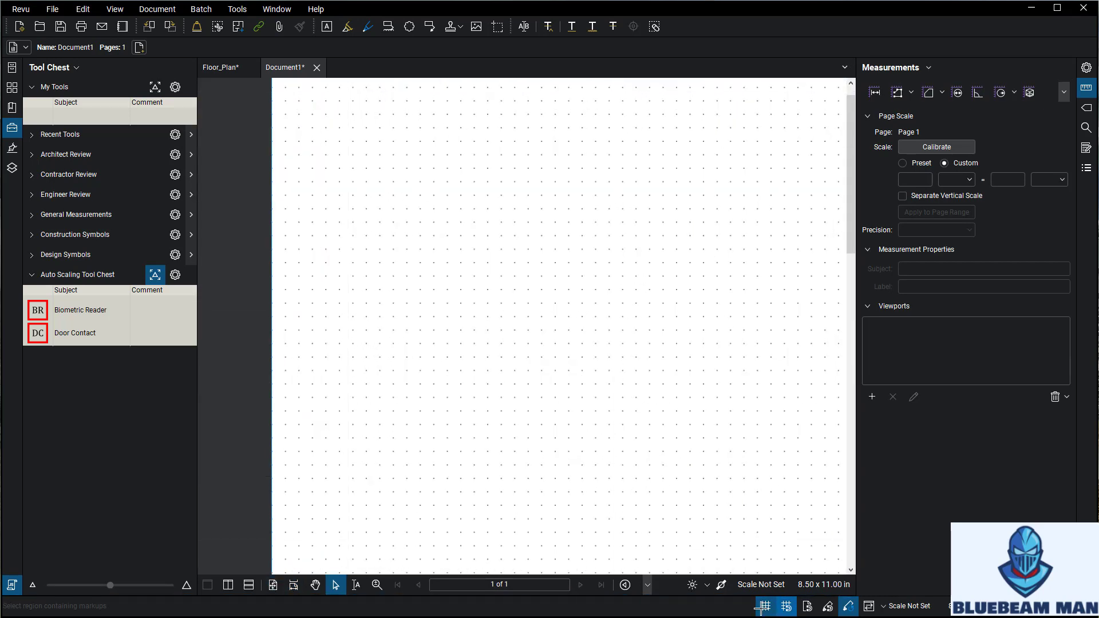
scroll(338, 172, "up", 2)
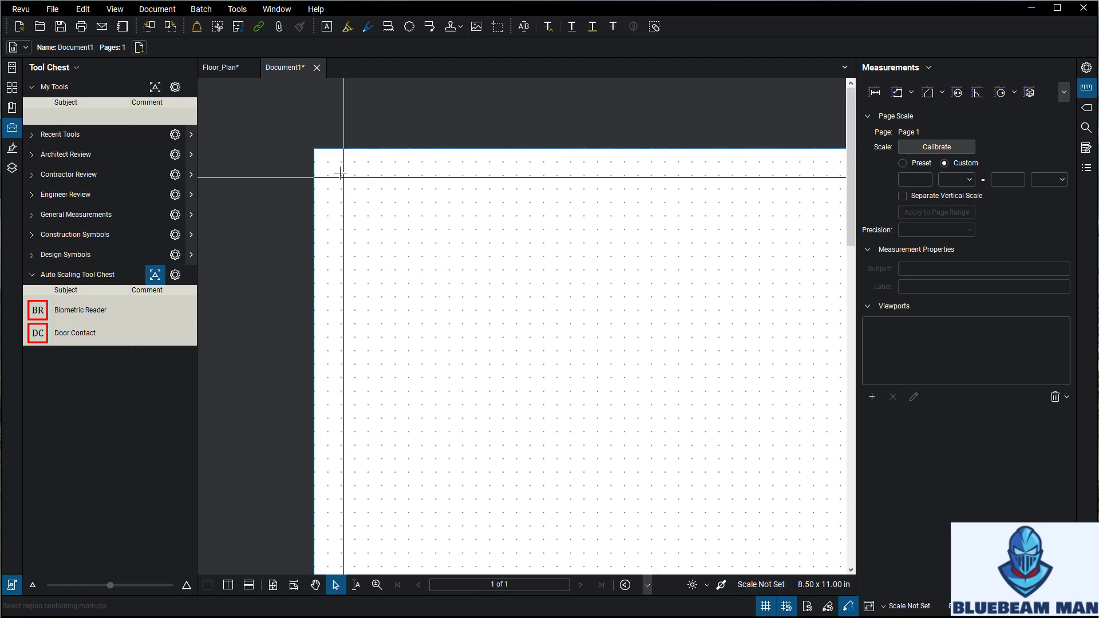
Step: Examine the Grid & Snap preferences for the grid spacing and close them without changes
left_click(22, 9)
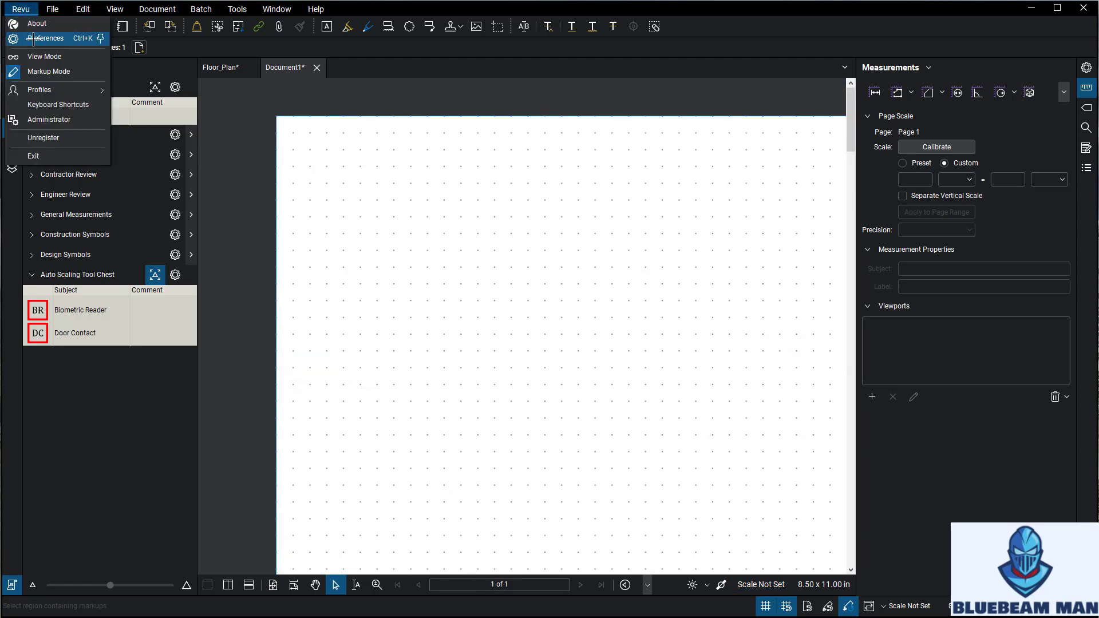
left_click(34, 37)
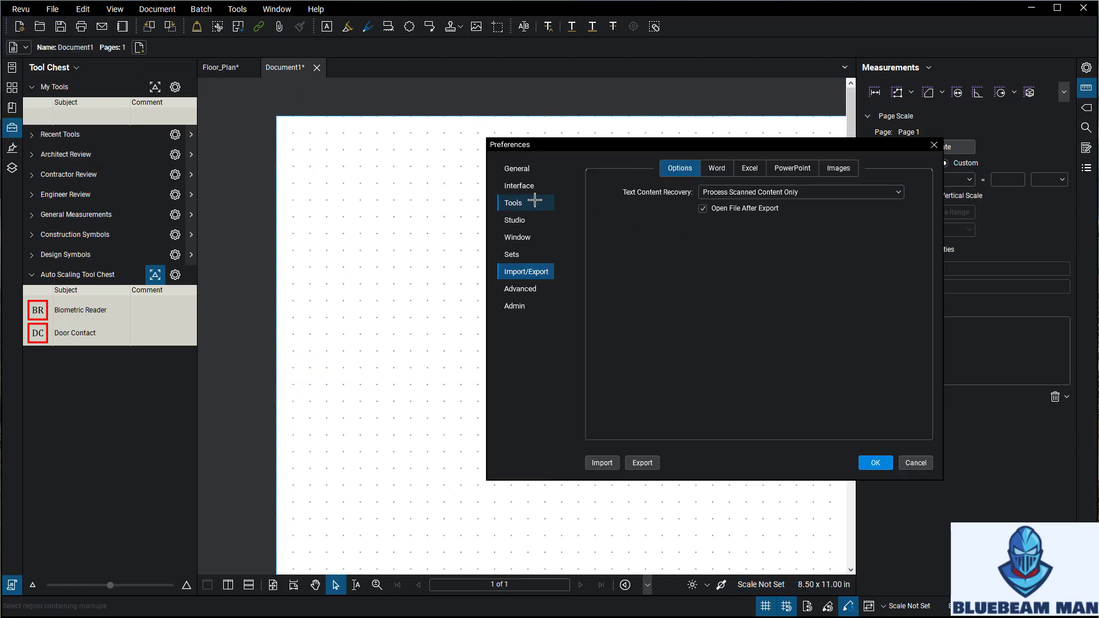
left_click(518, 169)
left_click(824, 169)
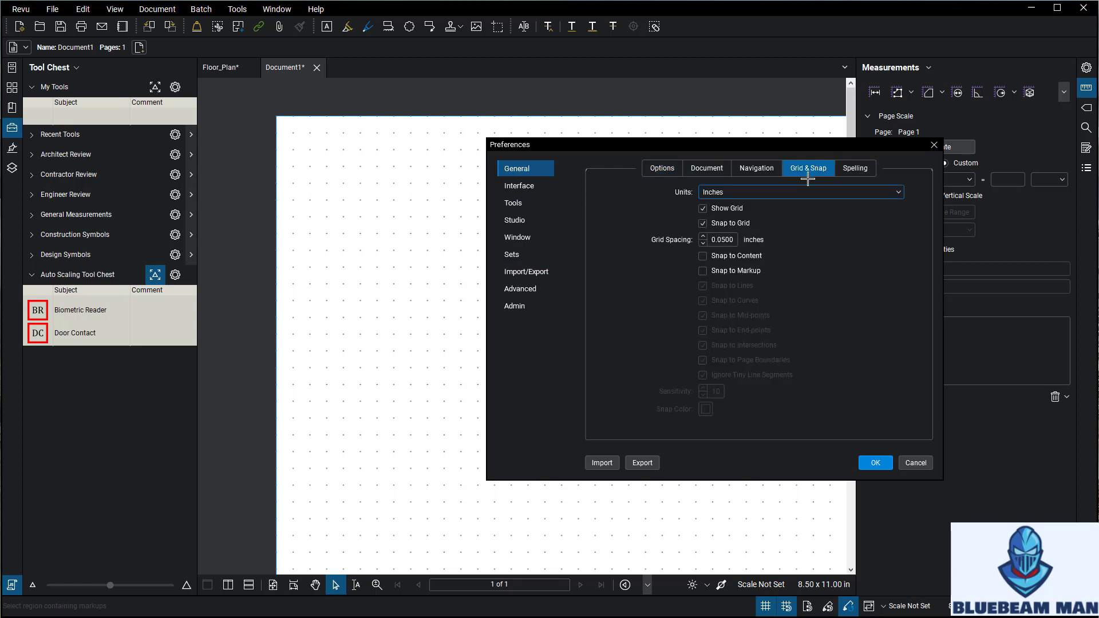
left_click(915, 463)
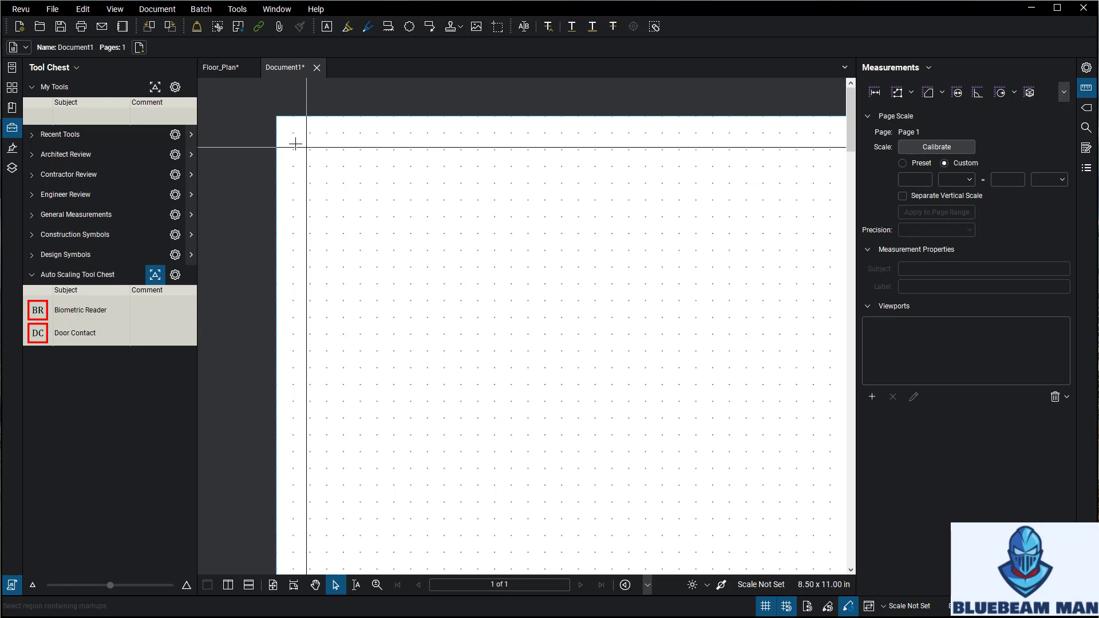
Step: Place a Biometric Reader near the new page's upper-left corner, setting the page scale to the preset 1/8" = 1'-0" when asked
scroll(303, 140, "up", 3)
scroll(309, 139, "down", 3)
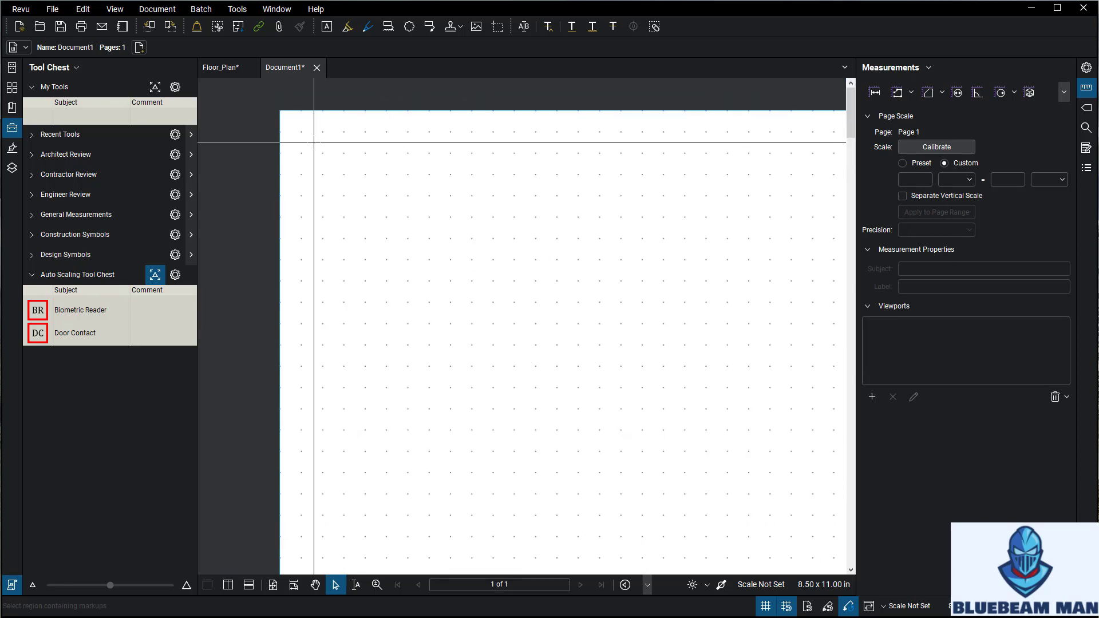
left_click(109, 317)
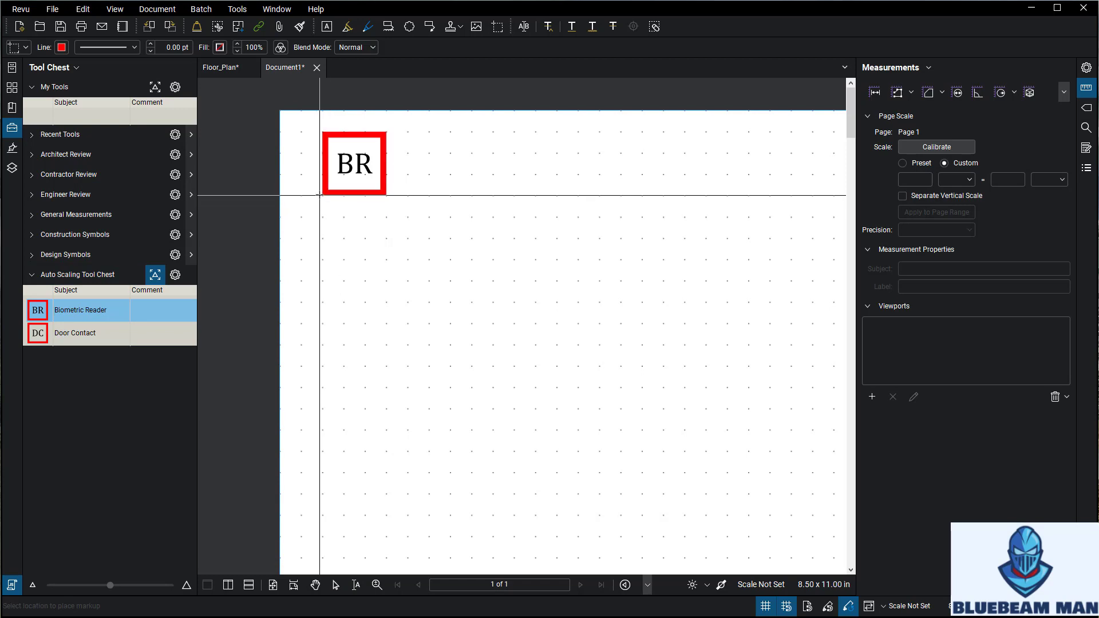
left_click(324, 194)
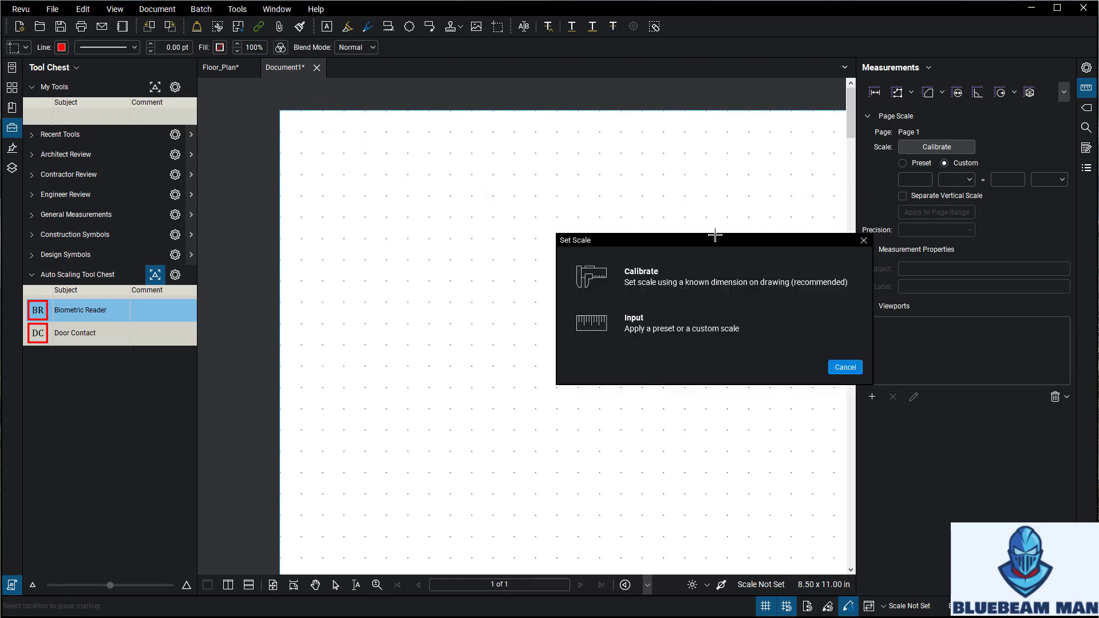
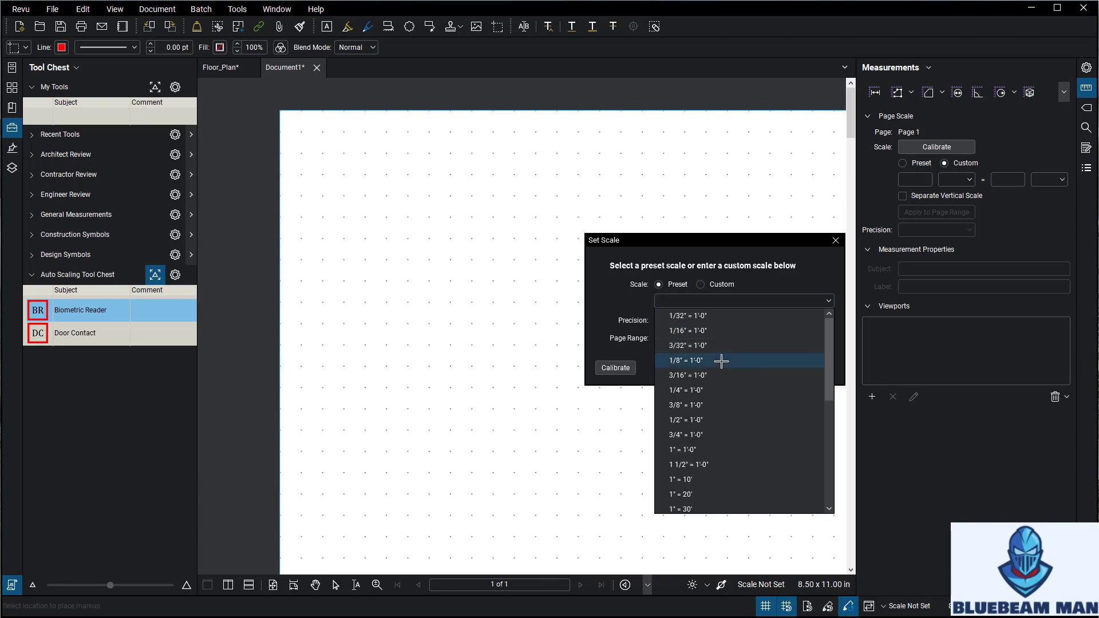
left_click(720, 359)
left_click(757, 370)
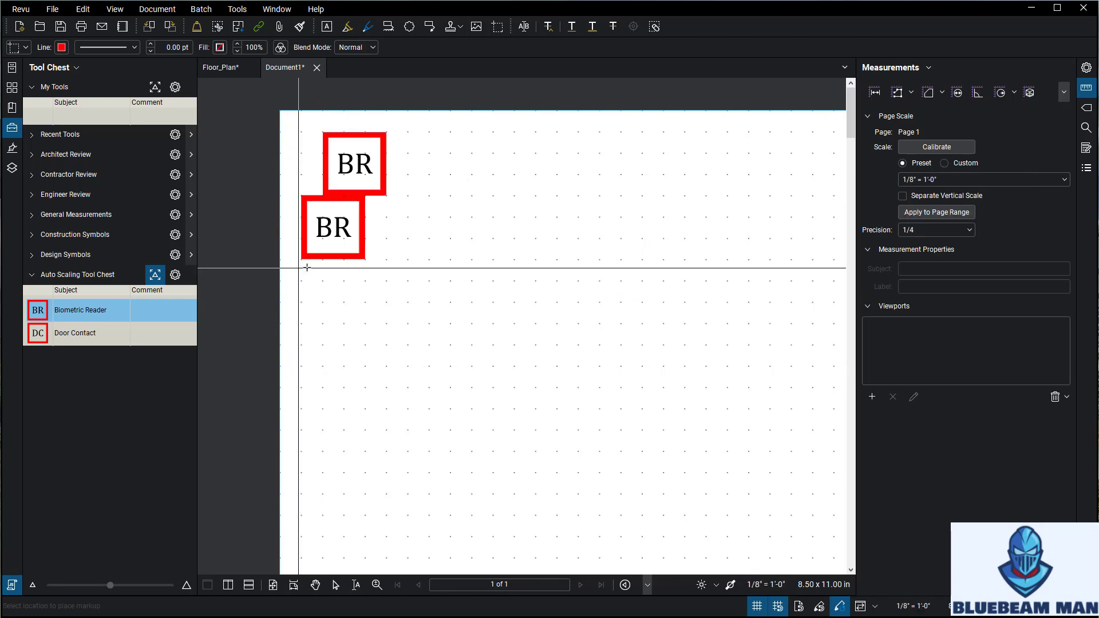
key("Escape")
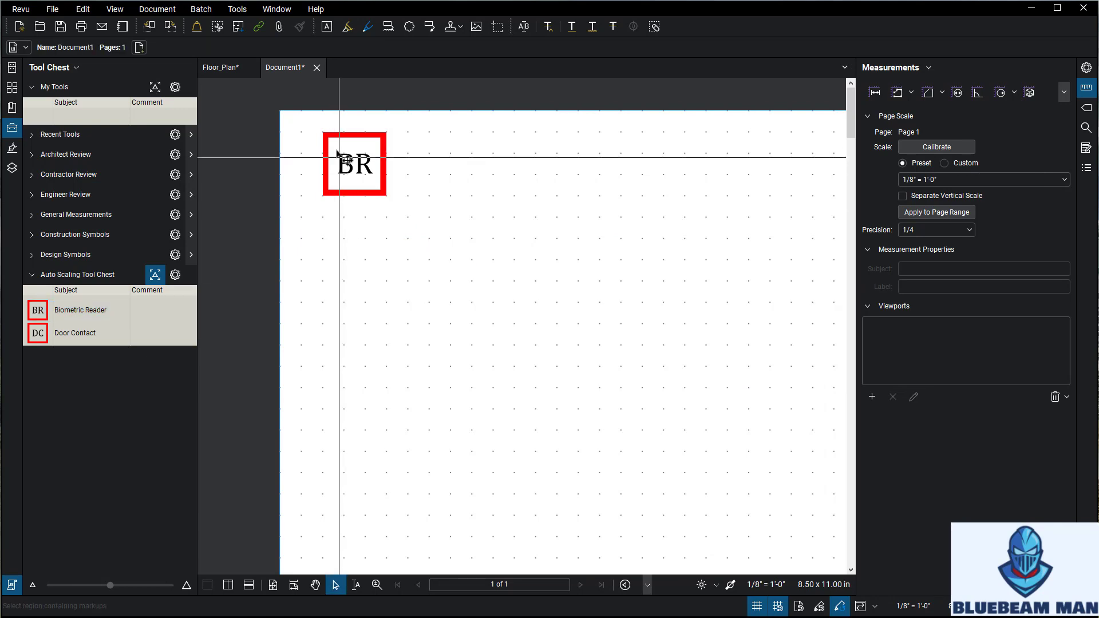
Step: Copy the upper BR and DC symbols from Floor_Plan into Document1
left_click(224, 69)
scroll(451, 275, "up", 3)
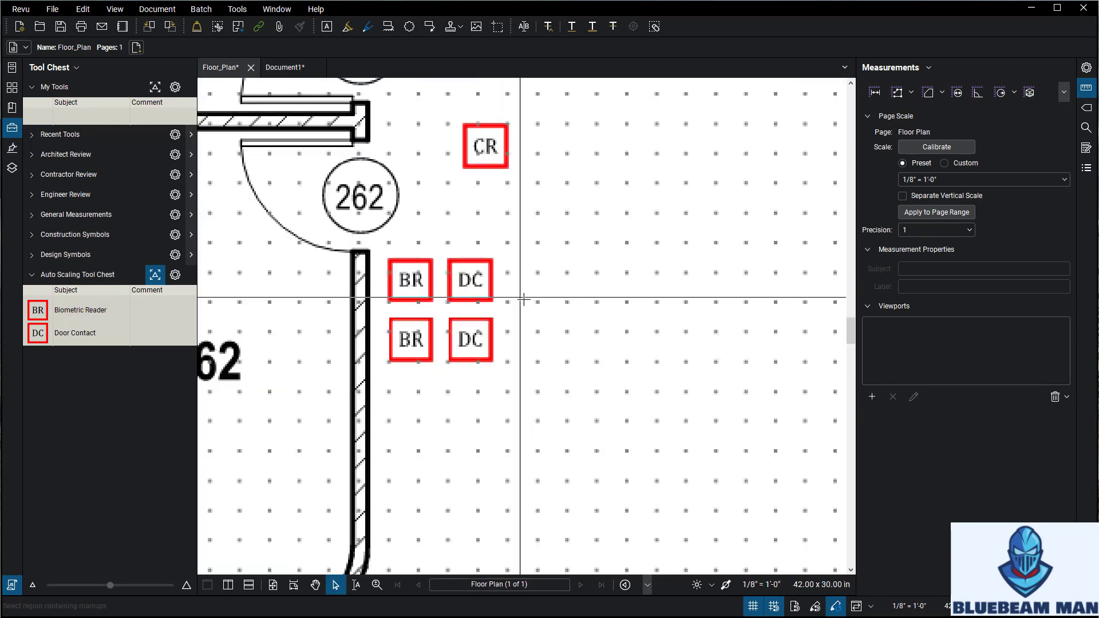
left_click_drag(451, 275, 363, 249)
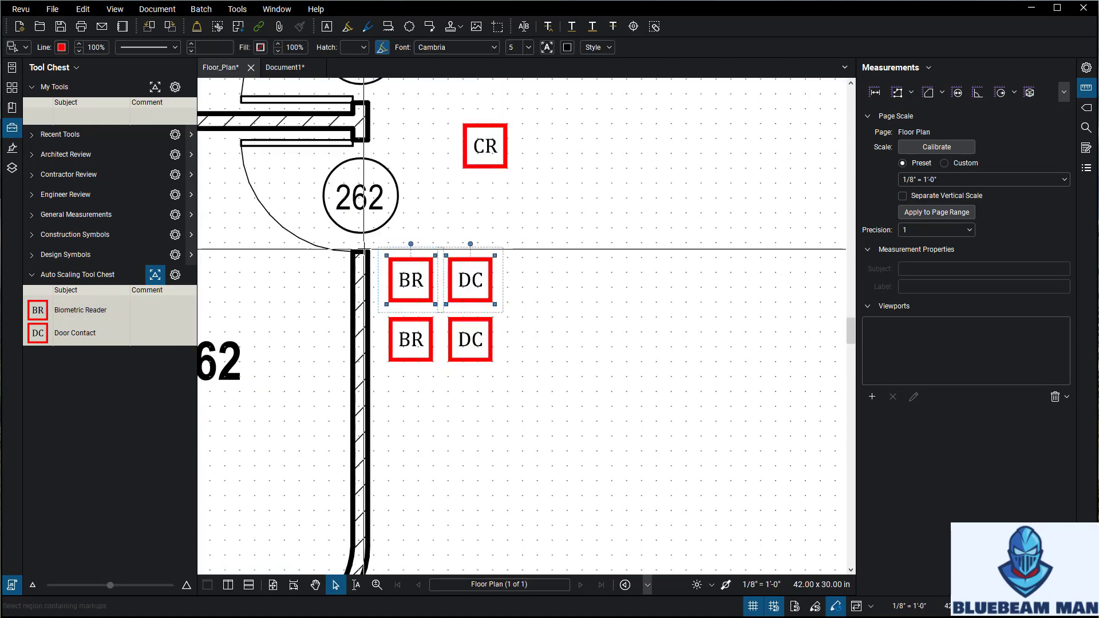
left_click(284, 67)
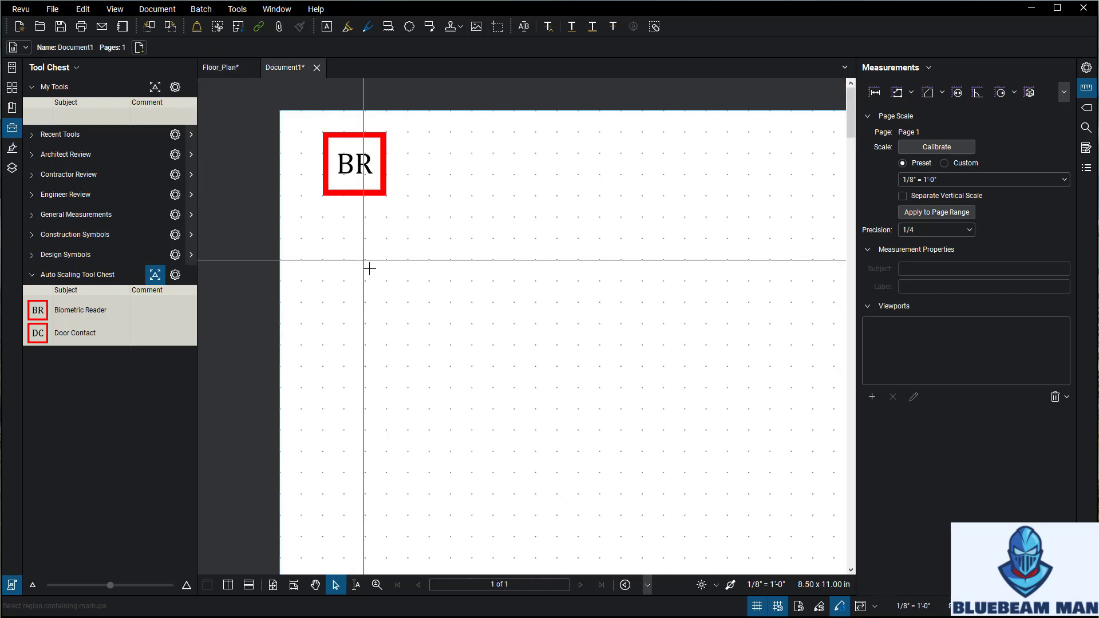
key("ctrl+v")
left_click(380, 223)
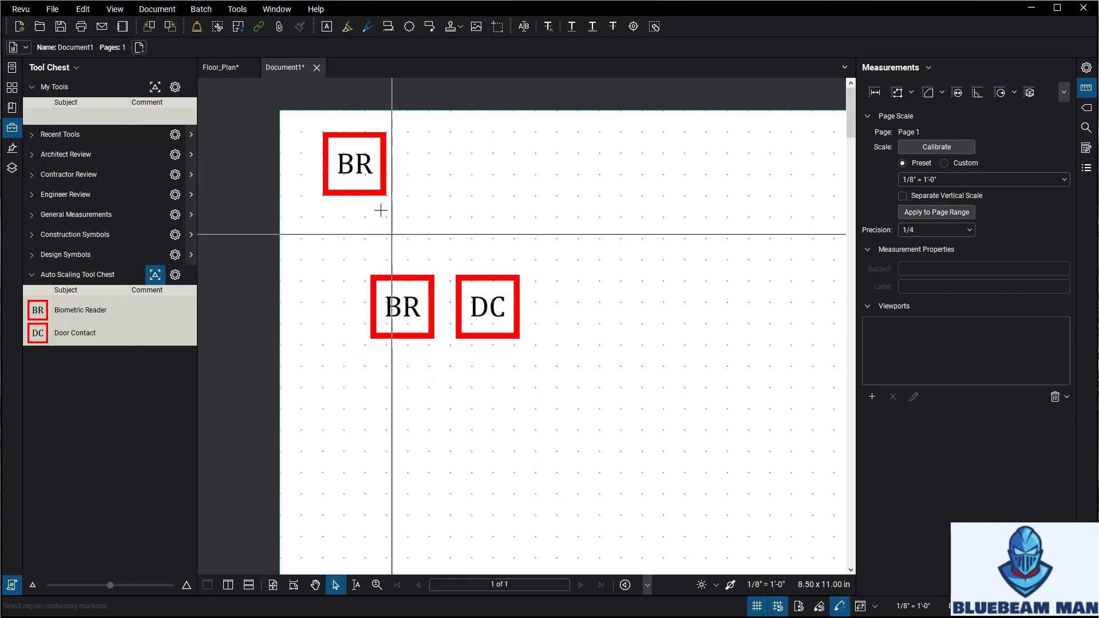
Step: Arrange the symbols with the placed Biometric Reader to the right of the pasted BR and the pasted DC directly below the pasted BR
left_click_drag(366, 180, 537, 201)
left_click_drag(402, 309, 351, 193)
left_click_drag(515, 203, 435, 196)
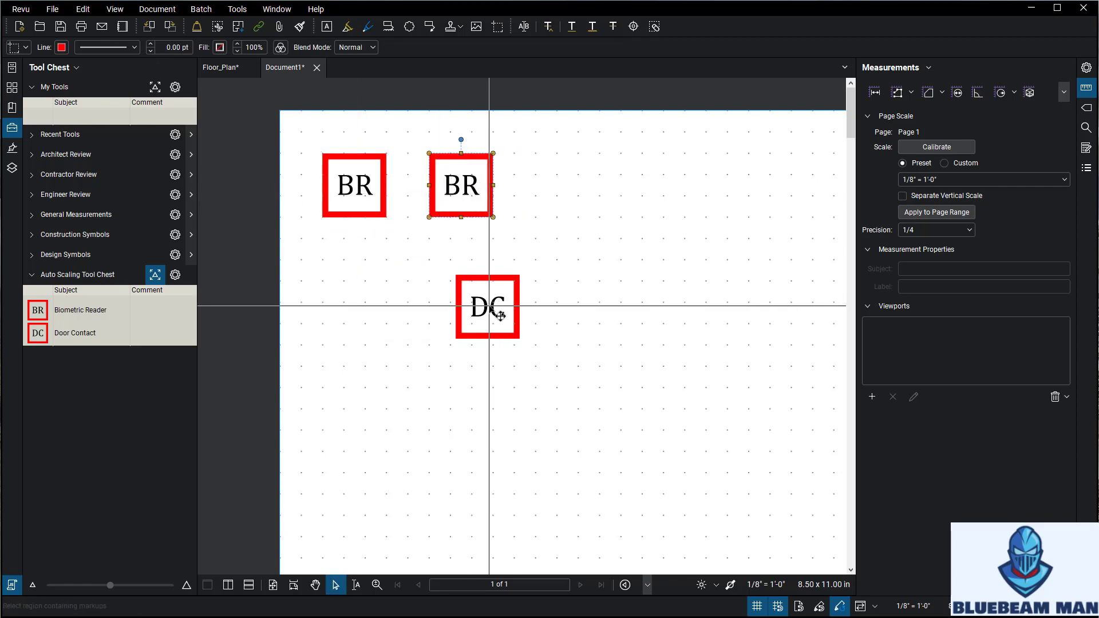
left_click_drag(486, 307, 366, 269)
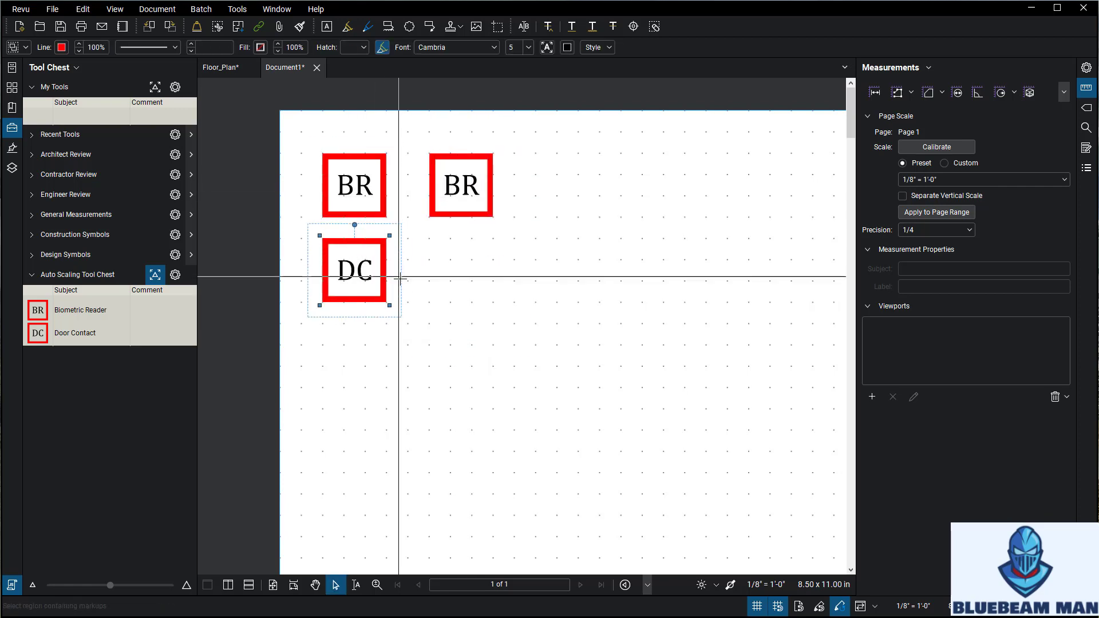
Step: Place a Door Contact from the Auto Scaling Tool Chest below the right-hand BR and select the pasted DC for comparison
left_click(73, 338)
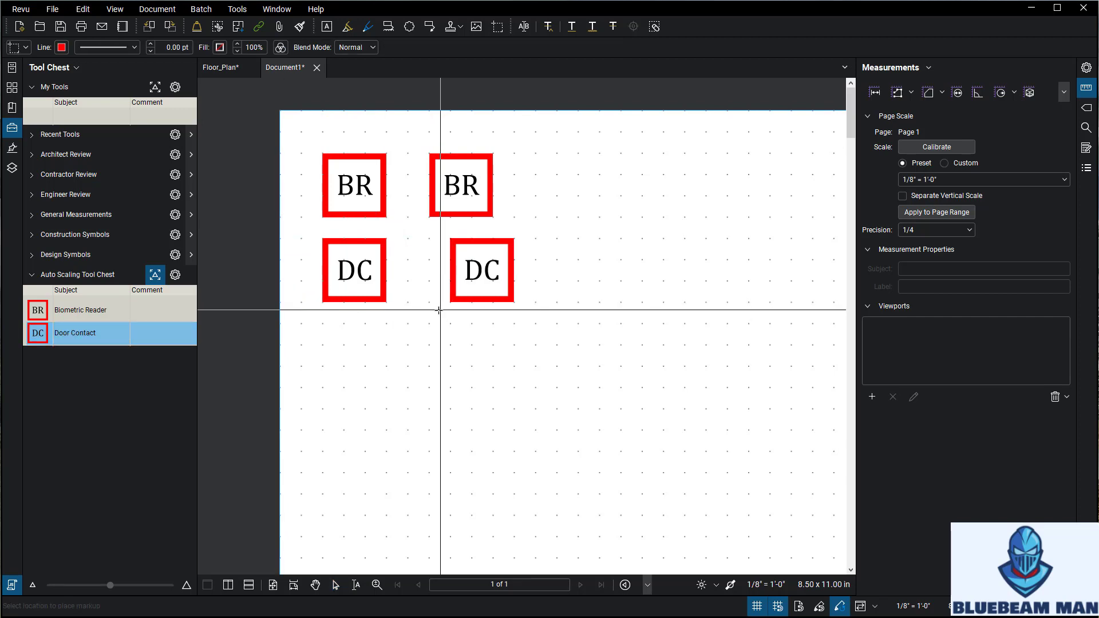
left_click(461, 270)
left_click(354, 276)
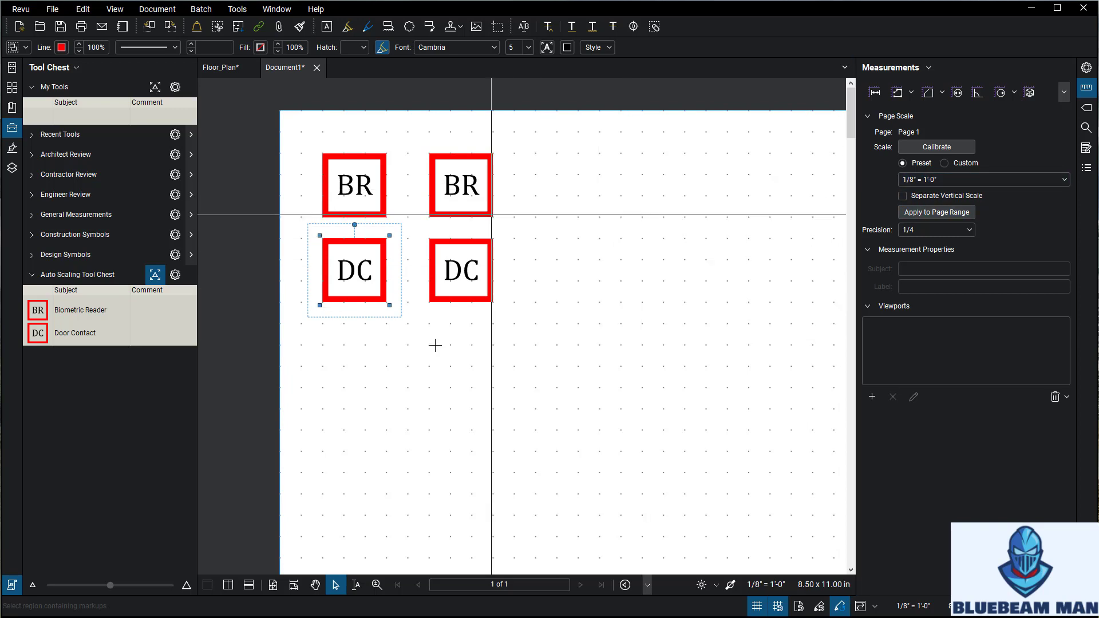
left_click_drag(552, 368, 565, 329)
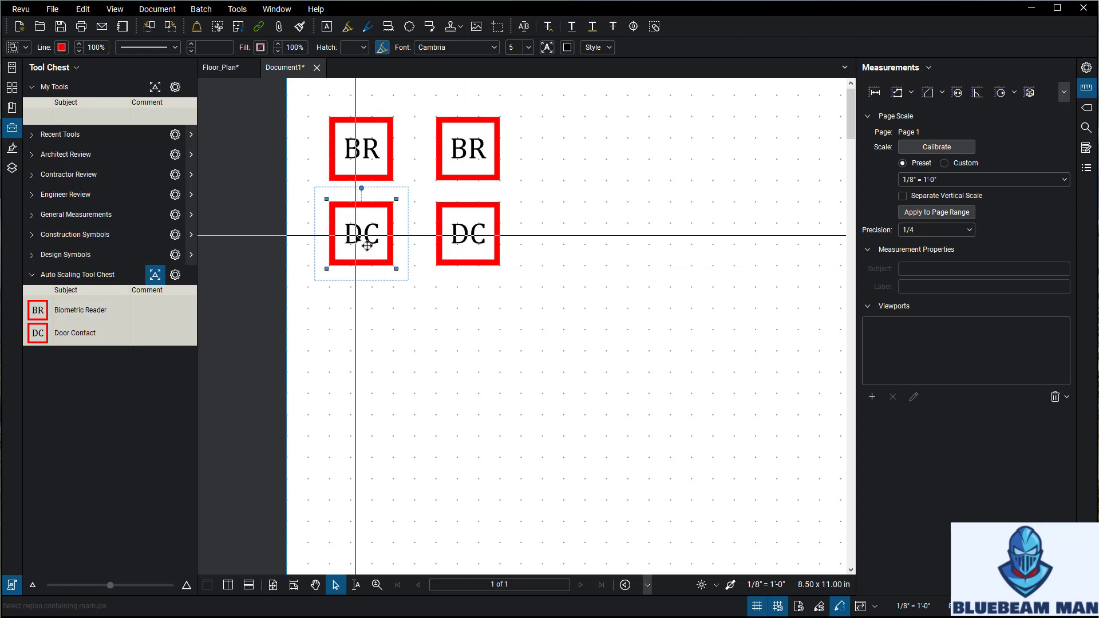
Step: Duplicate the left-hand DC symbol directly below itself in Document1 and change the copy's text to CA
left_click_drag(367, 246, 367, 323)
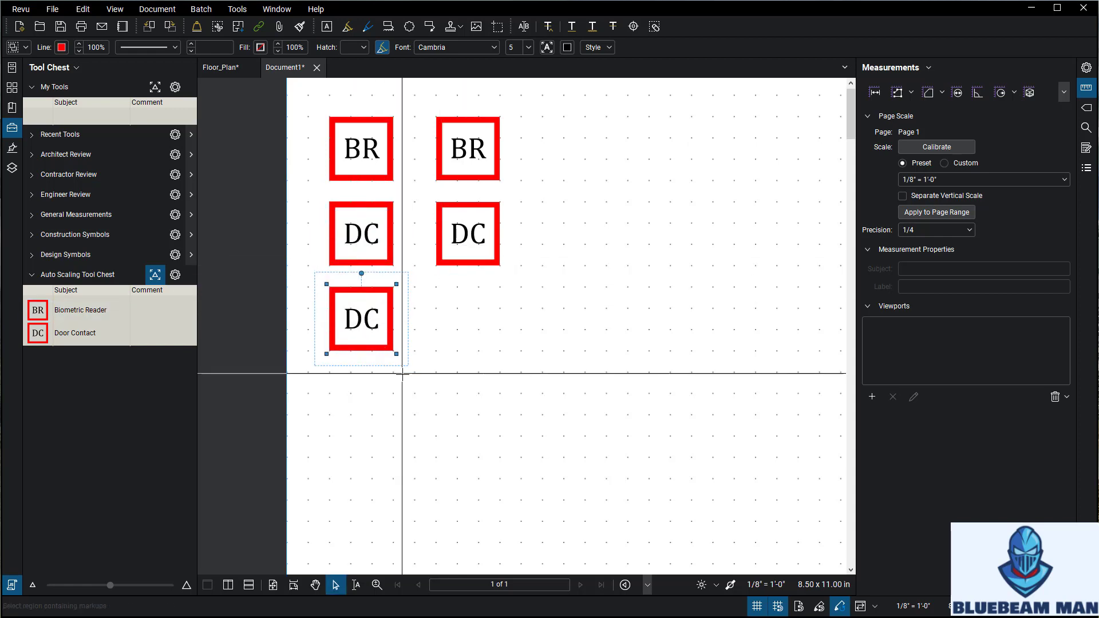
double_click(374, 327)
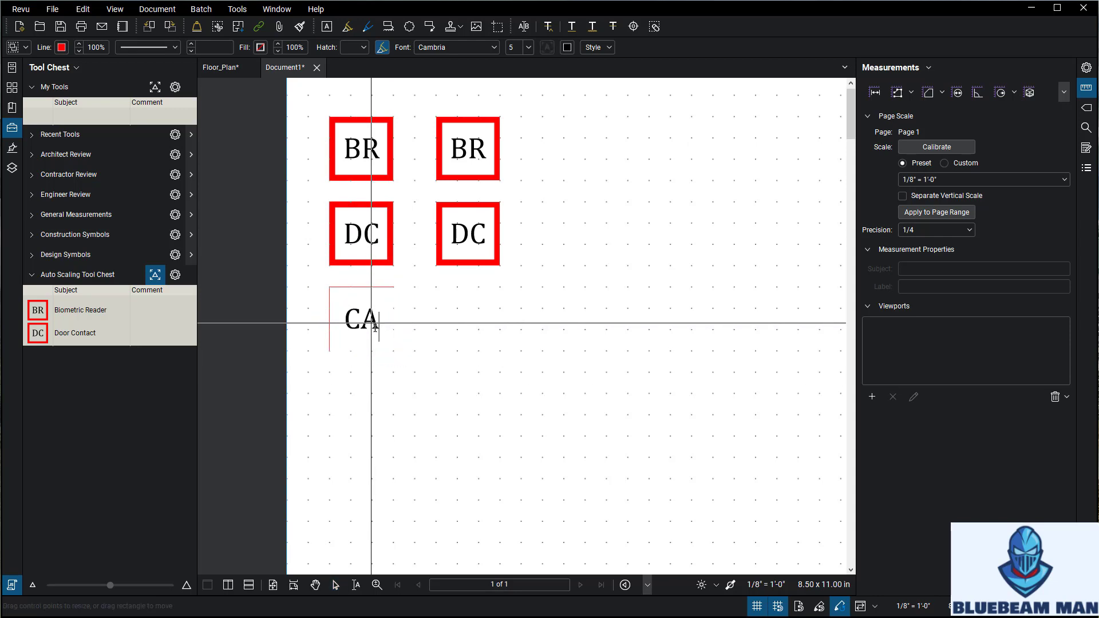
key("Escape")
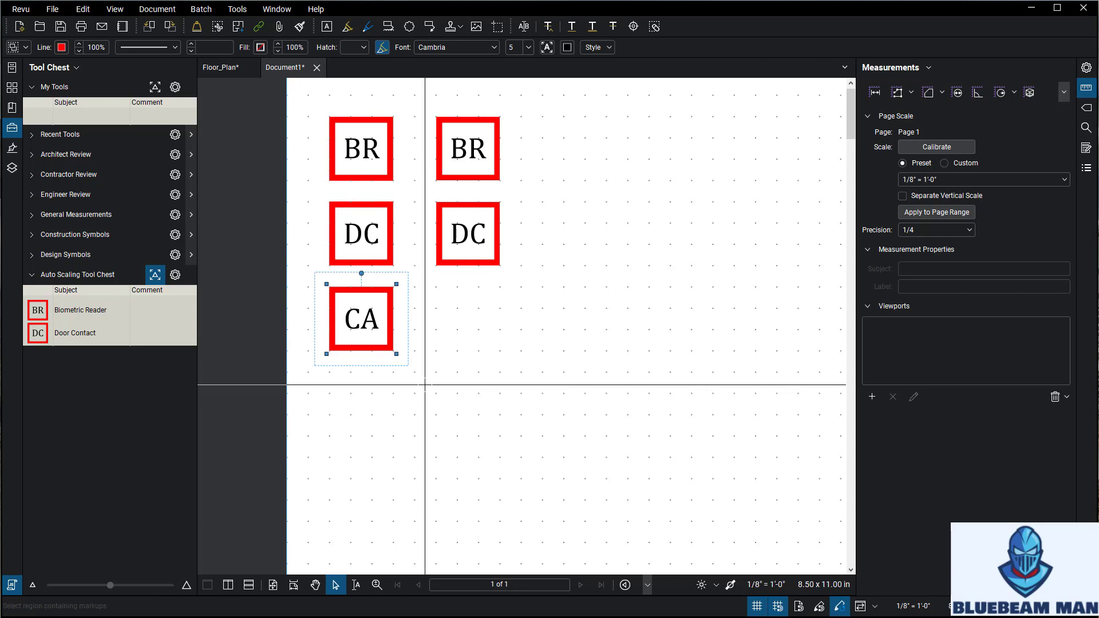
left_click(460, 287)
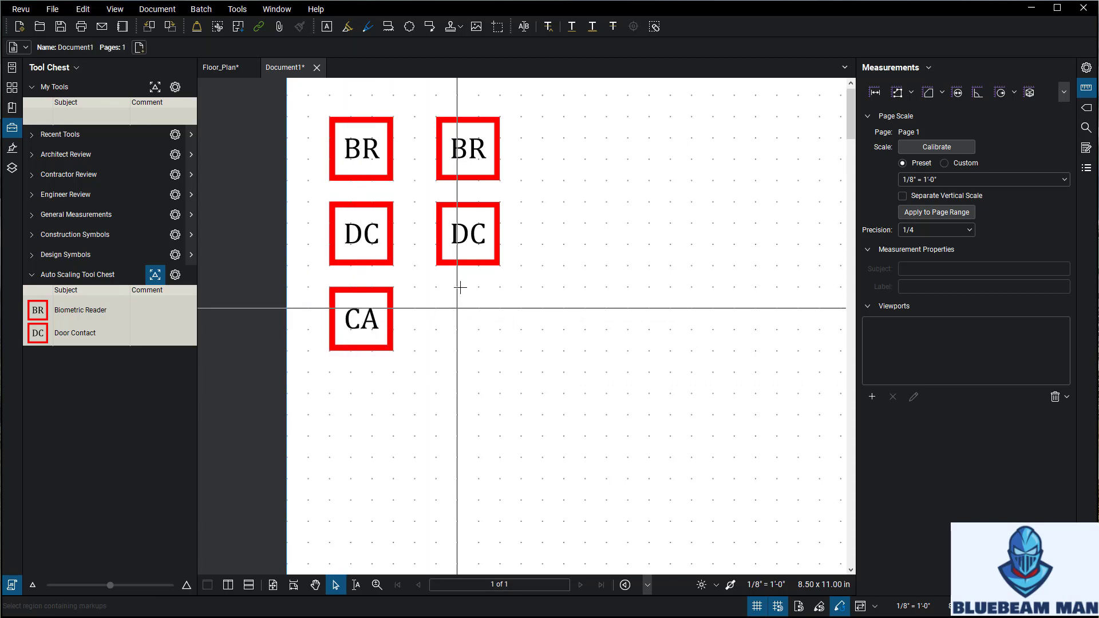
Step: Take a snapshot of the CA symbol and paste it beside the original, below the right-hand DC
left_click_drag(329, 287, 394, 350)
right_click(432, 352)
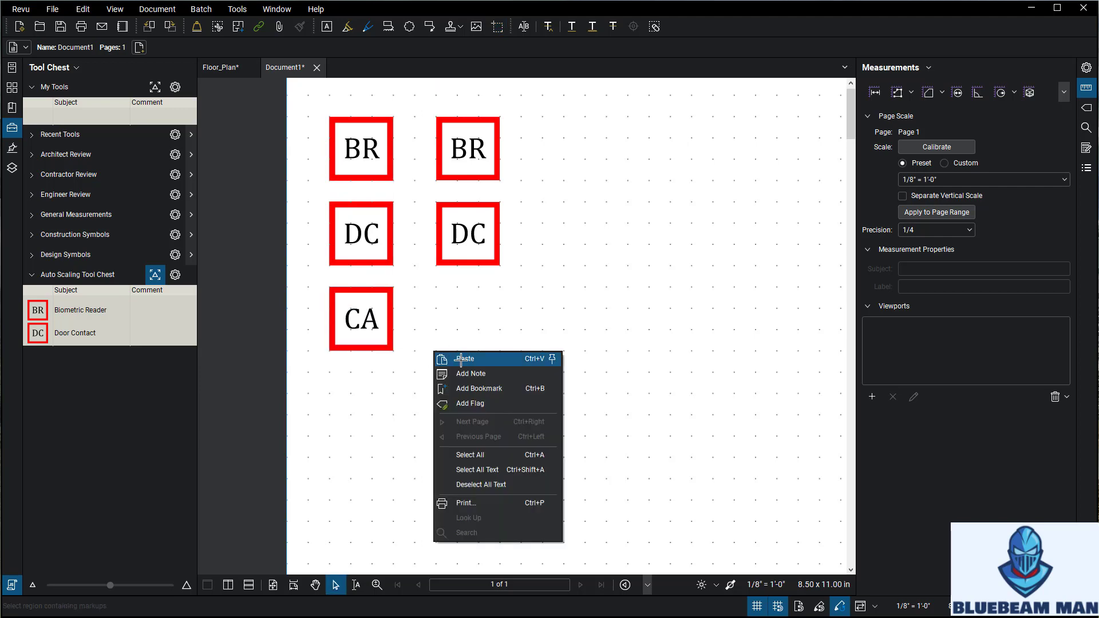
left_click(458, 498)
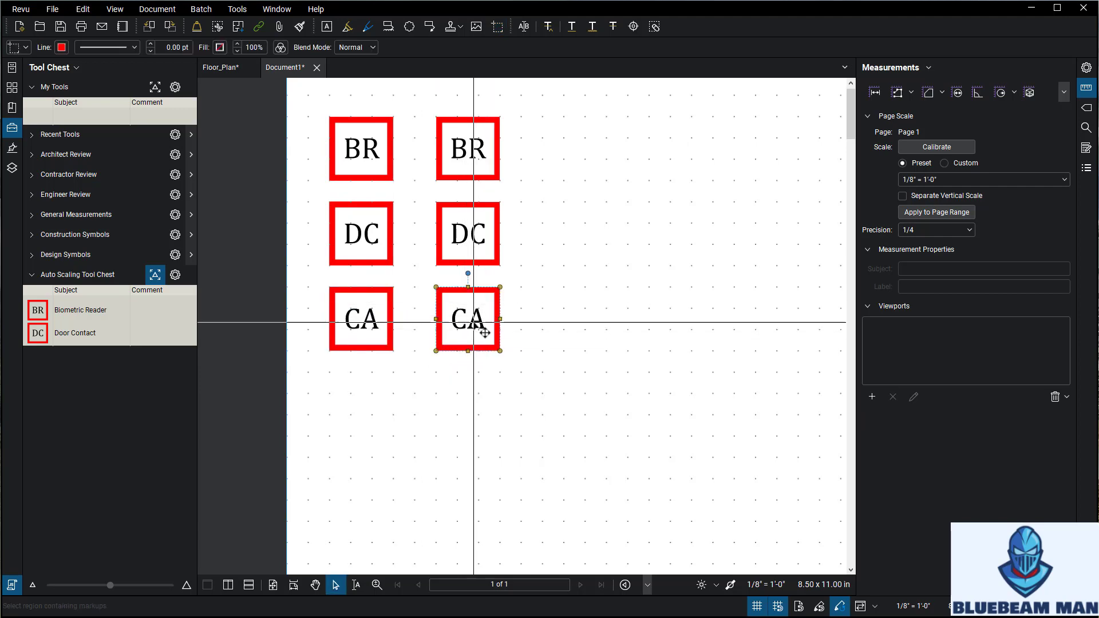
Step: Set the pasted CA snapshot's subject to Camera and add it to the Auto Scaling Tool Chest
left_click(1087, 67)
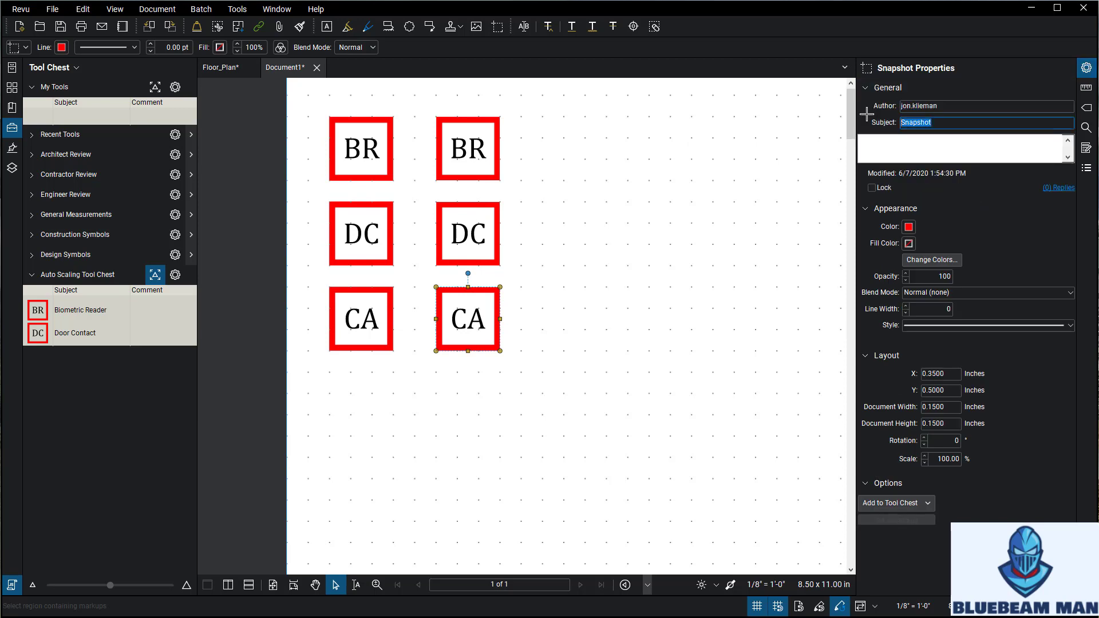
type("Camera")
key("Return")
right_click(469, 325)
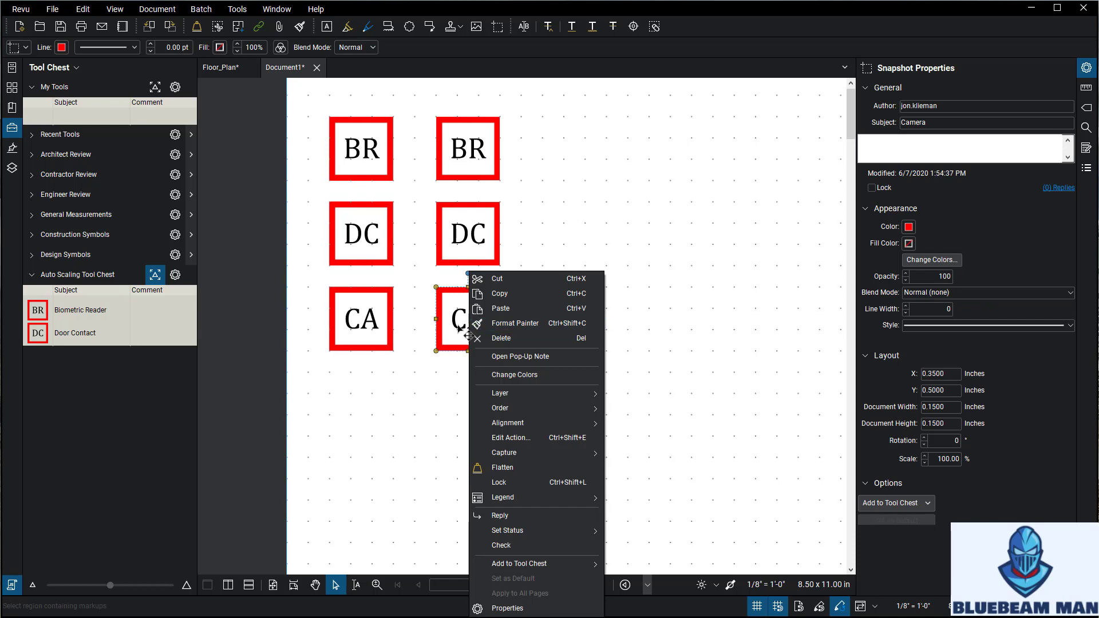
mouse_move(572, 565)
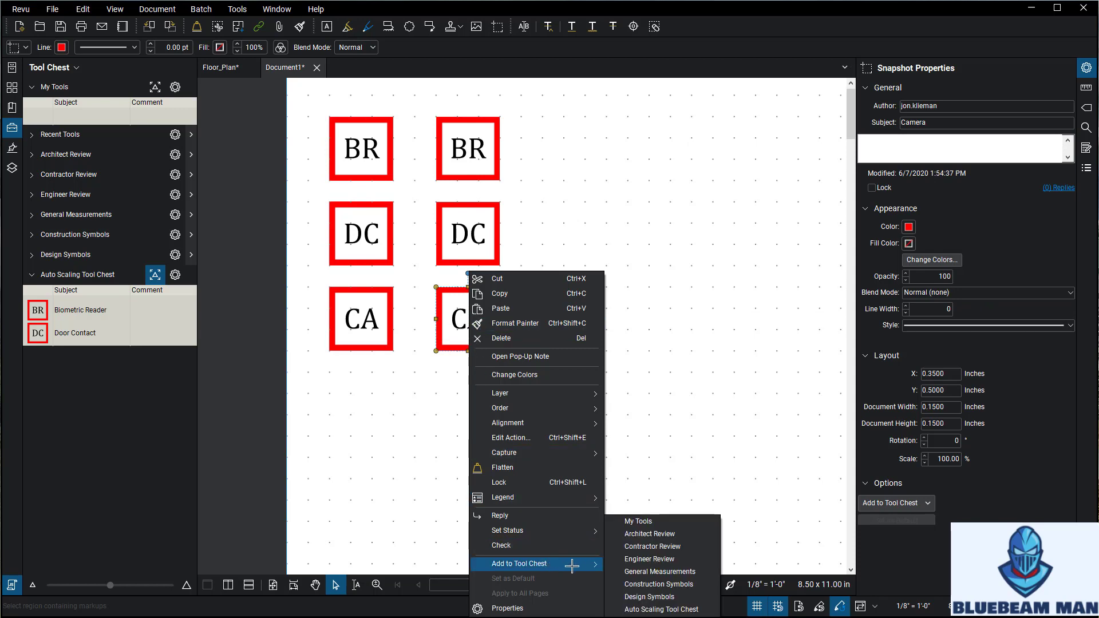
left_click(668, 609)
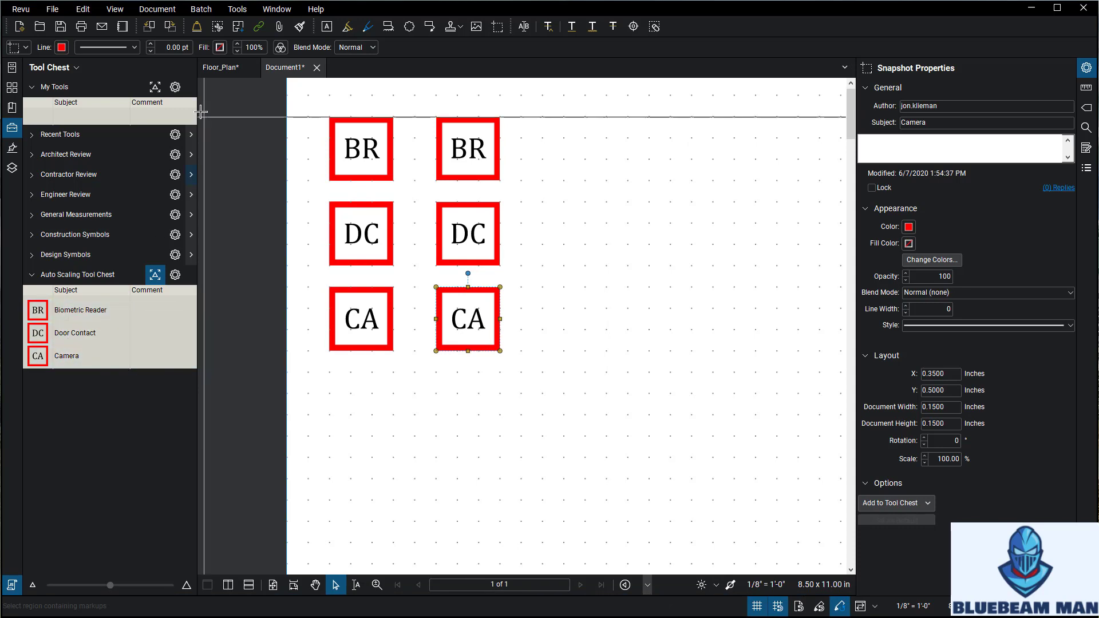
Step: Try placing the Camera symbol from the Auto Scaling Tool Chest below CR in Floor_Plan, and delete it
left_click(218, 67)
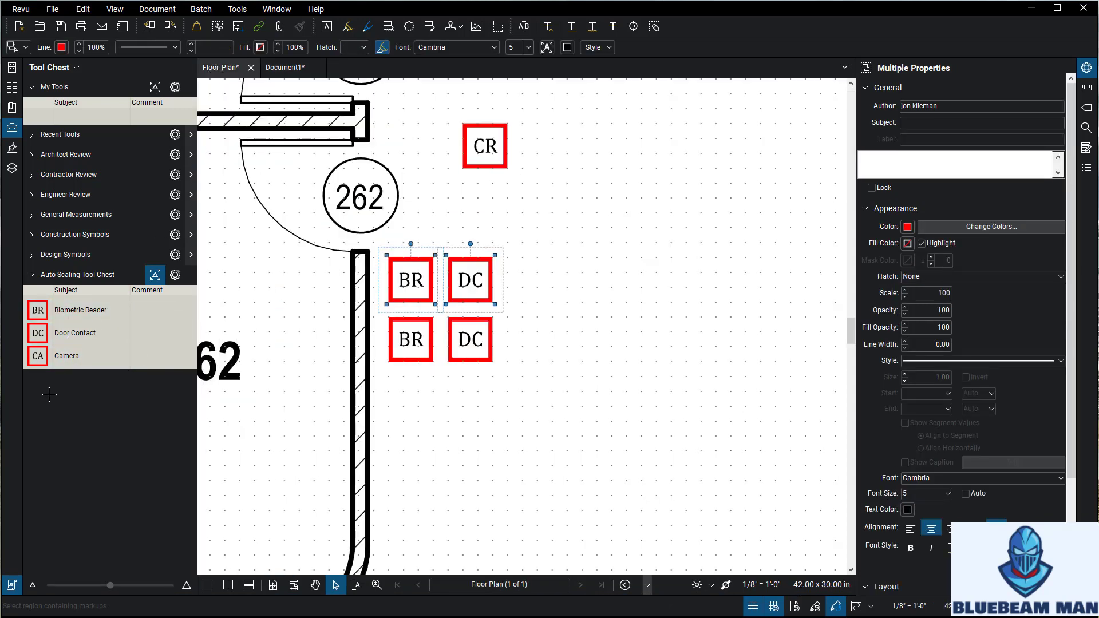
left_click(56, 356)
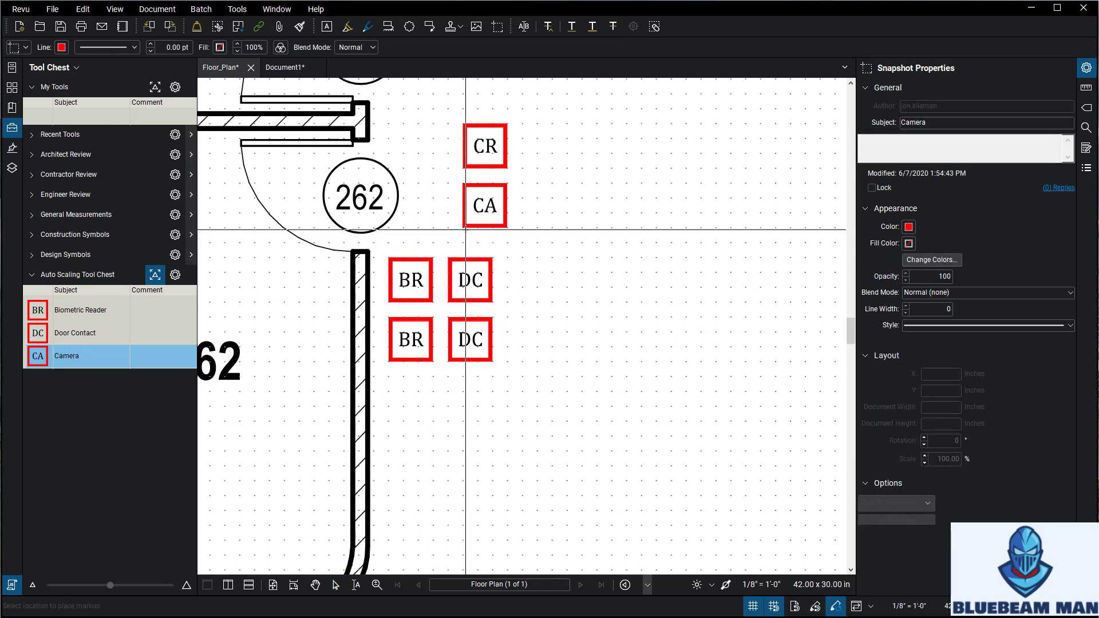
key("Escape")
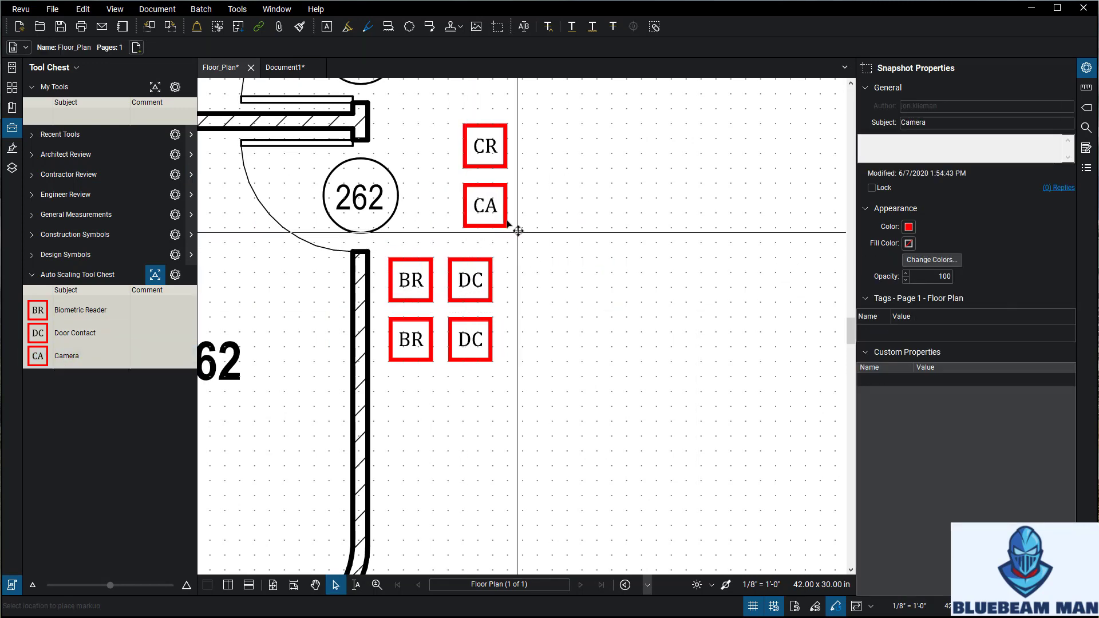
left_click(502, 217)
key("Delete")
left_click(405, 257)
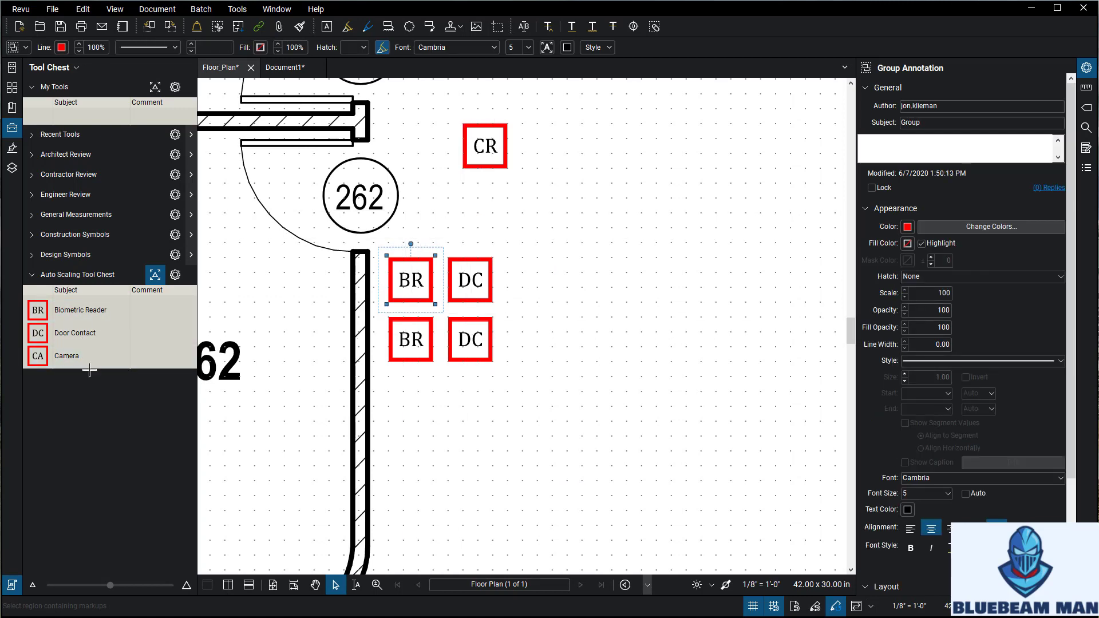
Step: Examine the symbols' sizes relative to the full pages of Floor_Plan and Document1, including the floor plan's page scale
left_click(292, 67)
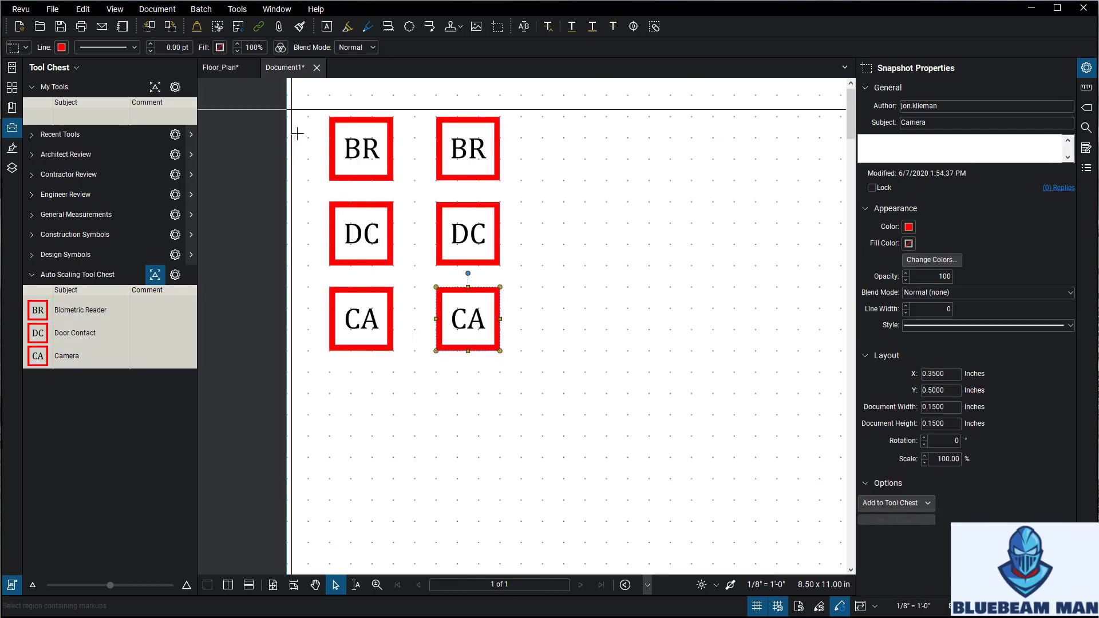
left_click(222, 68)
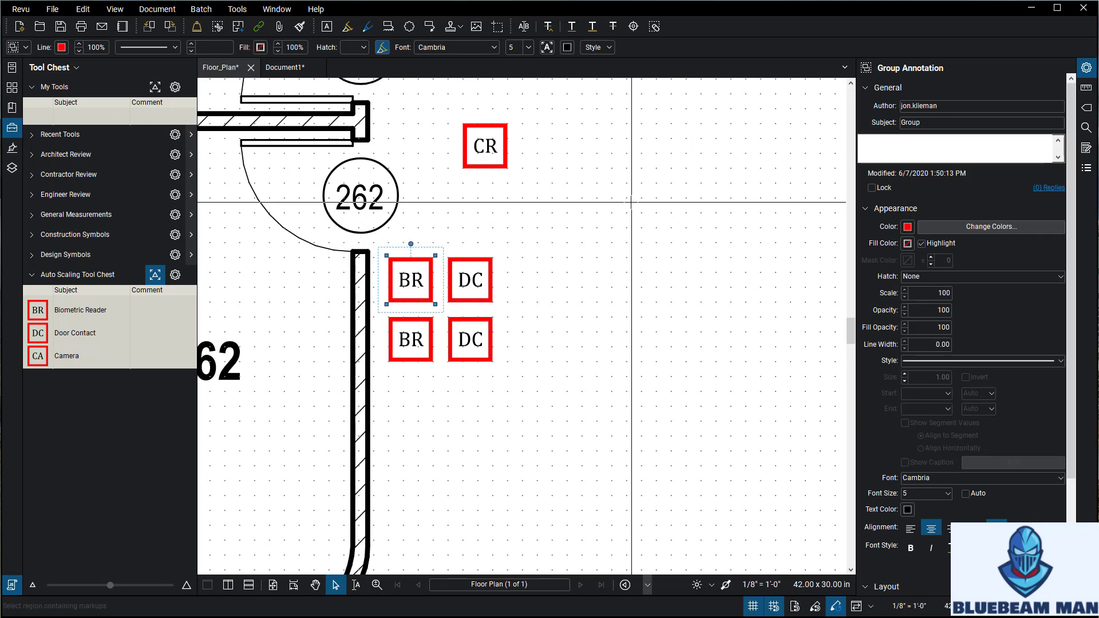
scroll(625, 208, "down", 10)
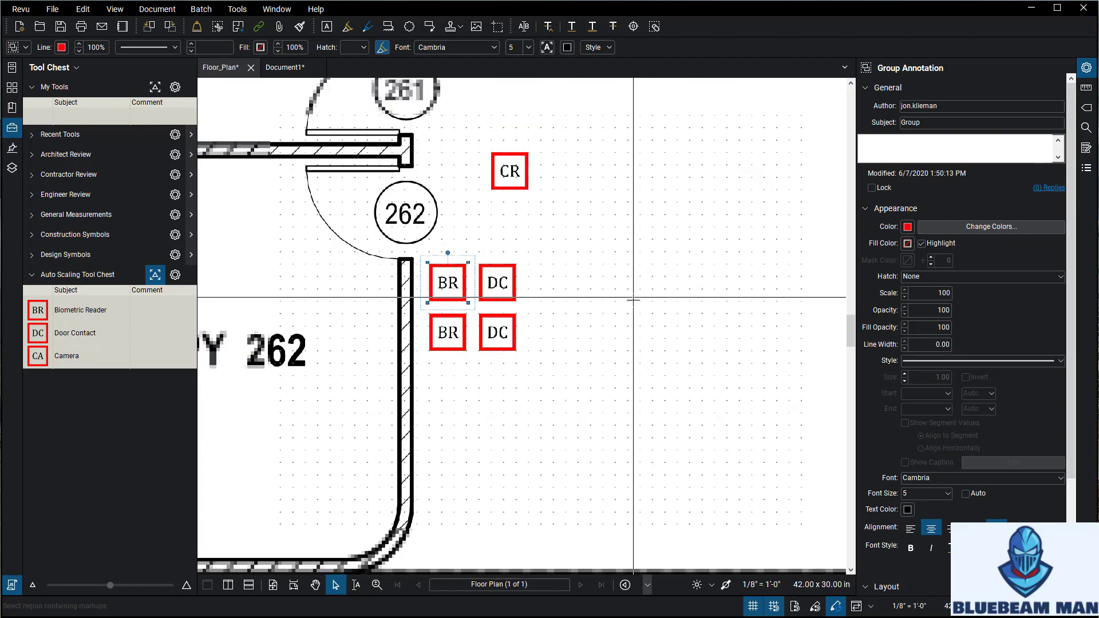
scroll(637, 295, "up", 2)
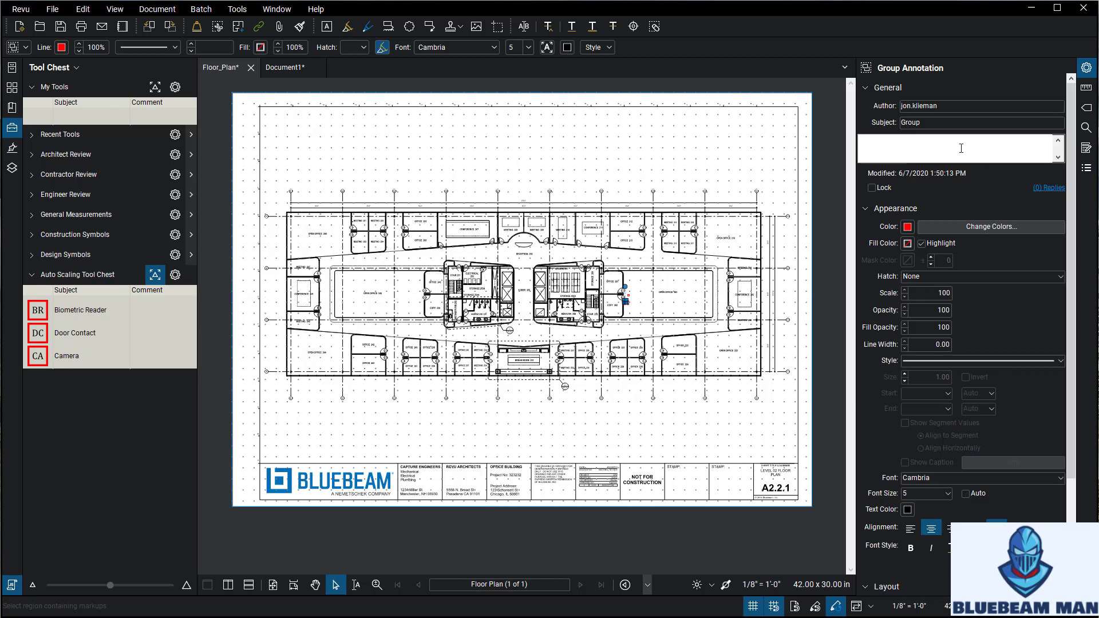
left_click(1085, 87)
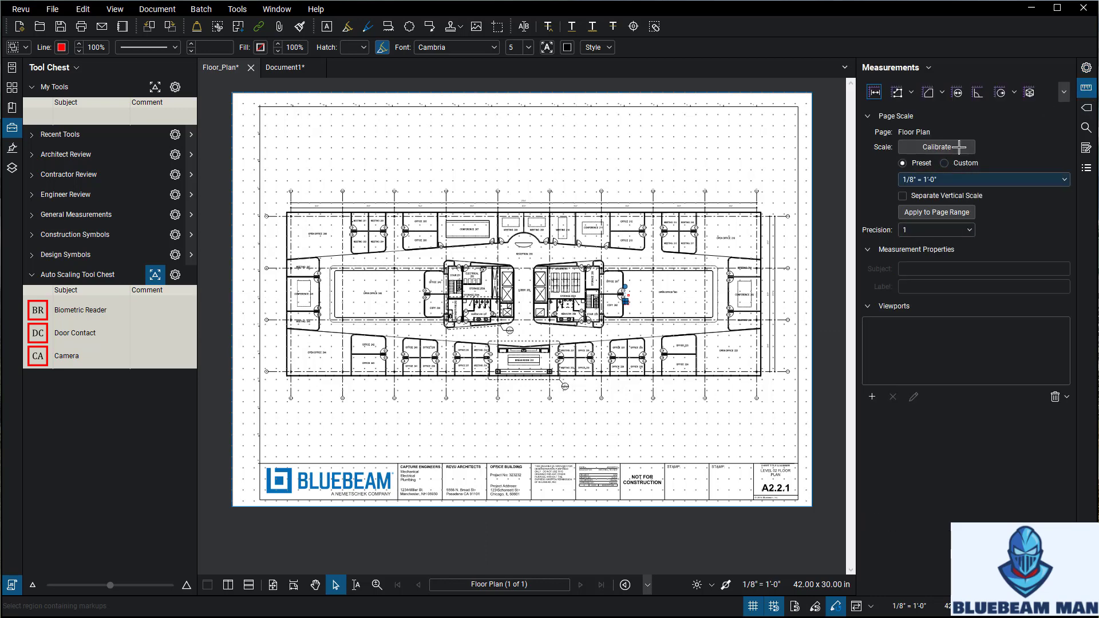
left_click(903, 144)
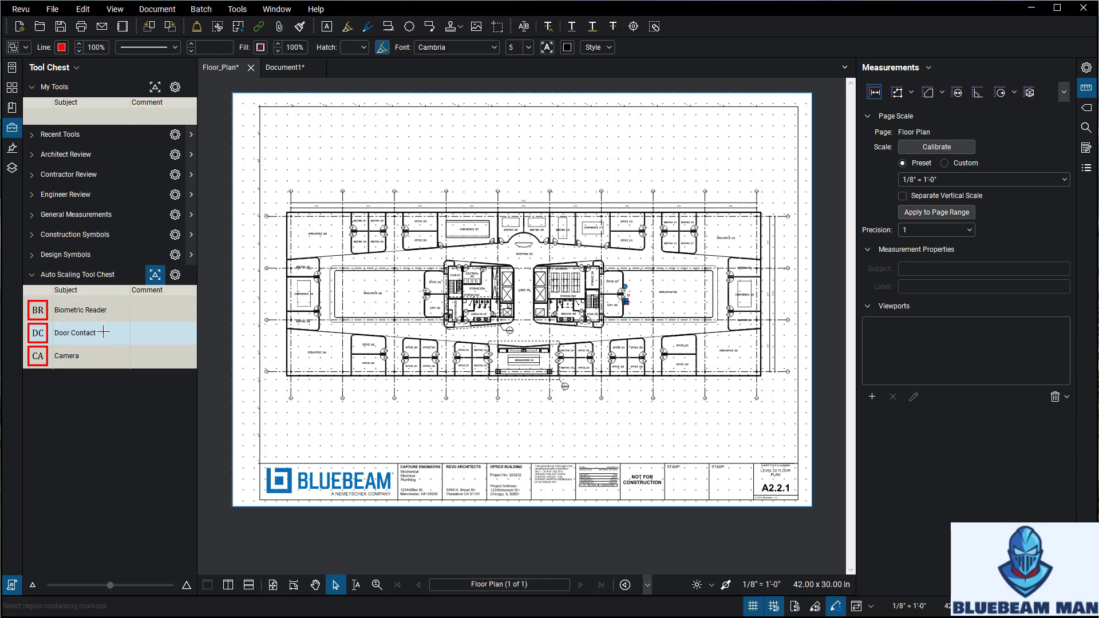
scroll(623, 309, "up", 6)
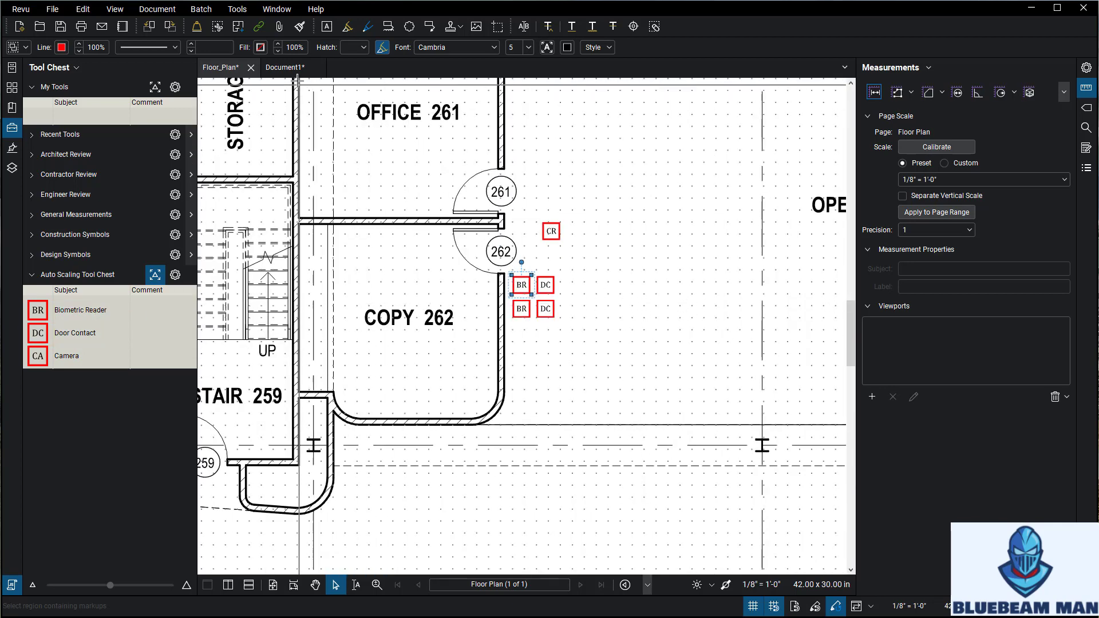
key("ctrl+Tab")
scroll(399, 256, "down", 6)
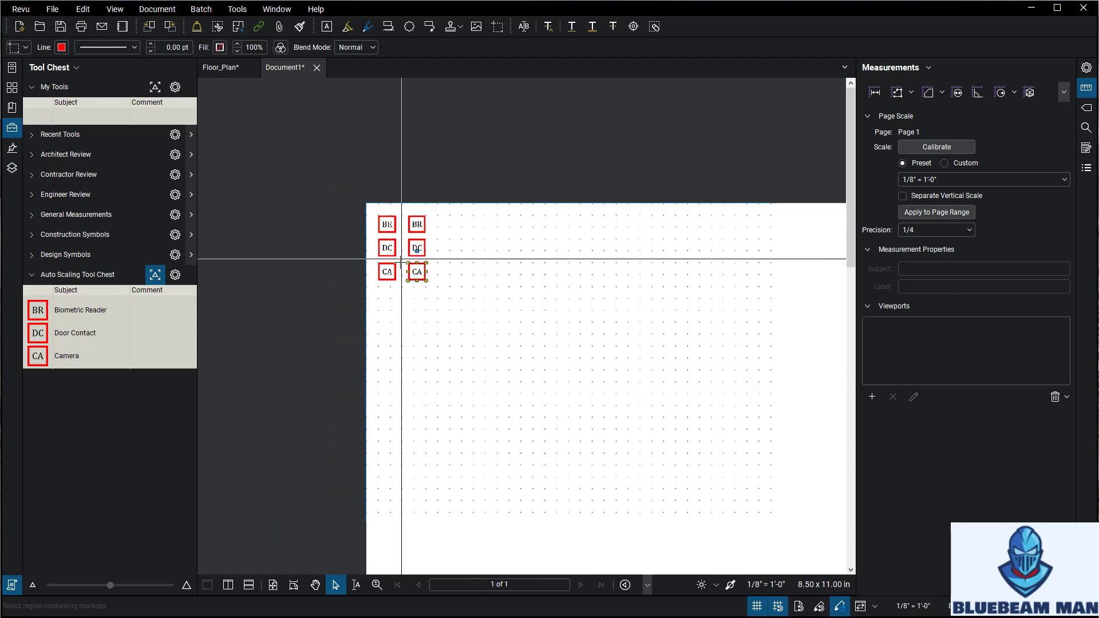
left_click_drag(563, 313, 459, 187)
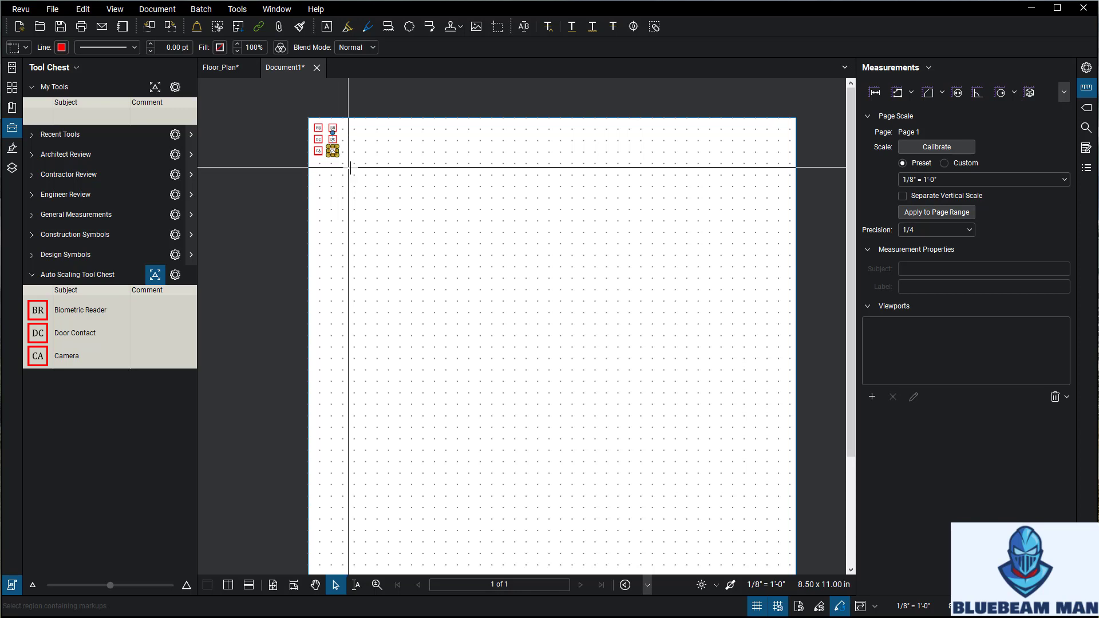
scroll(350, 168, "up", 5)
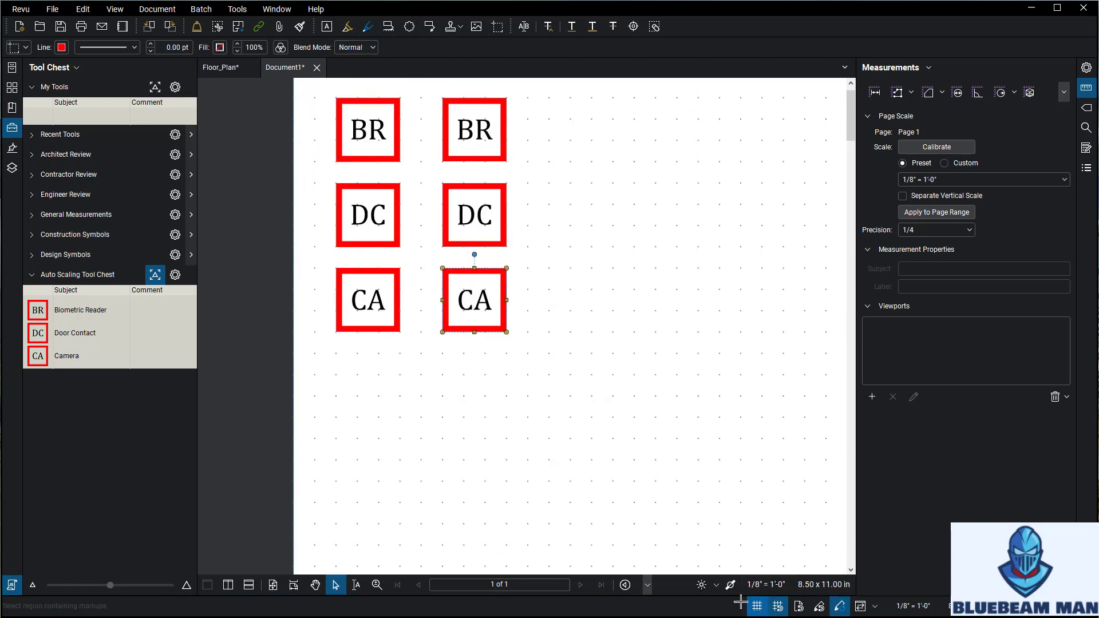
Step: Draw a closed octagon with the Polygon tool below the left-hand CA, four grid spaces wide and high with one-space diagonal corners
left_click(280, 9)
mouse_move(237, 9)
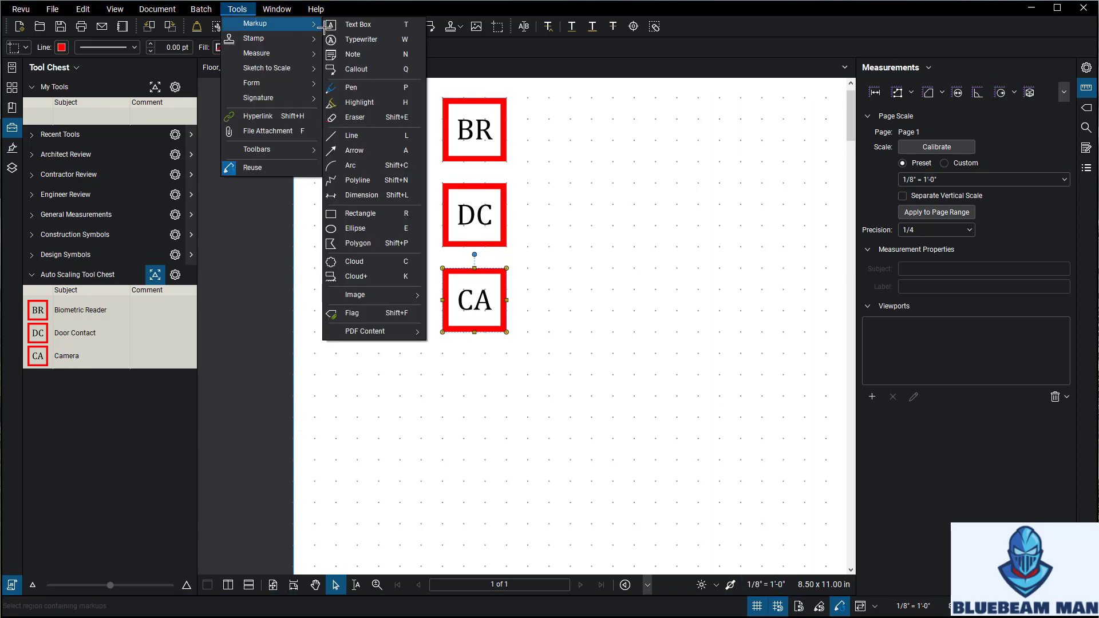
left_click(373, 245)
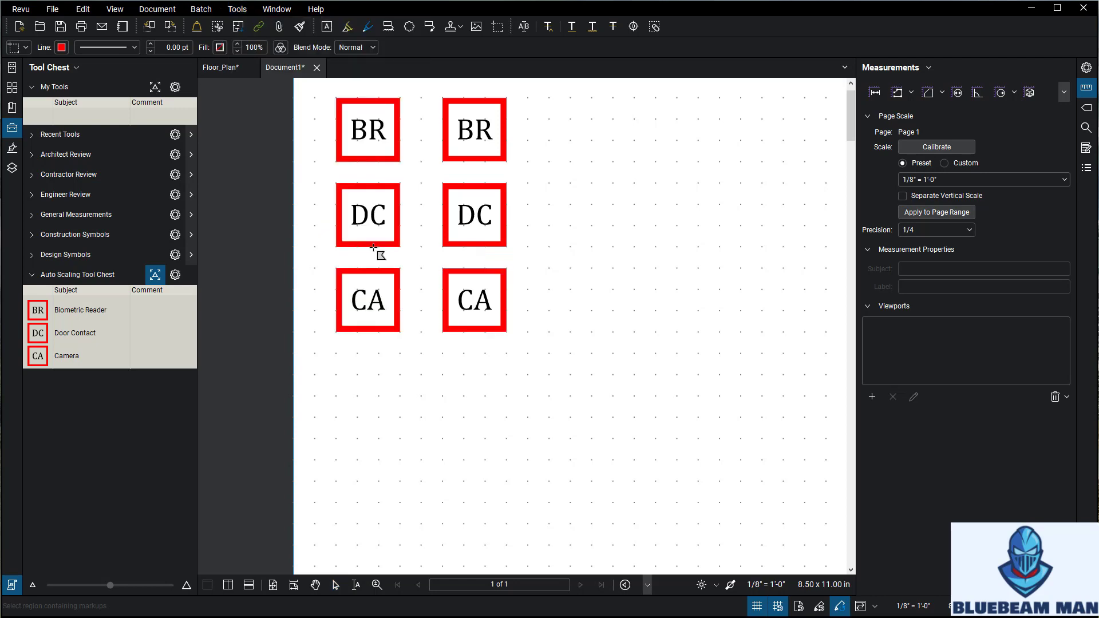
scroll(346, 441, "up", 3)
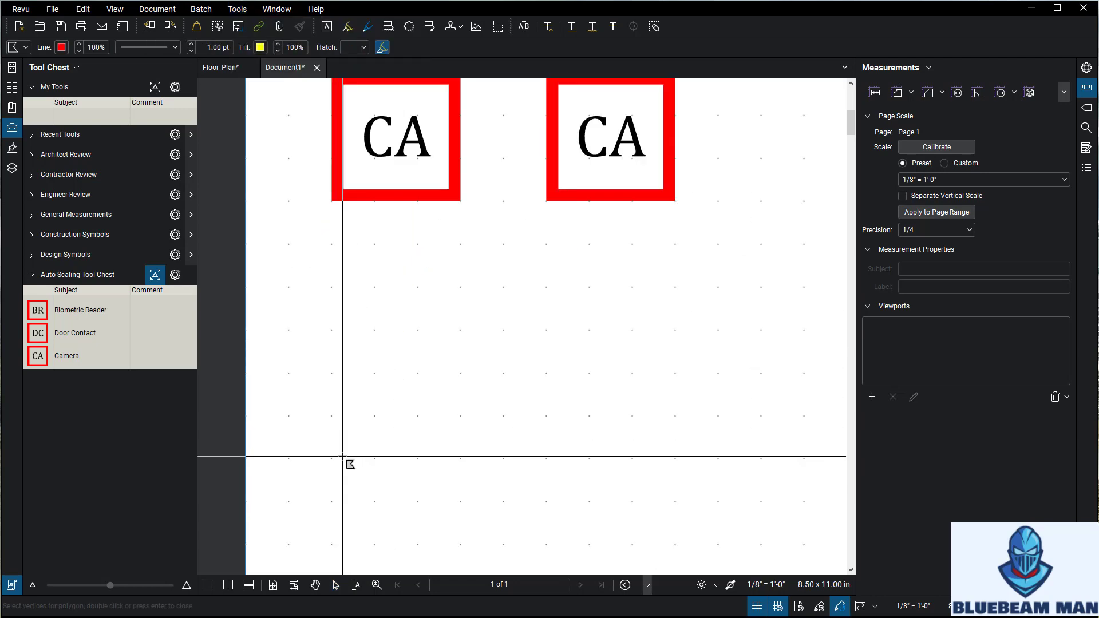
left_click(374, 288)
left_click(331, 330)
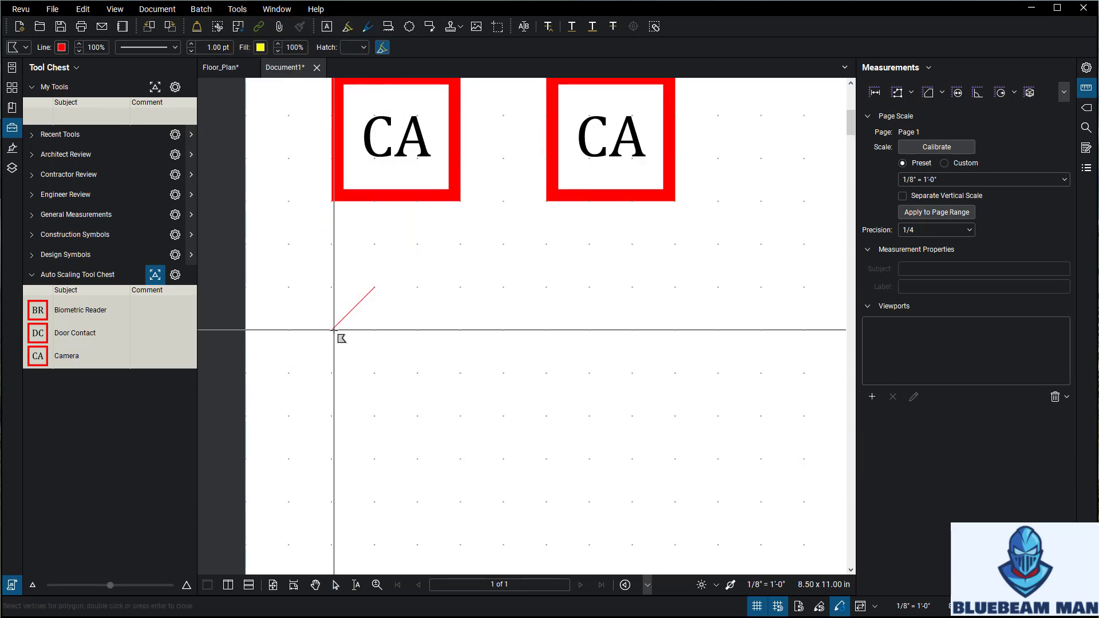
left_click(332, 416)
left_click(374, 459)
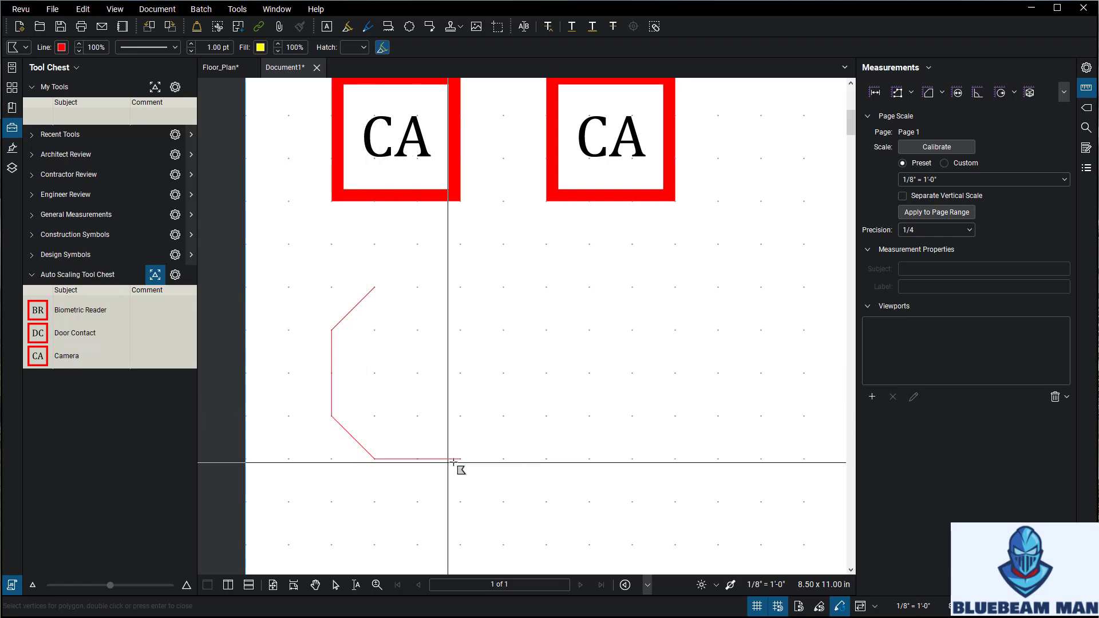
left_click(461, 459)
left_click(504, 416)
left_click(503, 331)
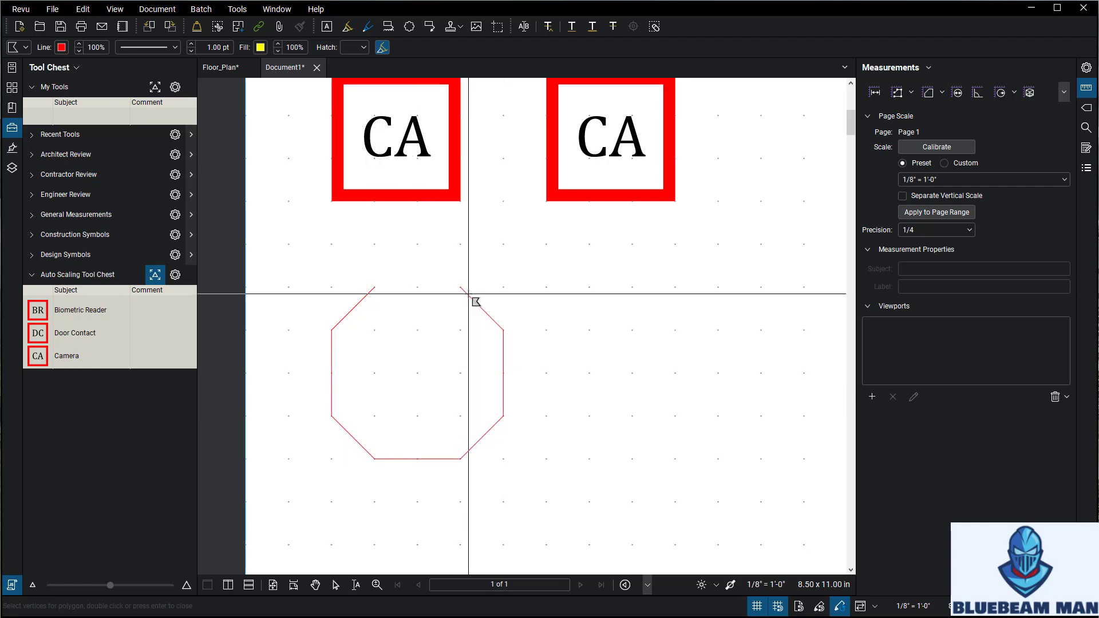
left_click(460, 287)
left_click(375, 288)
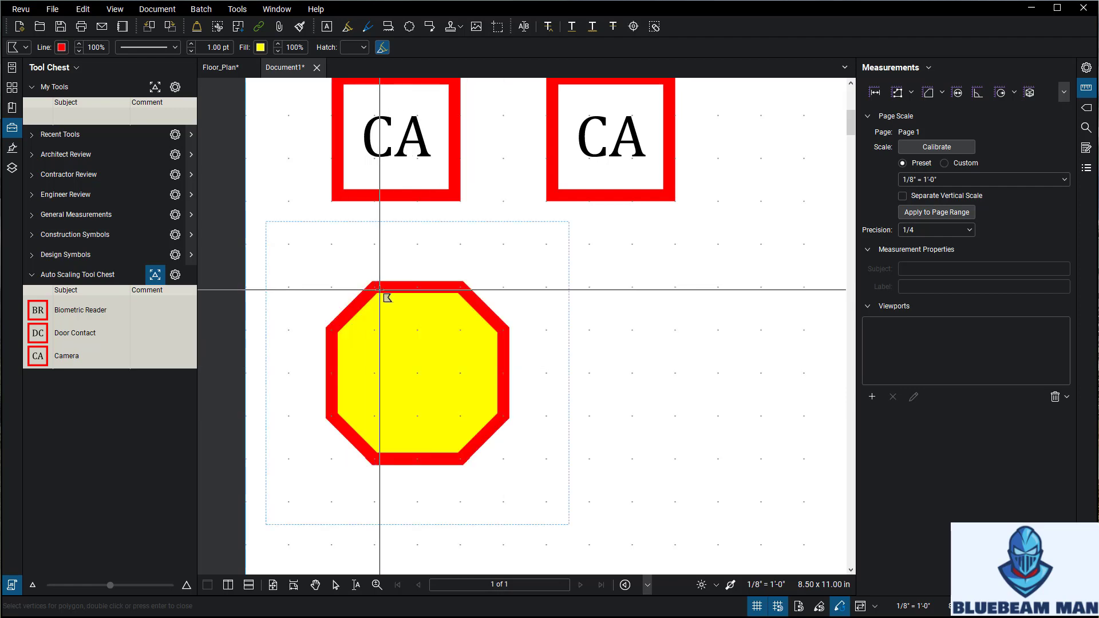
Step: Convert the yellow octagon's four diagonal edges to arcs so that it becomes a rounded square
right_click(349, 312)
left_click(441, 377)
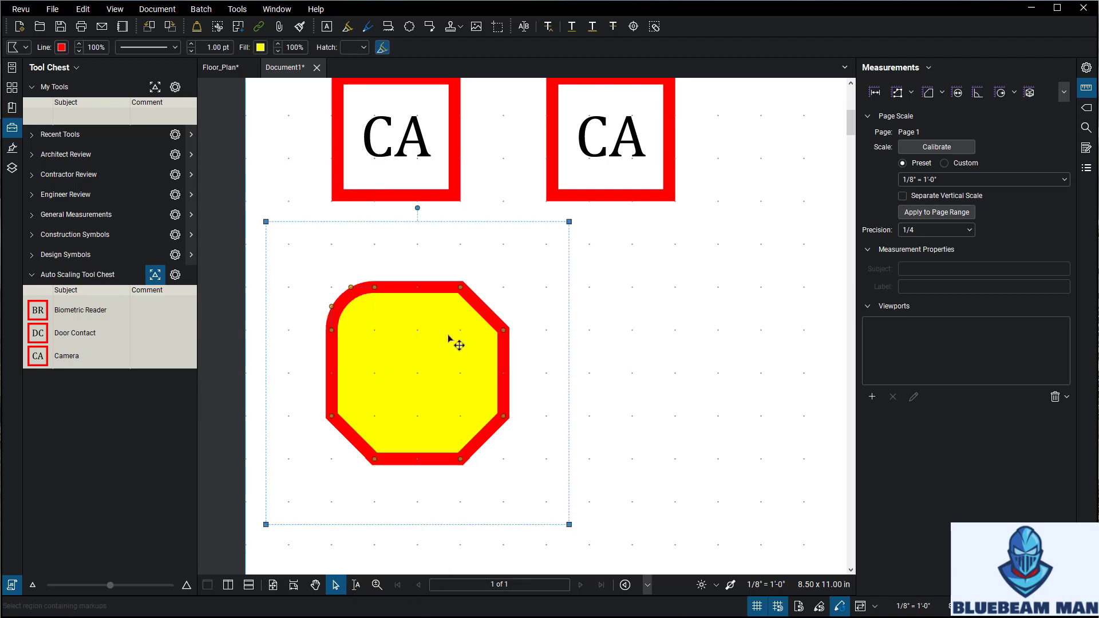
right_click(478, 307)
left_click(566, 376)
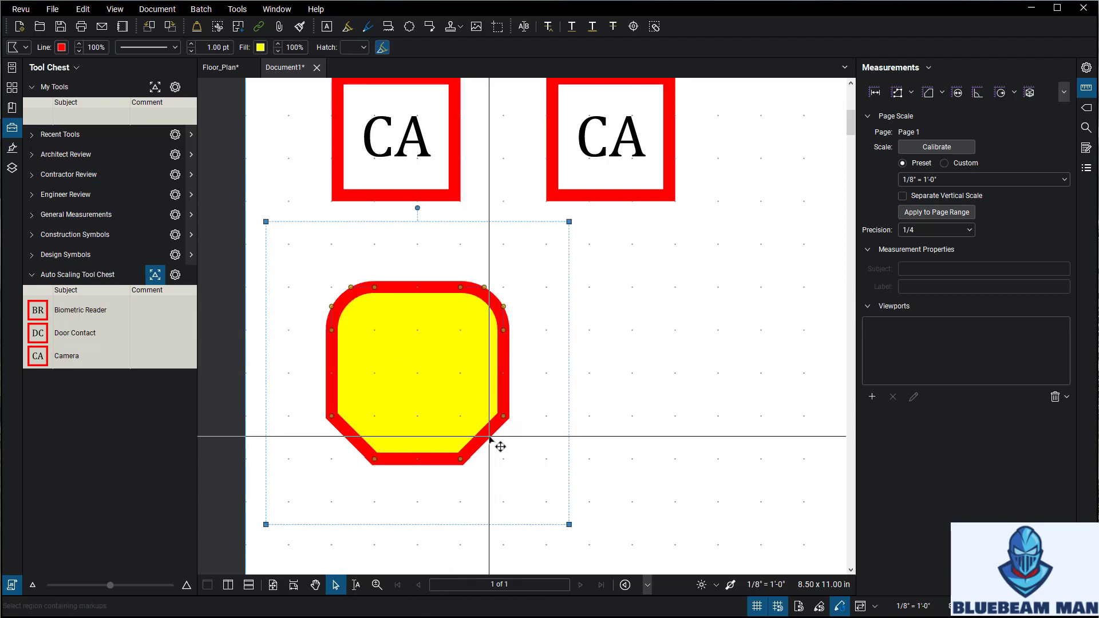
right_click(489, 438)
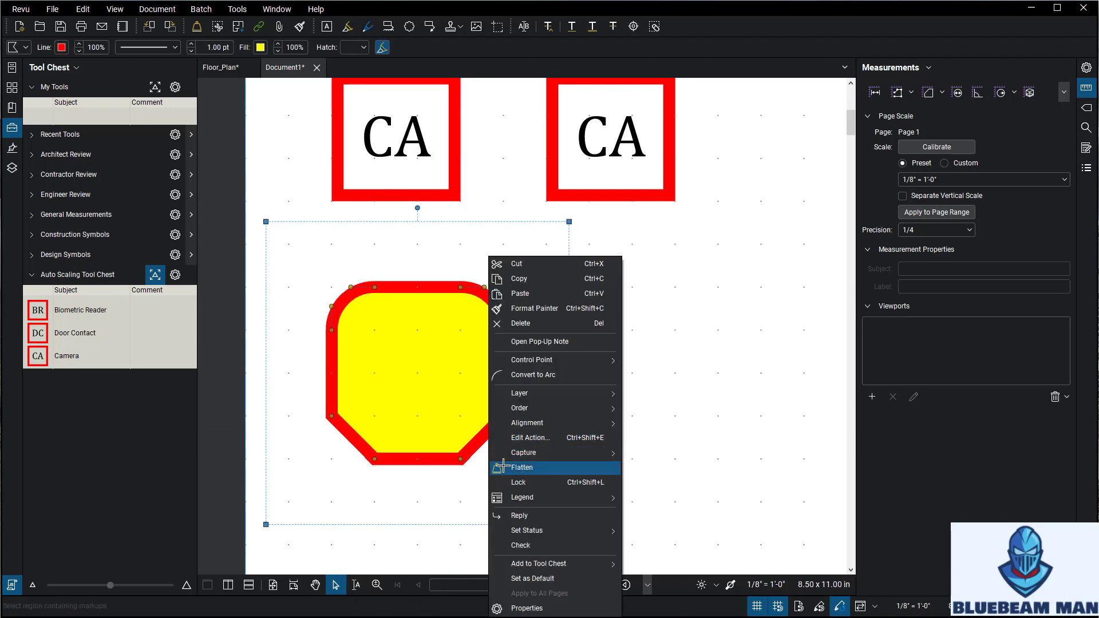
left_click(533, 375)
right_click(350, 440)
mouse_move(413, 400)
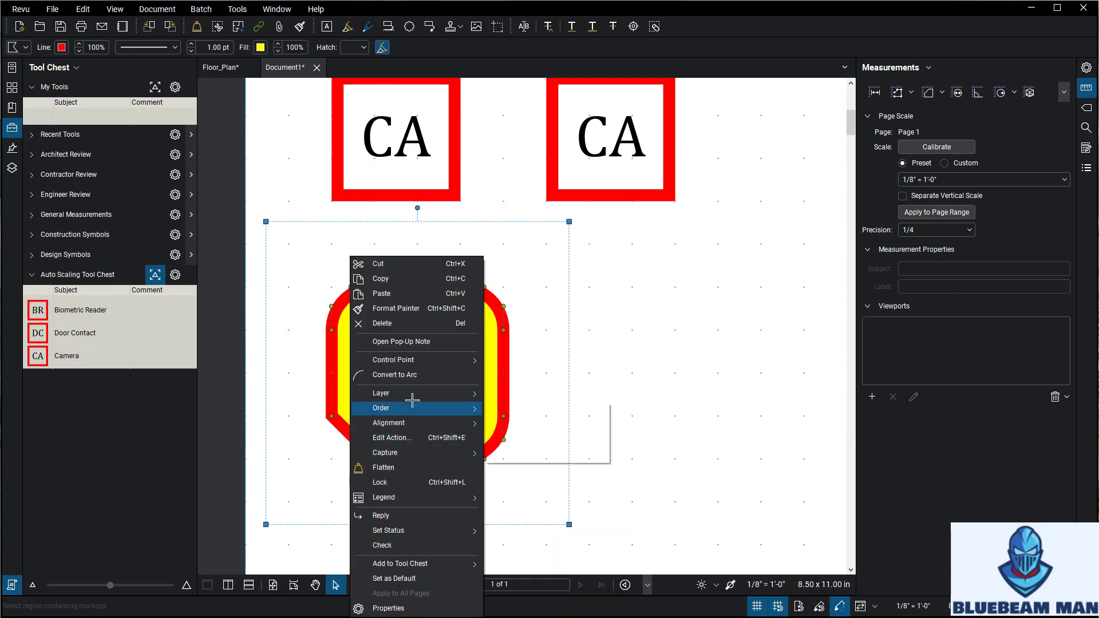
left_click(400, 375)
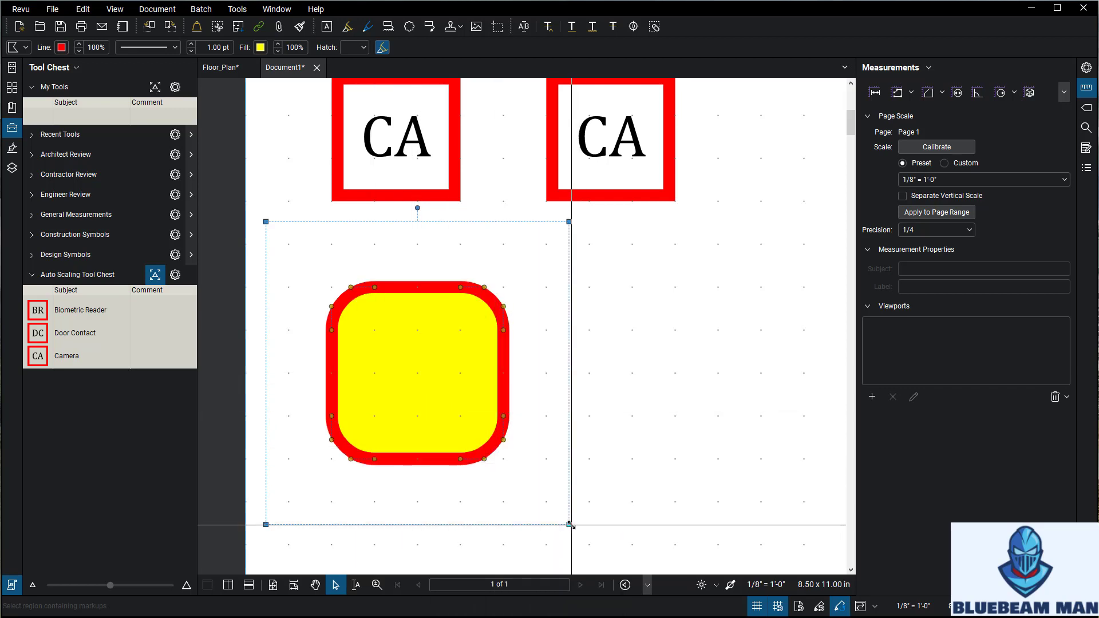
left_click(540, 397)
Step: Delete the yellow rounded polygon below the left-hand CA symbol in Document1
scroll(524, 394, "down", 3)
scroll(503, 395, "up", 3)
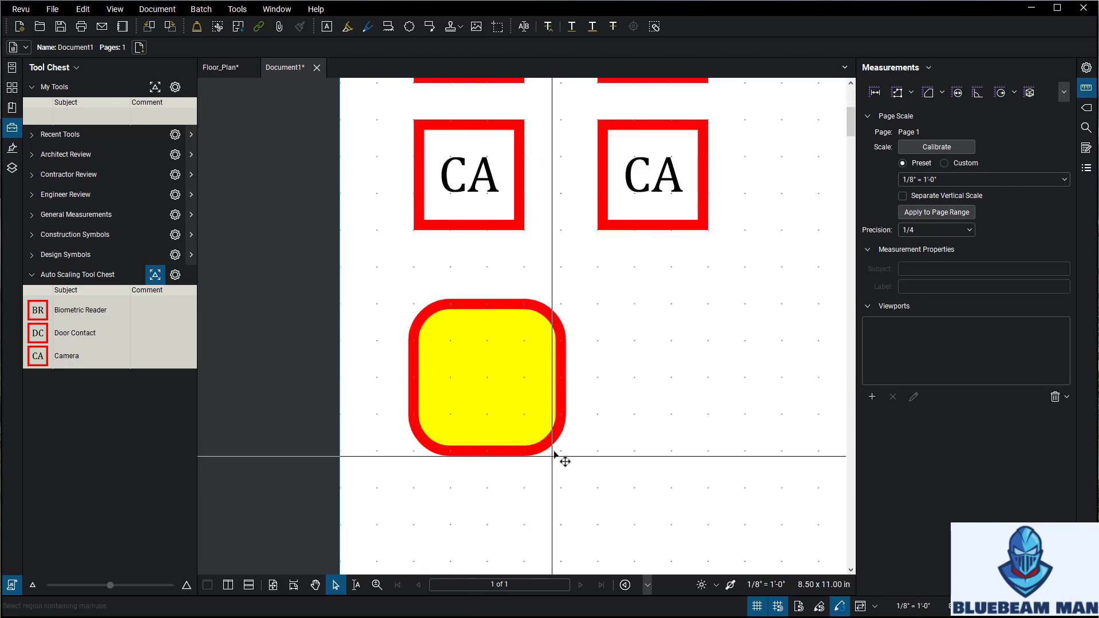
left_click_drag(522, 392, 483, 385)
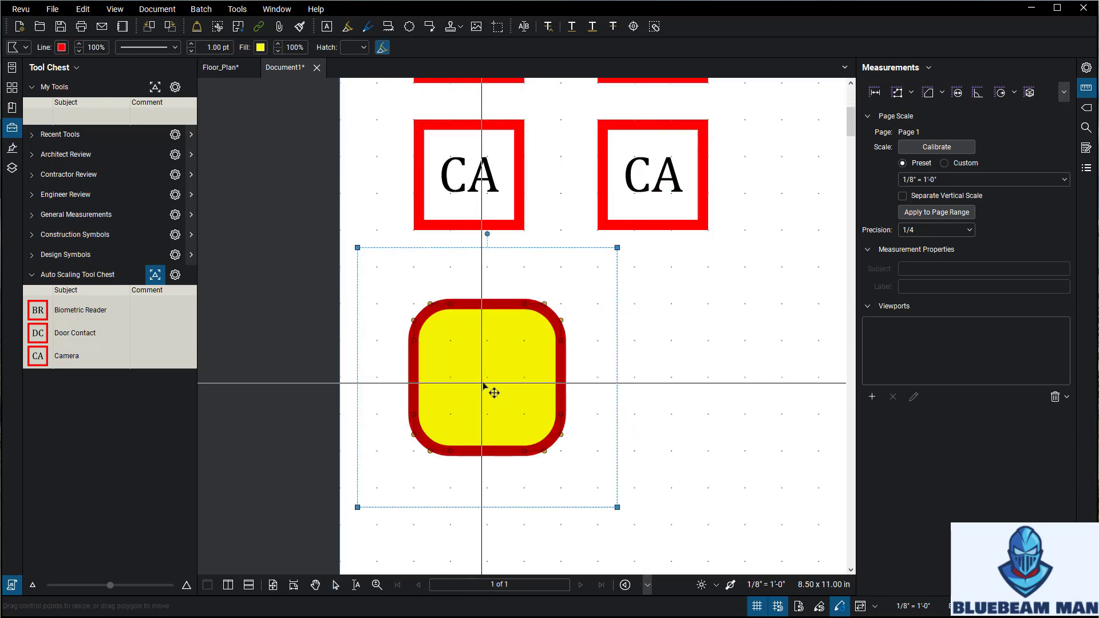
key("v")
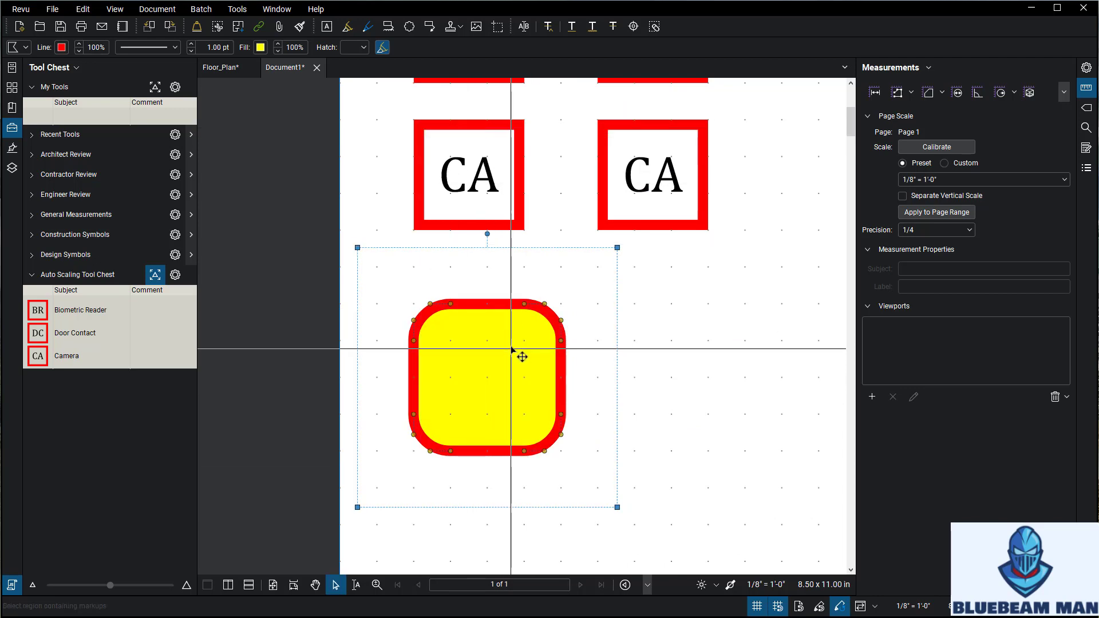
key("Delete")
scroll(518, 350, "down", 5)
scroll(602, 329, "up", 1)
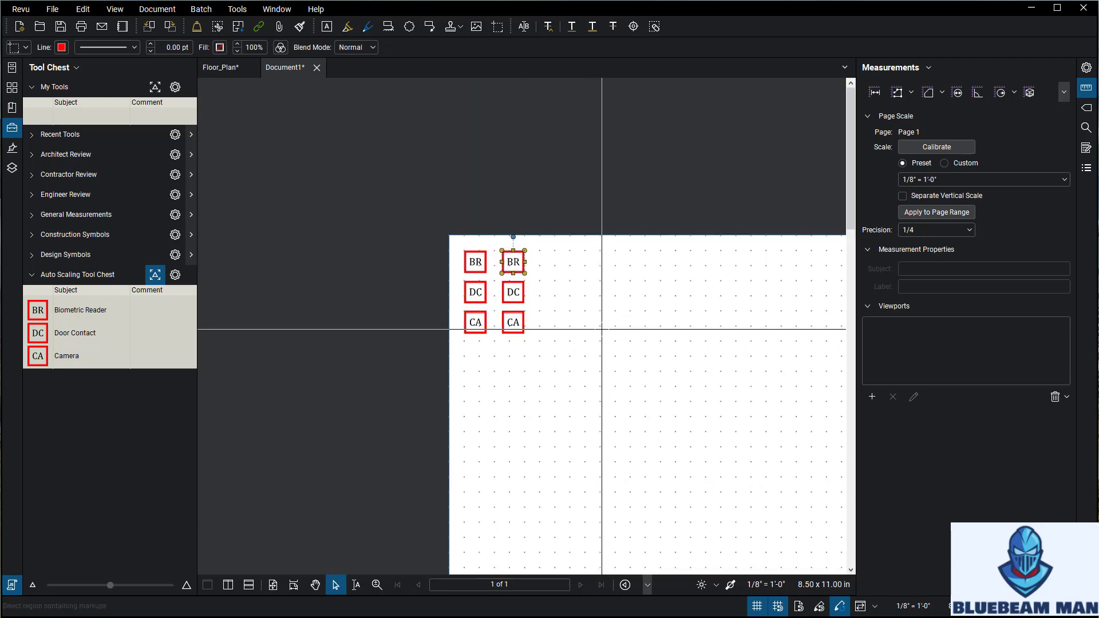
scroll(602, 329, "up", 3)
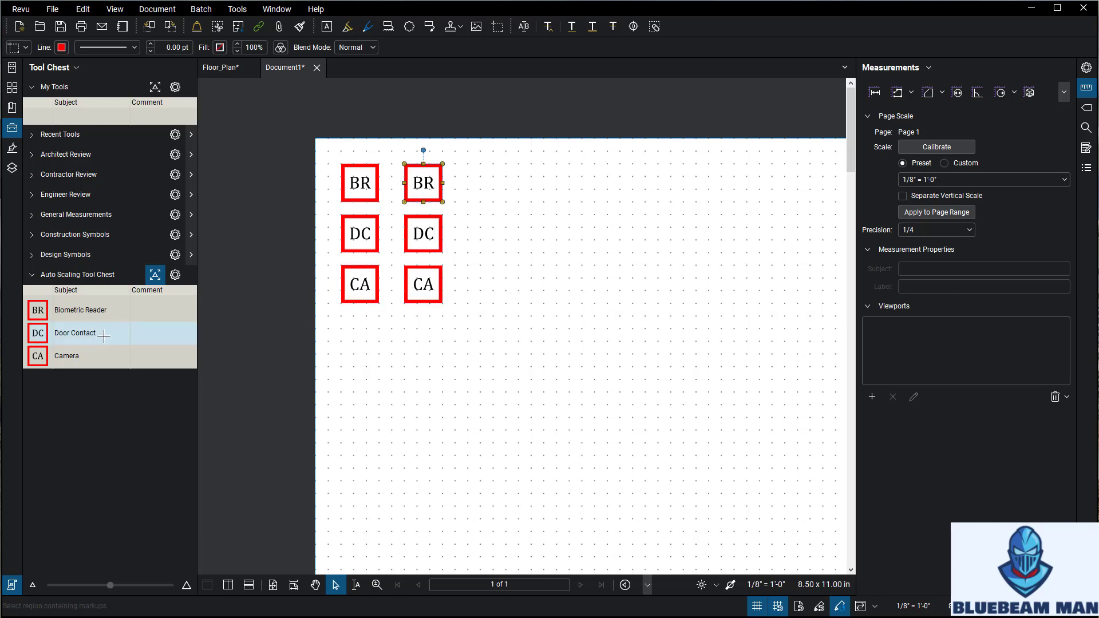